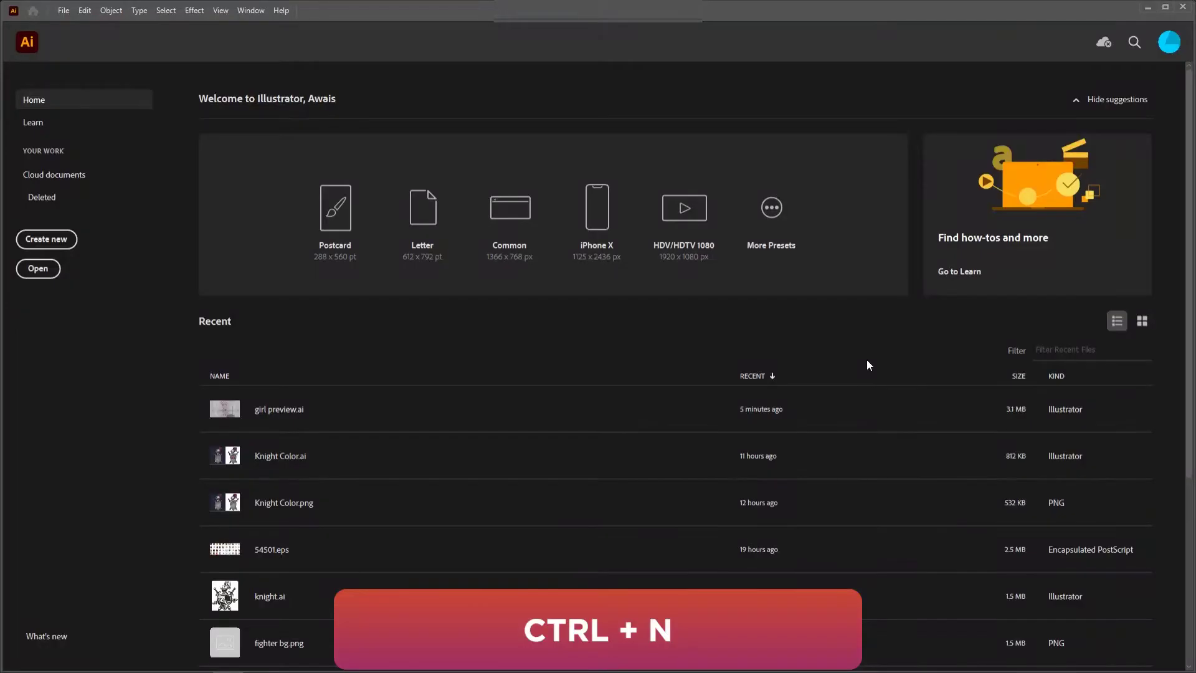
Create a Web-Large 1920×1080 px document and place Girl Sketch.png aligned to the artboard.
key(ctrl+n)
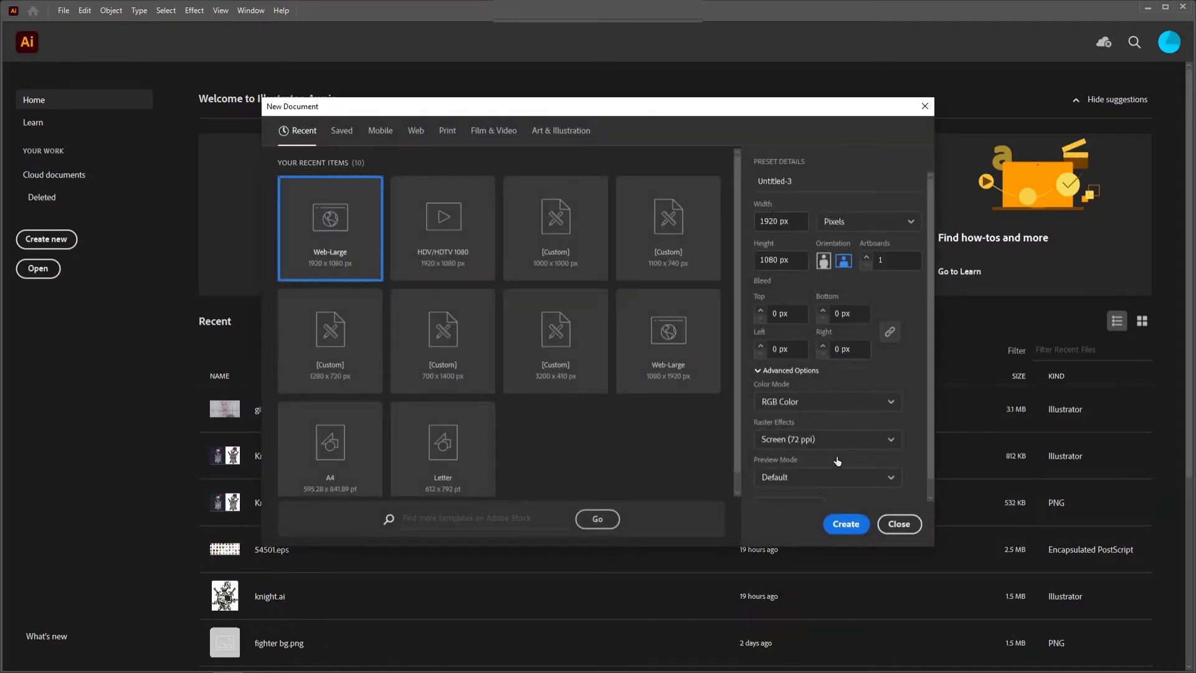
click(838, 524)
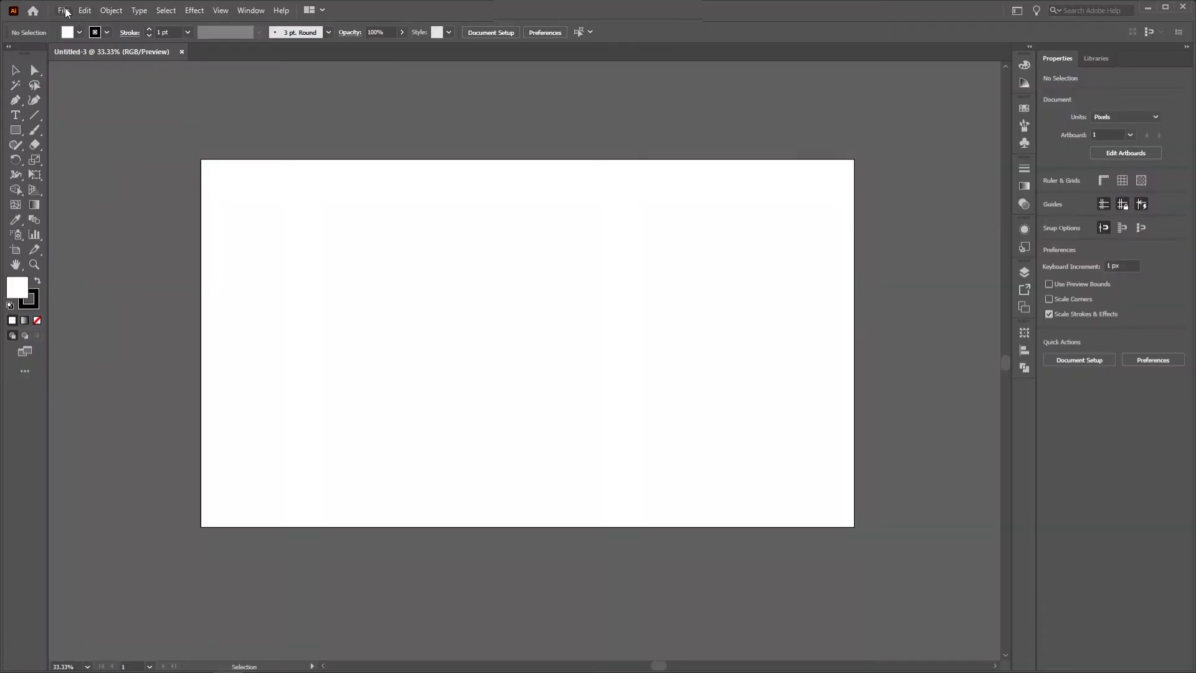
click(65, 11)
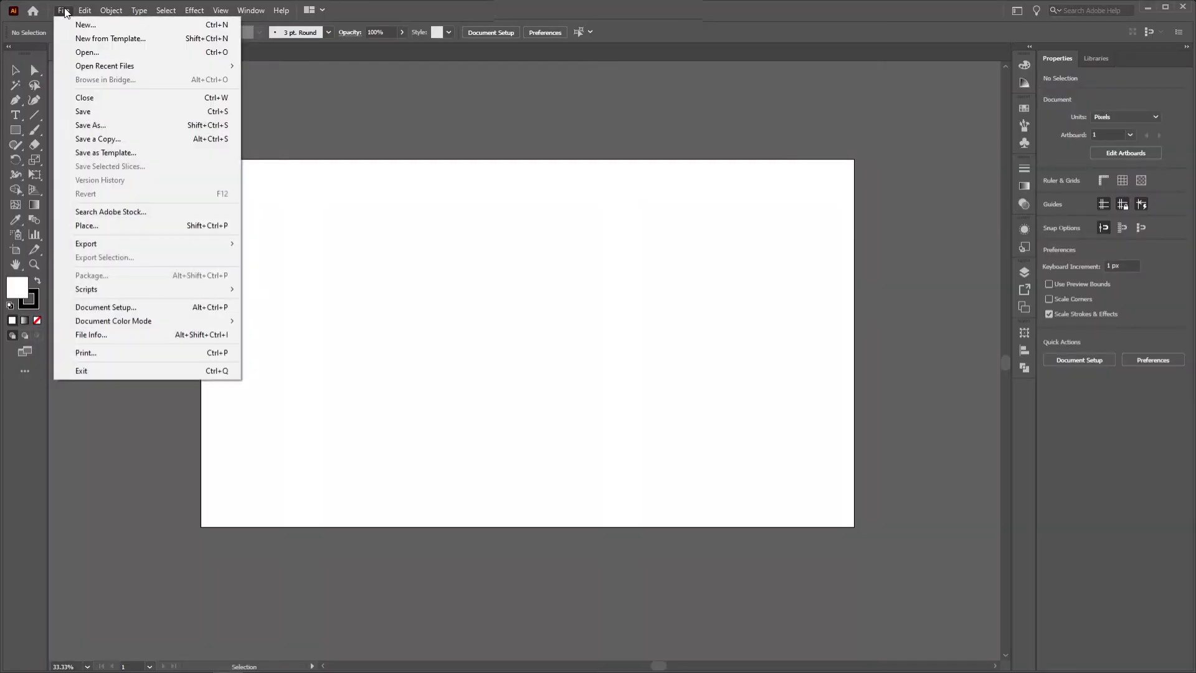
click(205, 230)
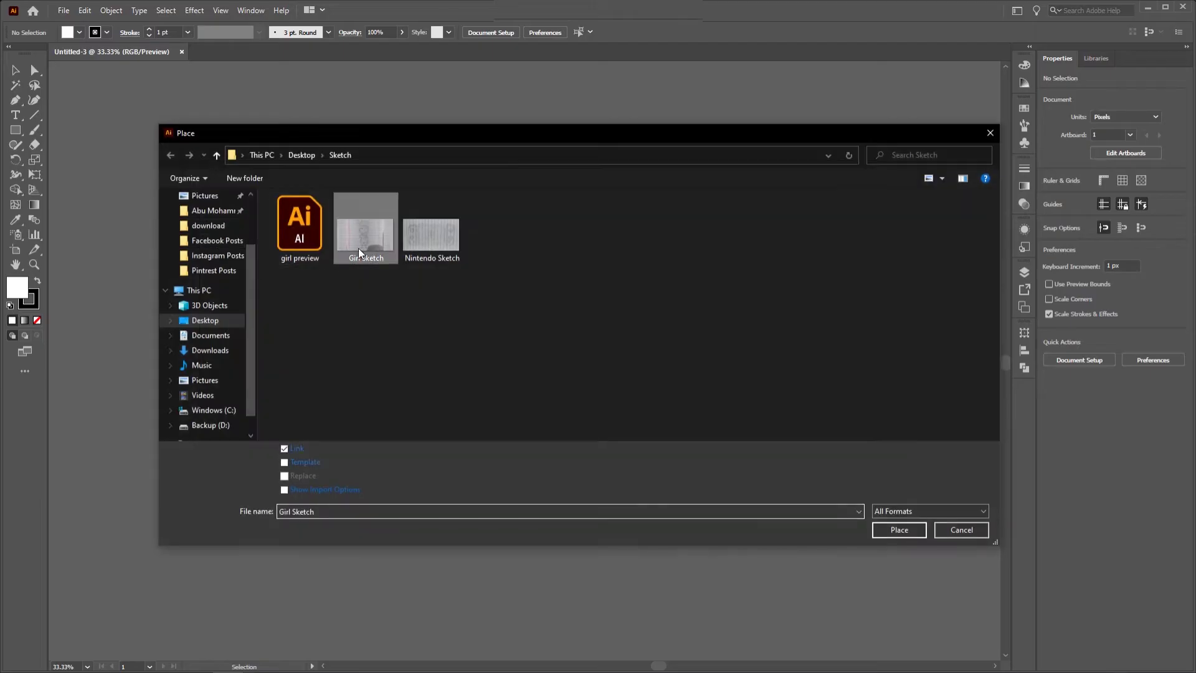
click(898, 530)
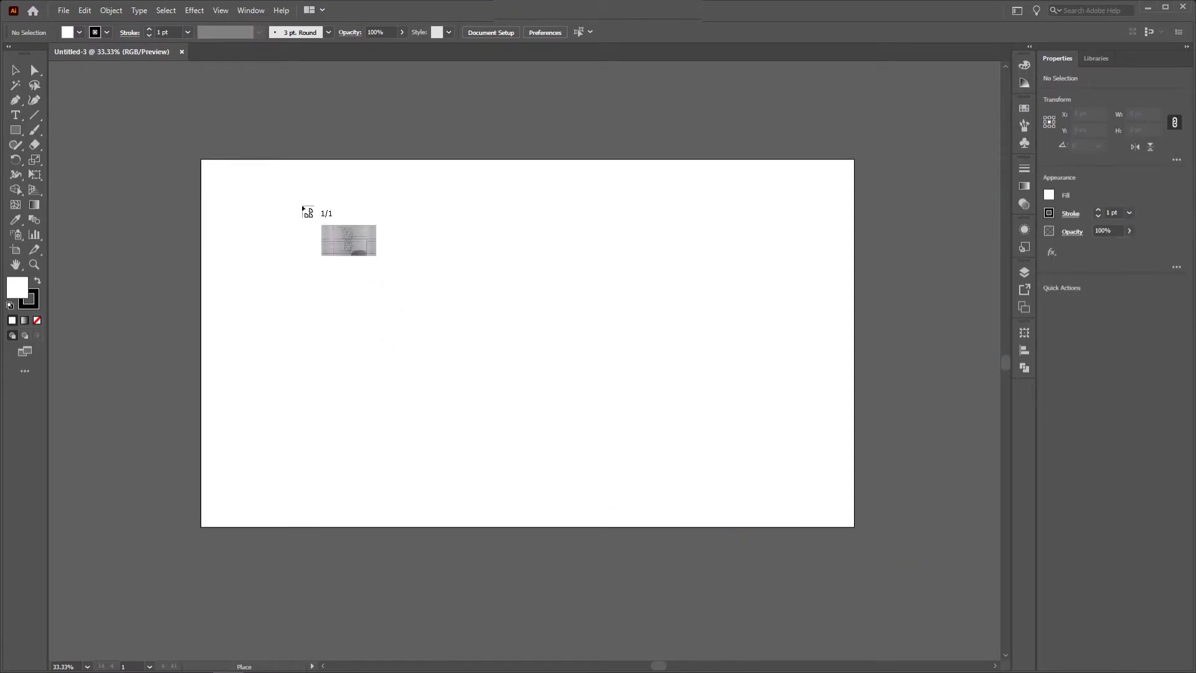
click(303, 208)
drag(738, 318, 635, 272)
click(533, 132)
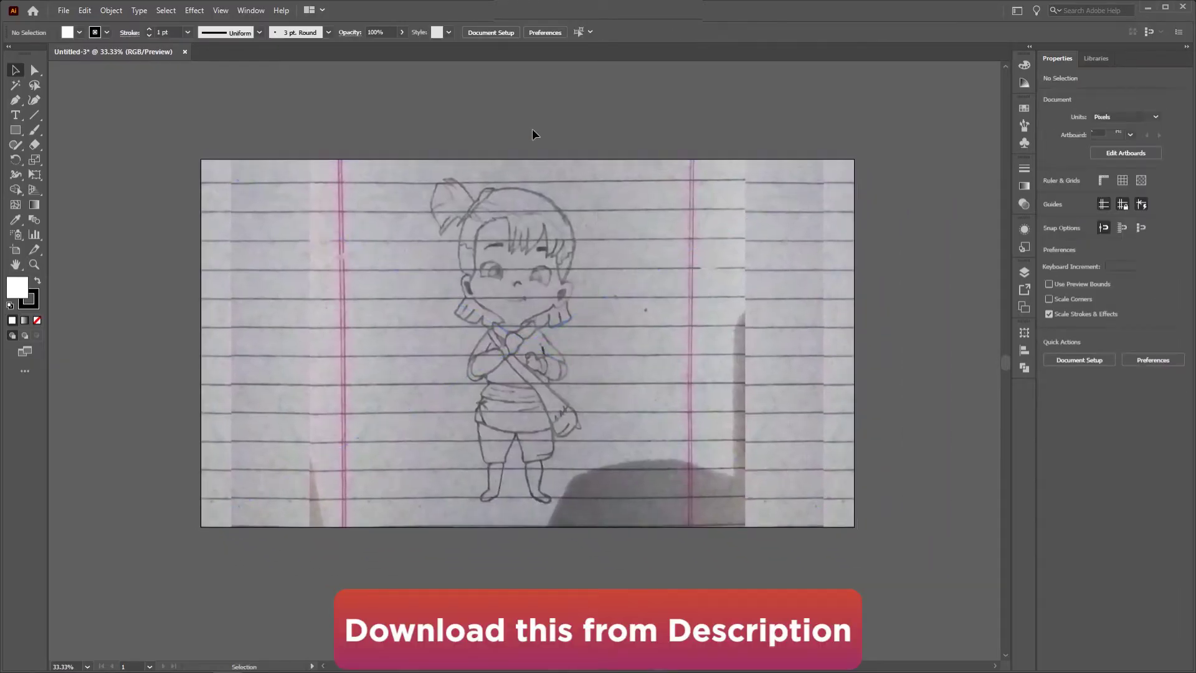
Lock Layer 1 holding the sketch and add an empty Layer 2 above it.
click(252, 11)
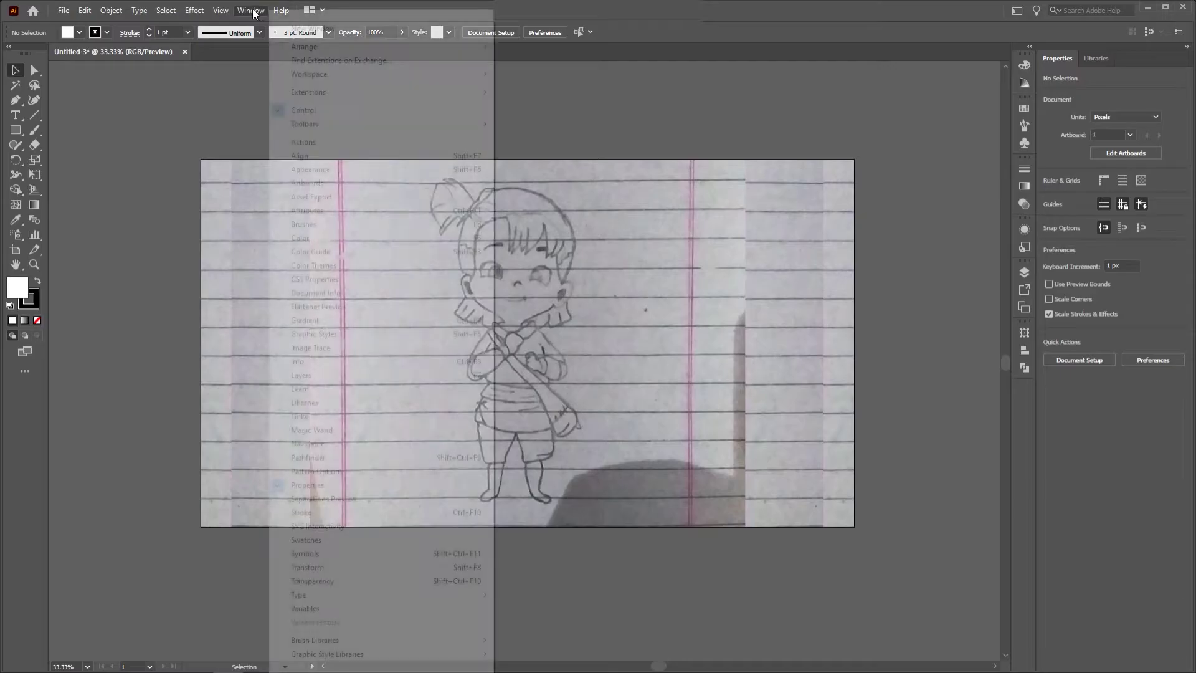
click(309, 376)
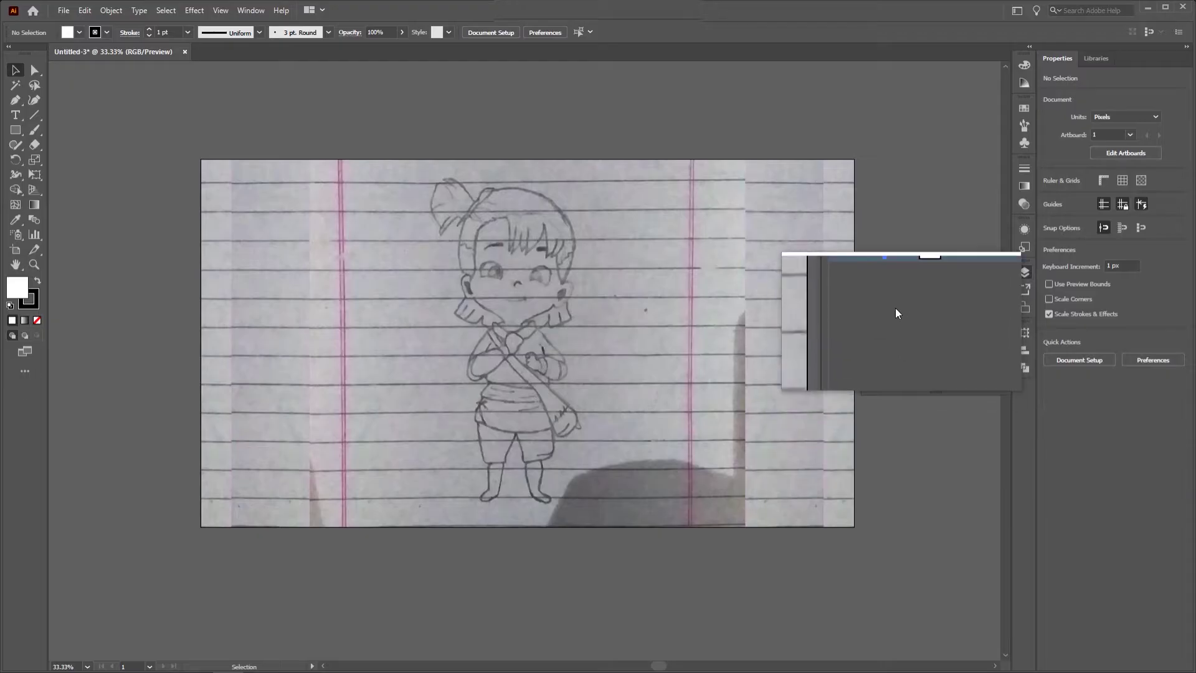
click(884, 285)
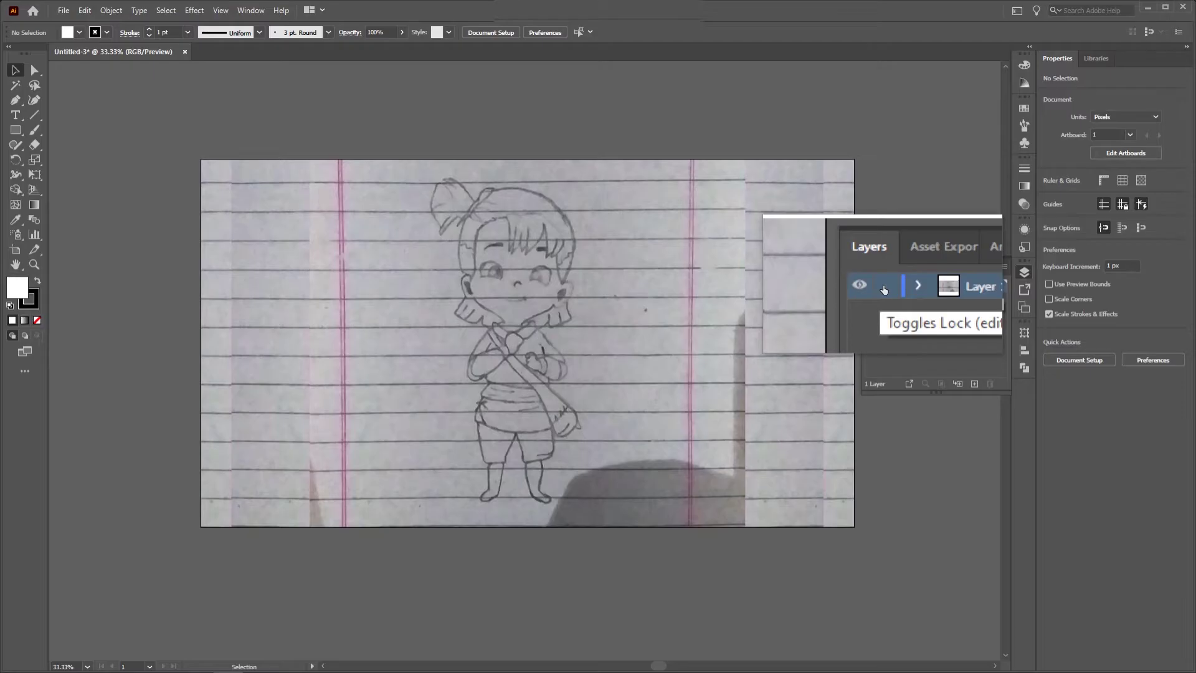
click(974, 384)
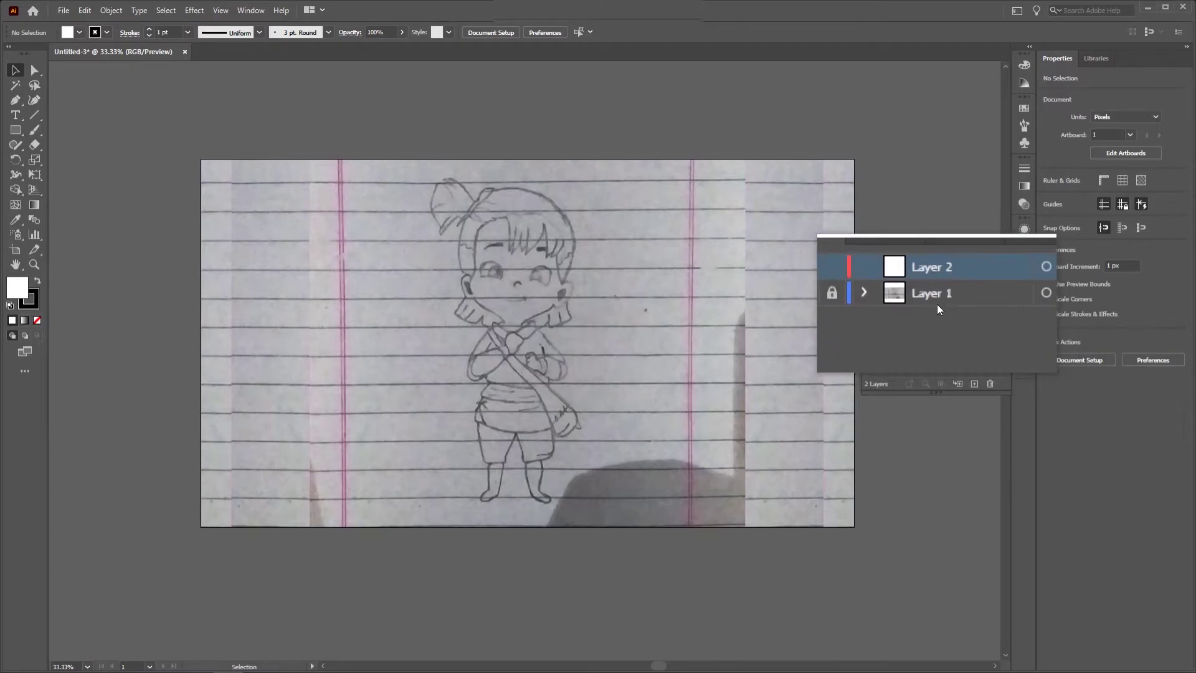
click(17, 105)
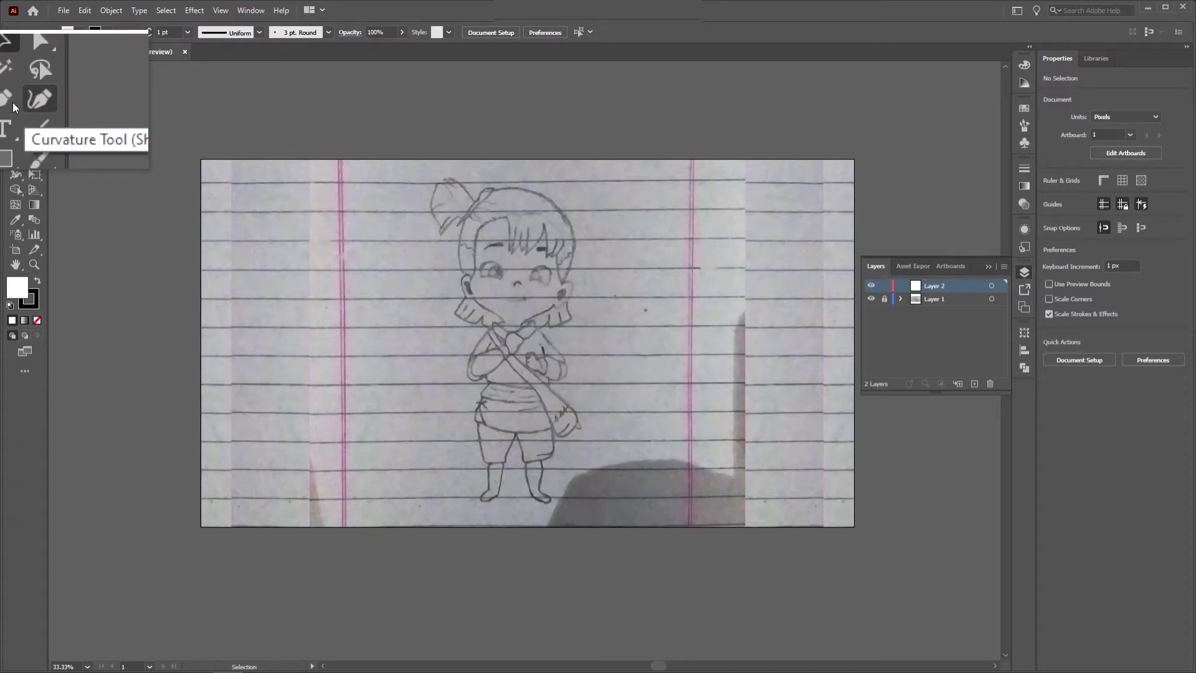
Set the drawing colours to no fill and a red stroke at 2 pt weight.
click(18, 281)
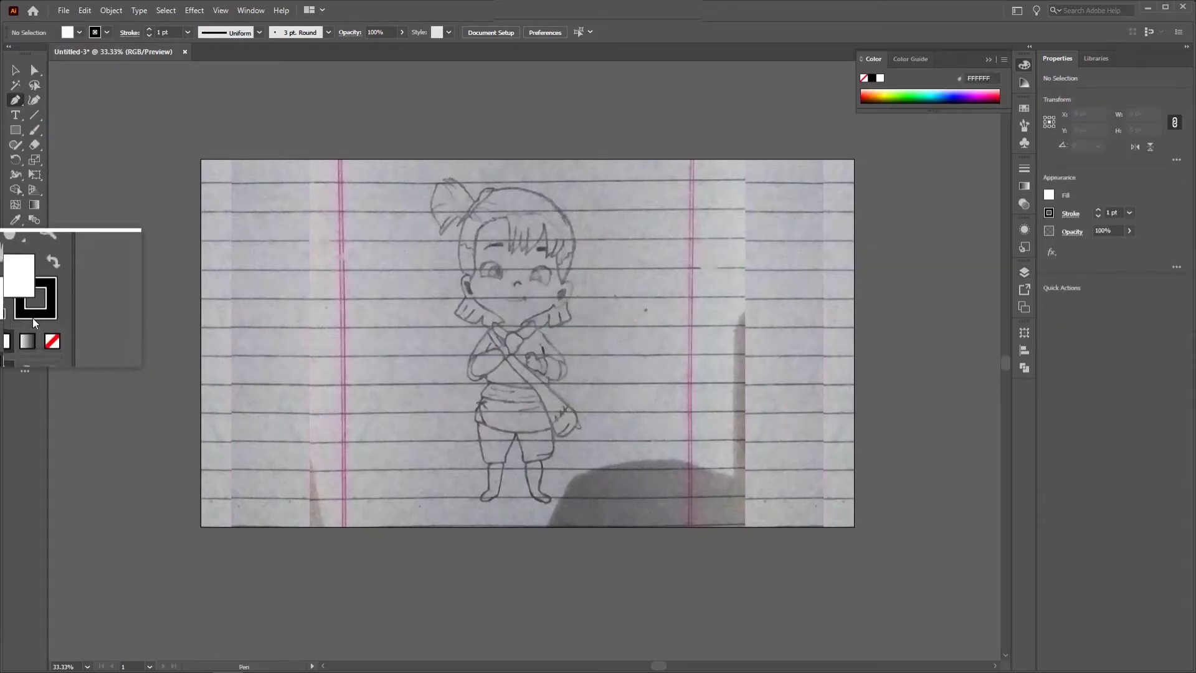
click(36, 324)
click(38, 304)
double_click(36, 304)
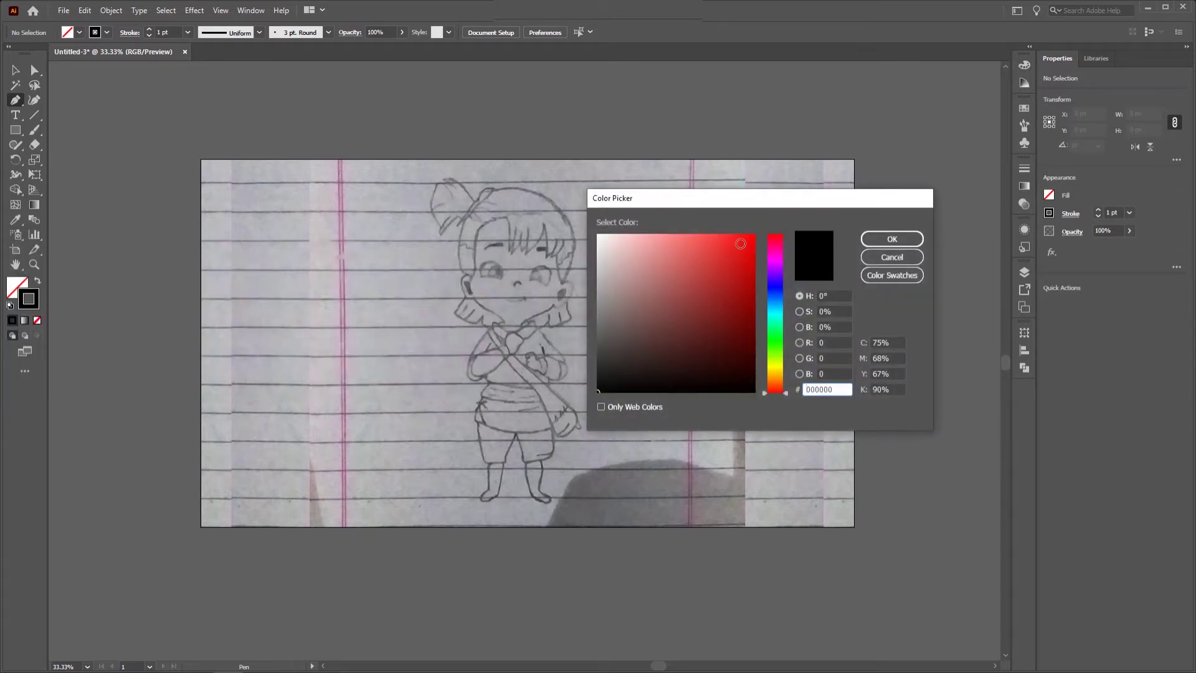
click(863, 239)
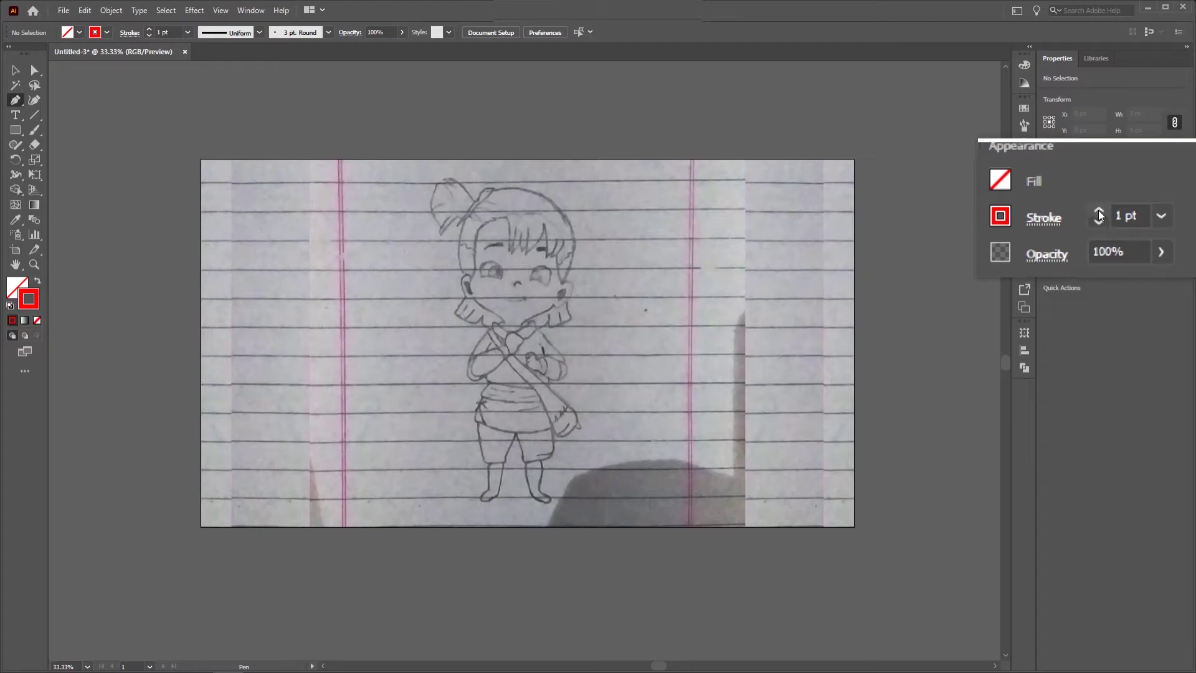
click(1064, 221)
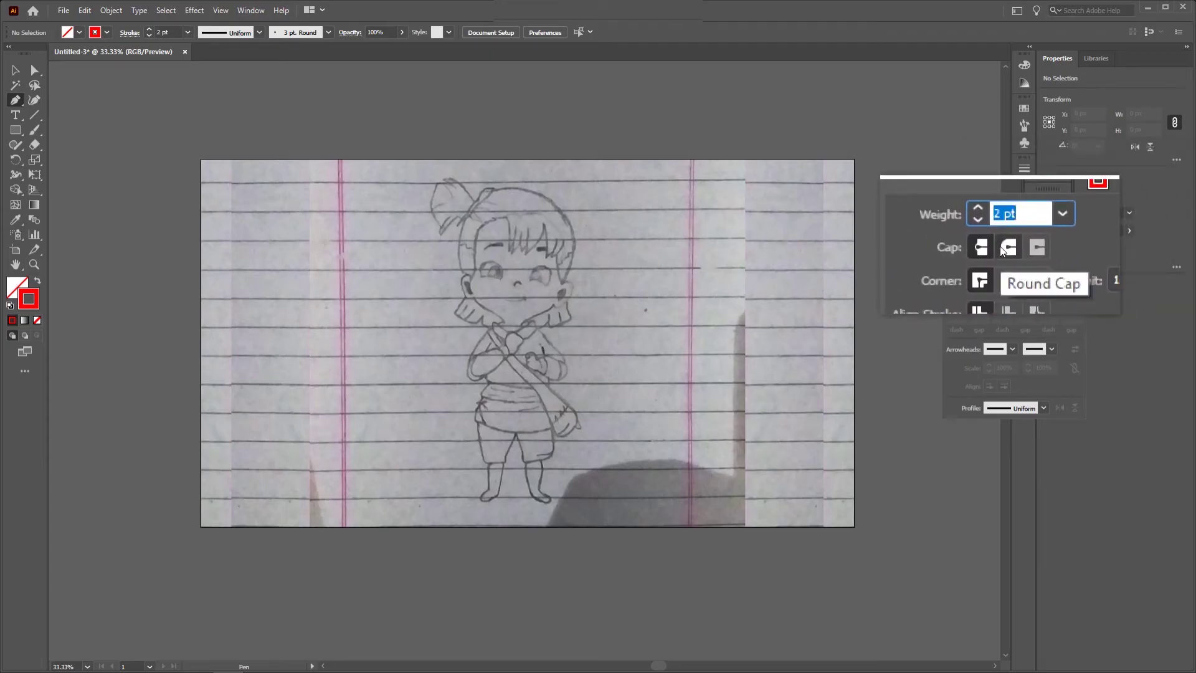
scroll(317, 209, up, 1)
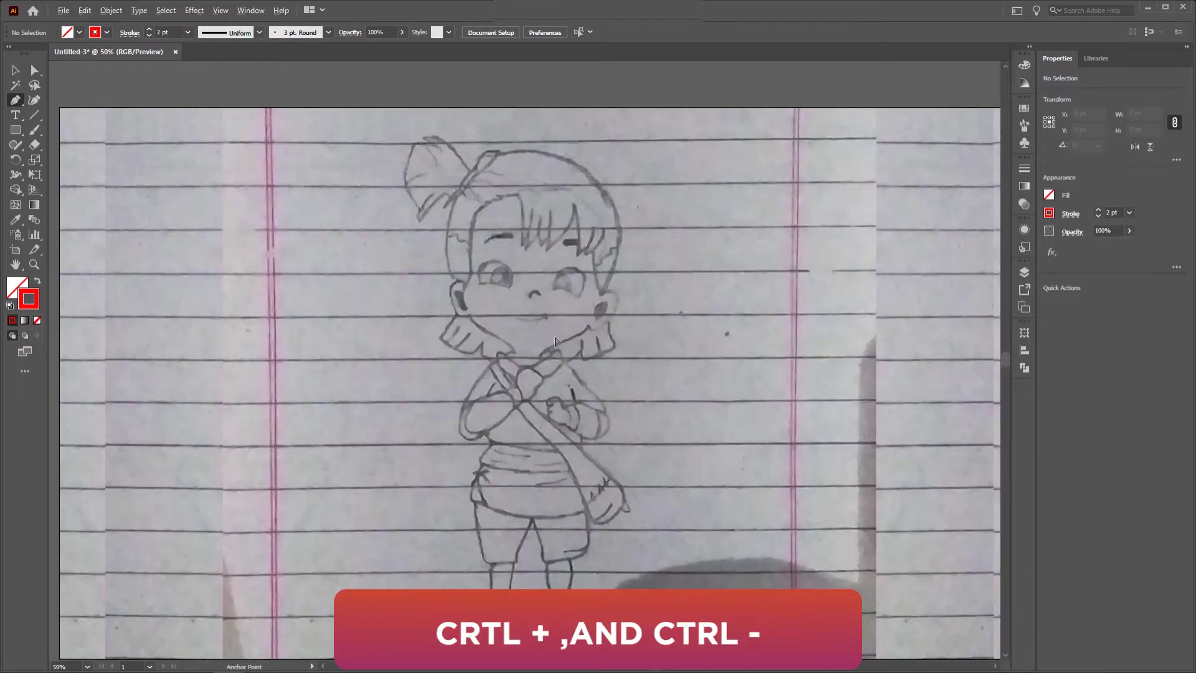
Trace the sketch lines with red curved Pen paths, starting along the lower outline.
key(ctrl+minus)
key(ctrl+plus)
key(ctrl+minus)
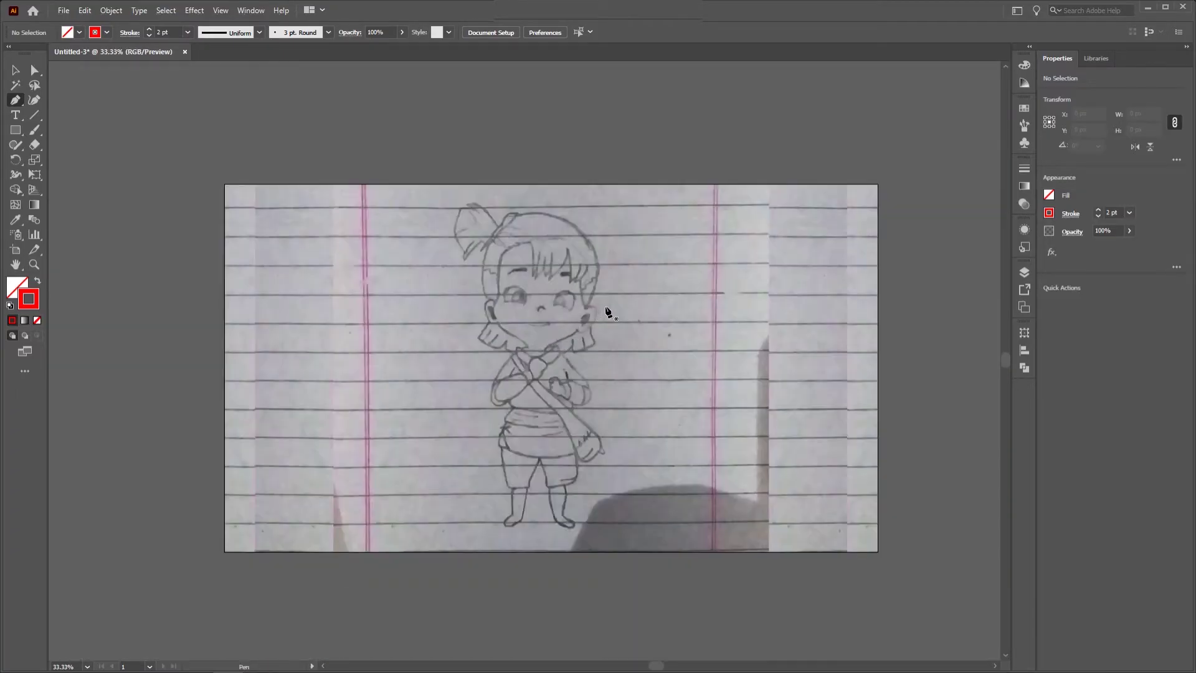
scroll(578, 324, up, 6)
click(530, 406)
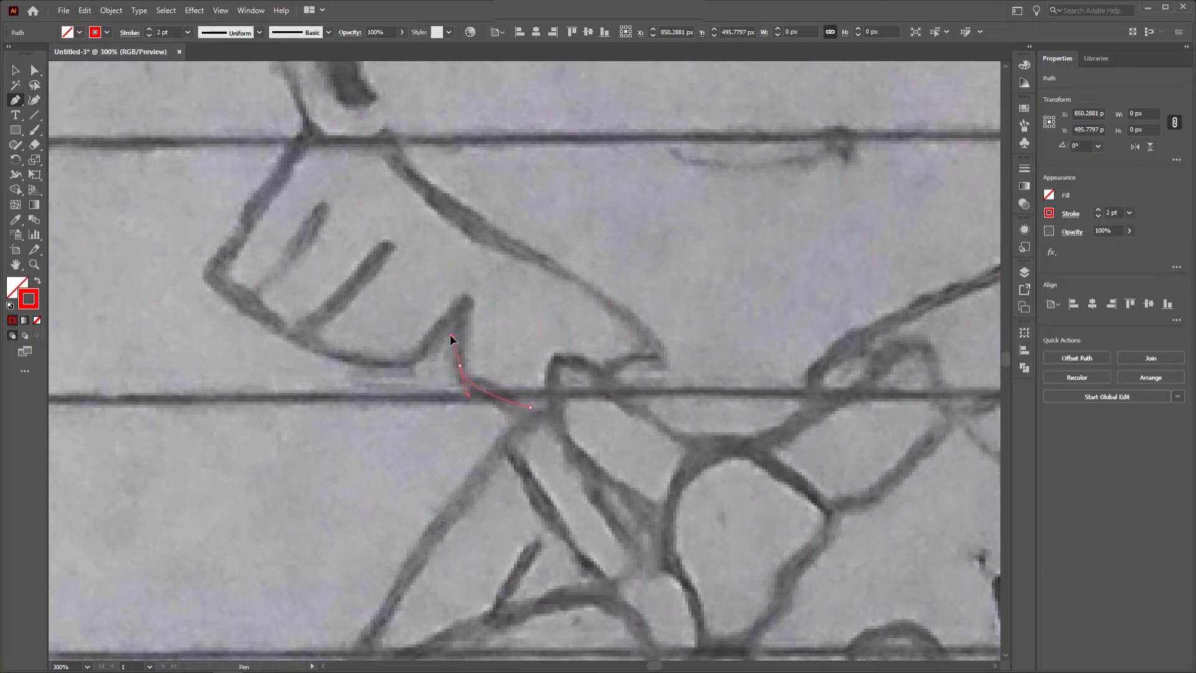
drag(450, 339, 452, 343)
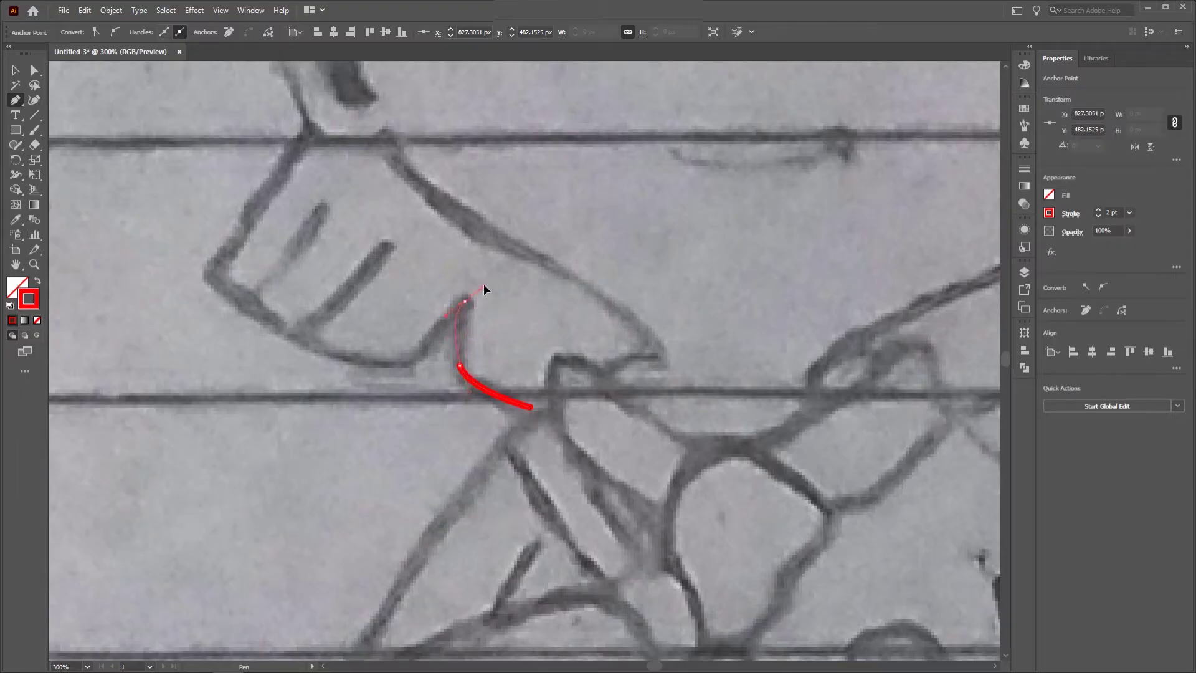
drag(484, 287, 474, 277)
drag(331, 360, 330, 363)
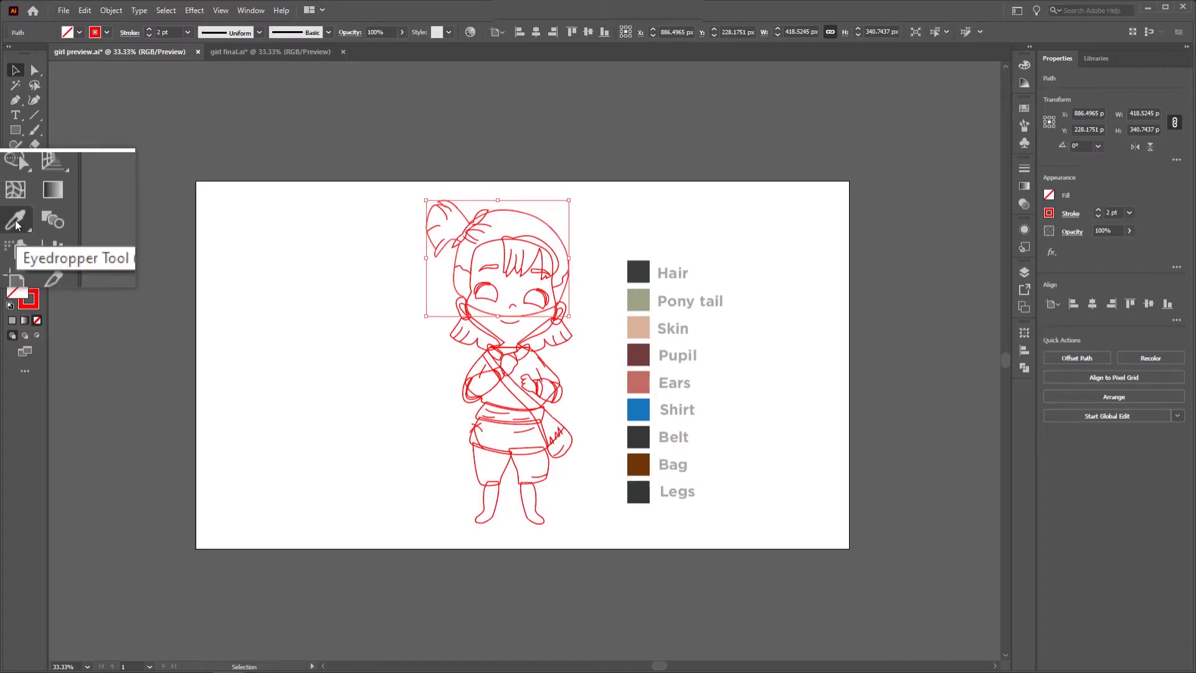
Fill the hair with the Hair swatch colour using the Eyedropper, then zoom in on the head.
click(17, 223)
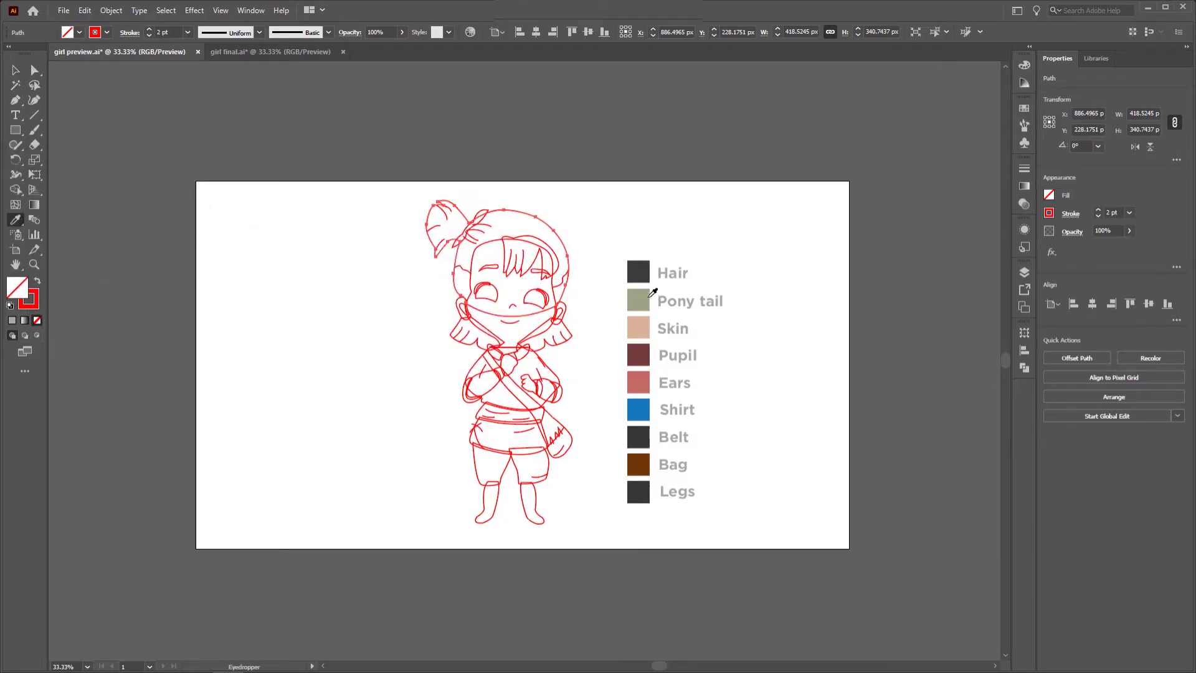
click(644, 275)
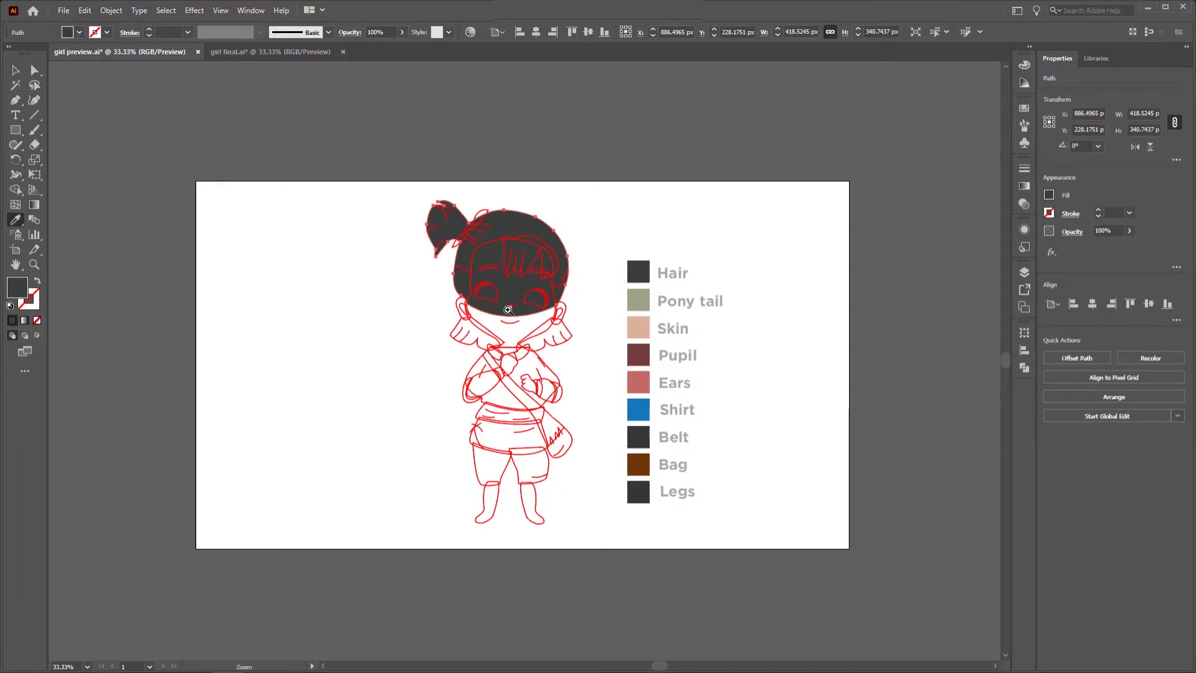
click(534, 311)
click(545, 358)
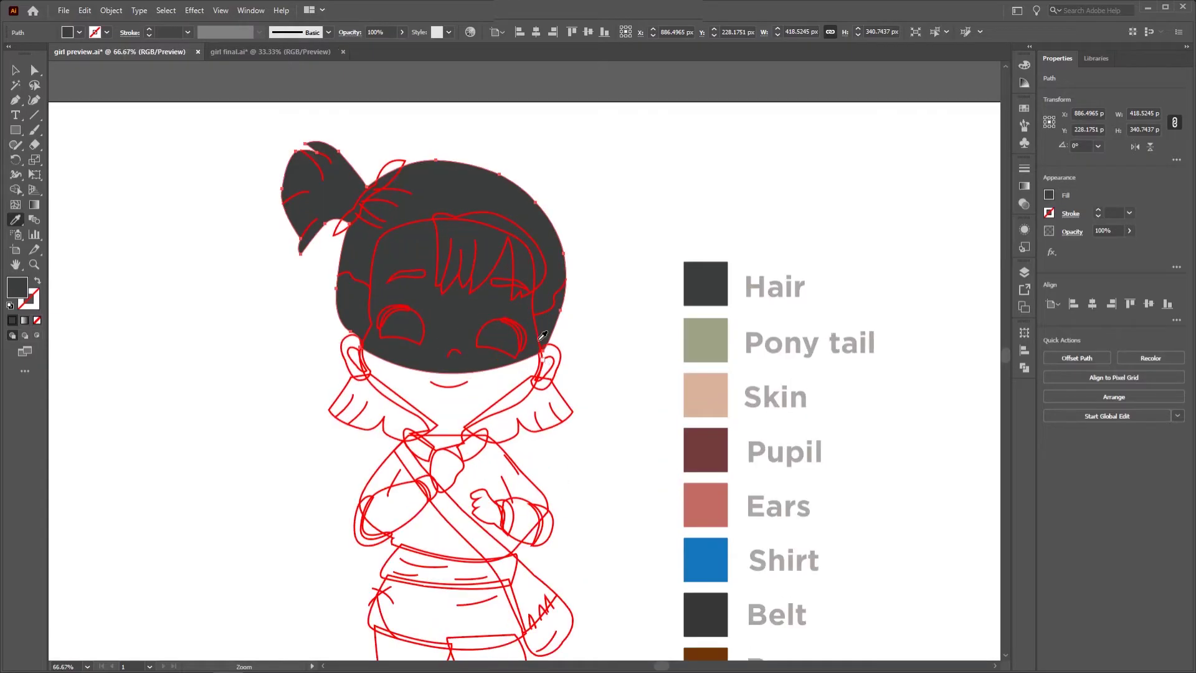
Give the ponytail tie the Pony tail colour and the shirt the blue Shirt swatch.
ctrl+click(390, 163)
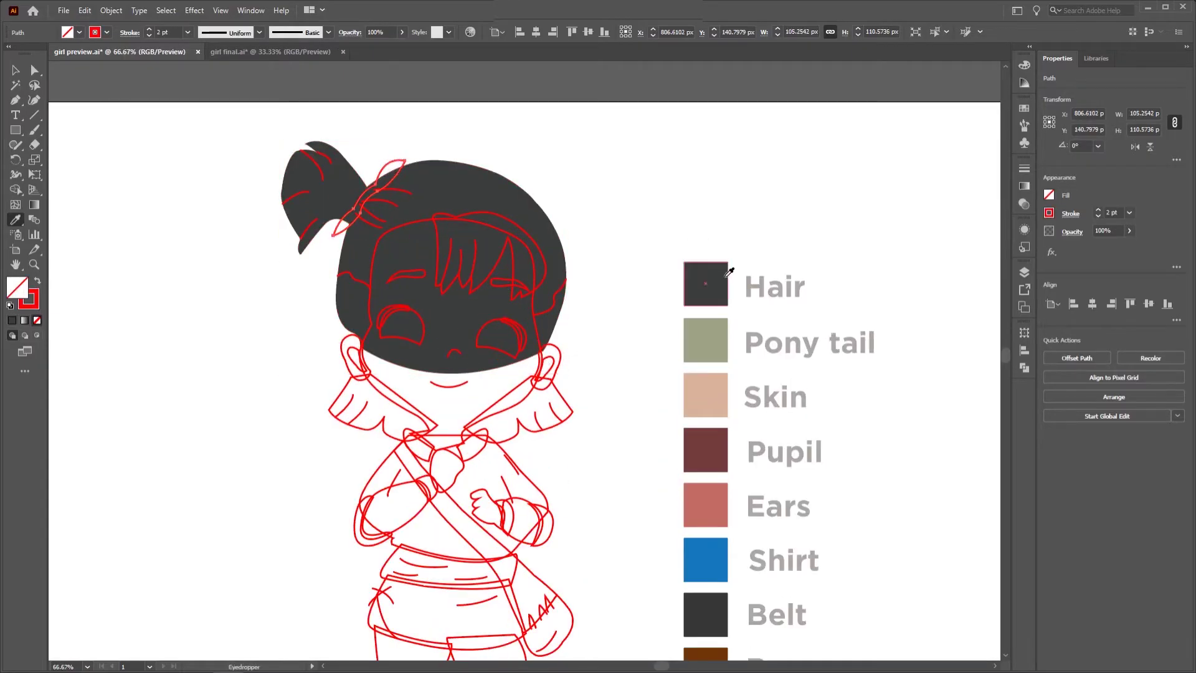
click(720, 342)
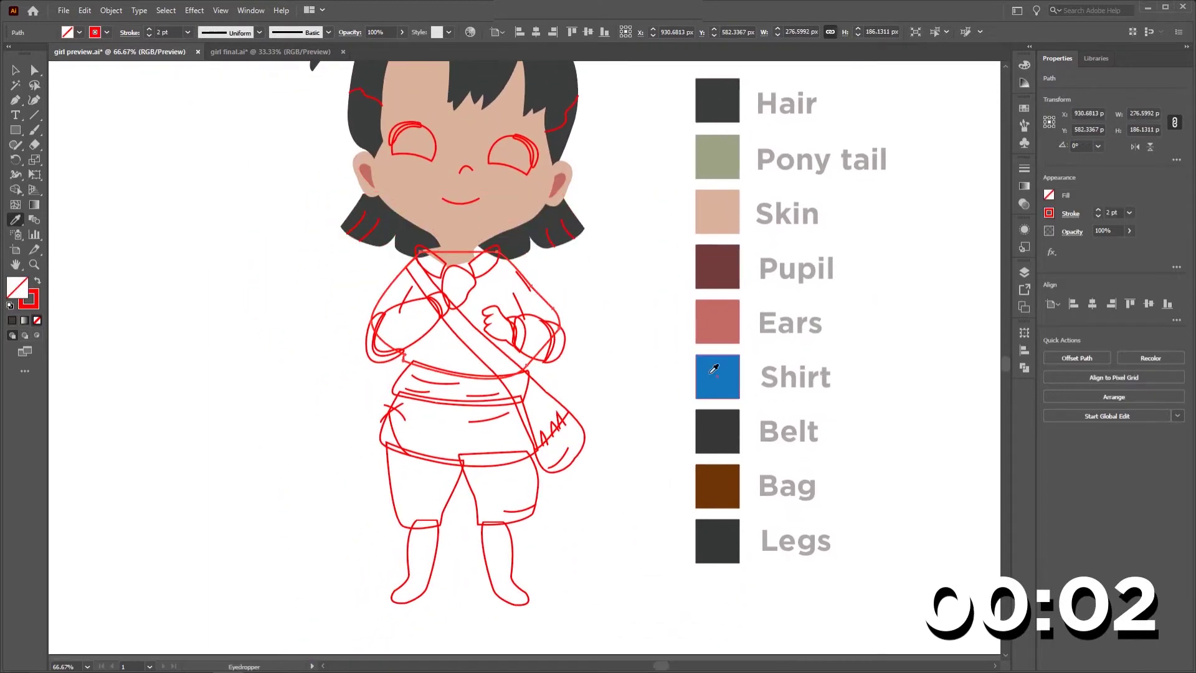
click(464, 313)
click(481, 300)
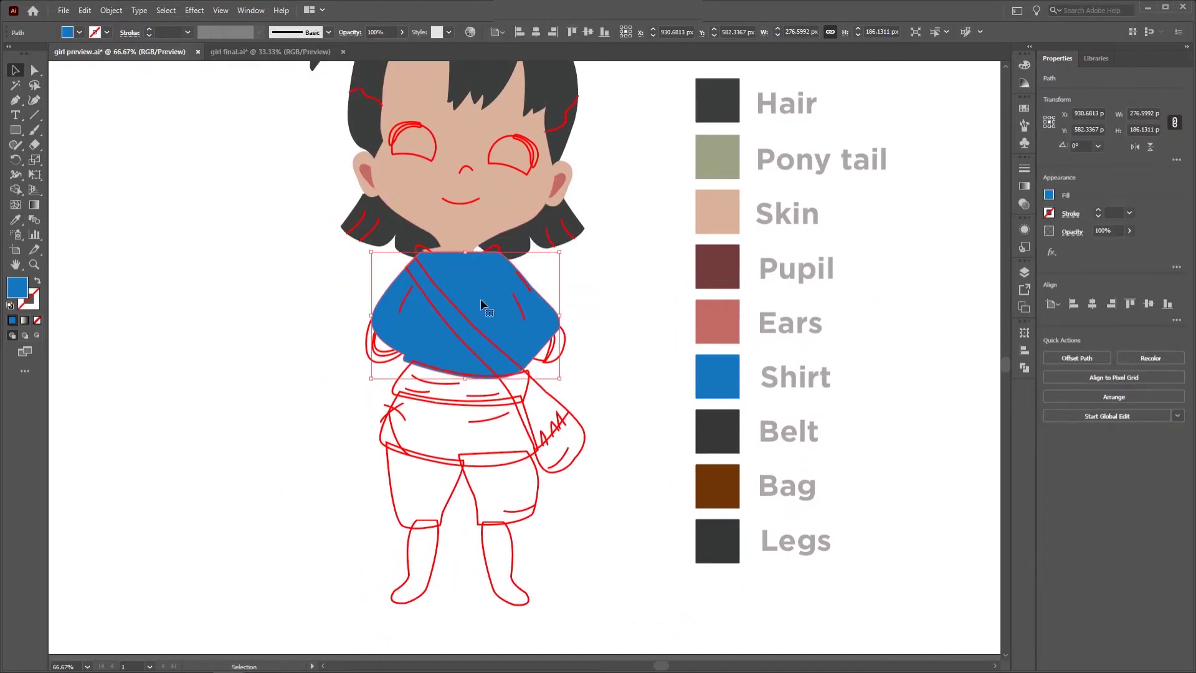
right_click(481, 300)
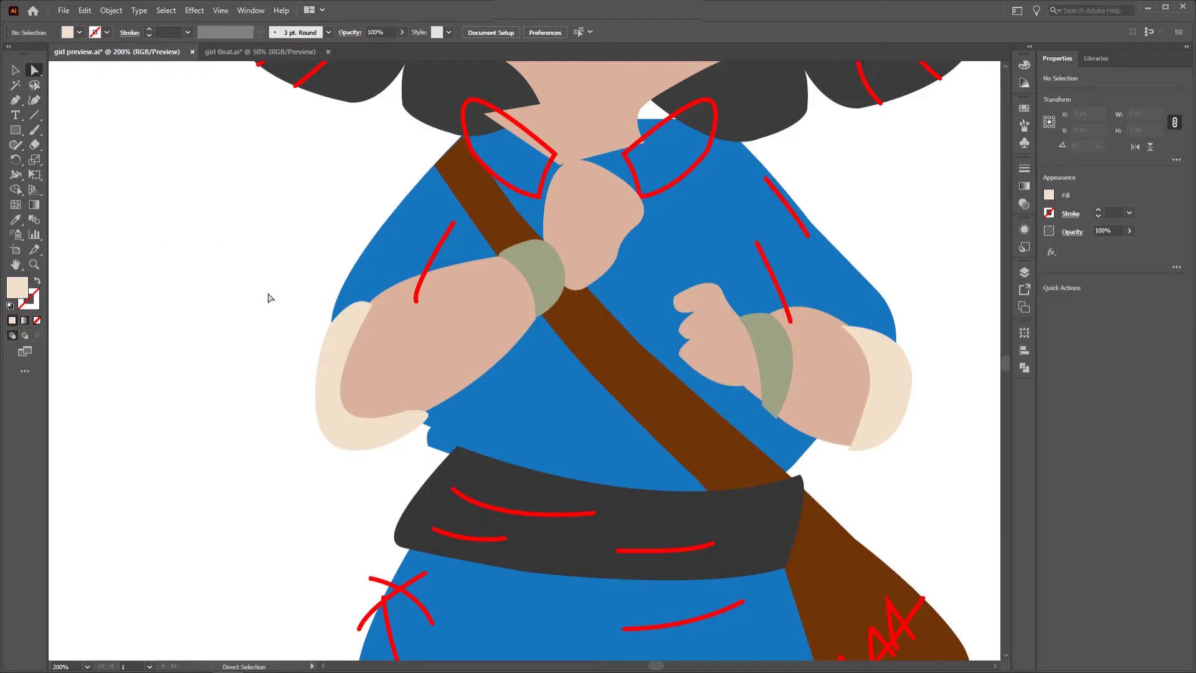
Adjust an anchor point on the arm outline and bring the torso into view.
scroll(441, 374, up, 2)
scroll(475, 401, up, 1)
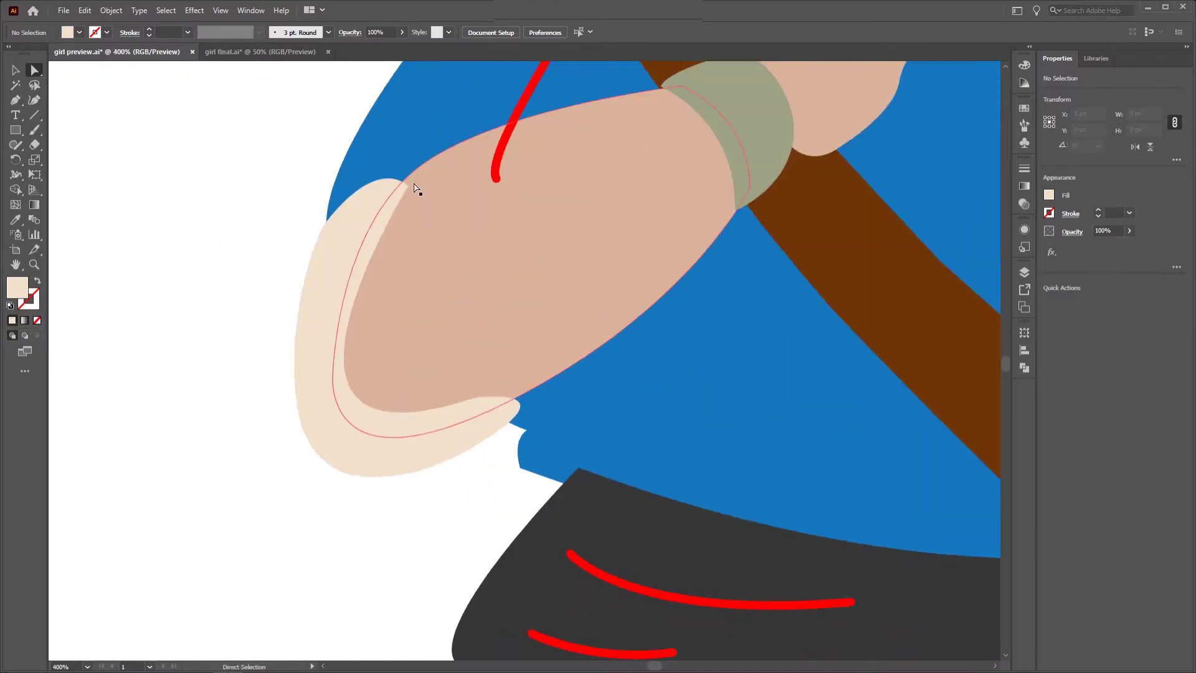
drag(406, 180, 404, 179)
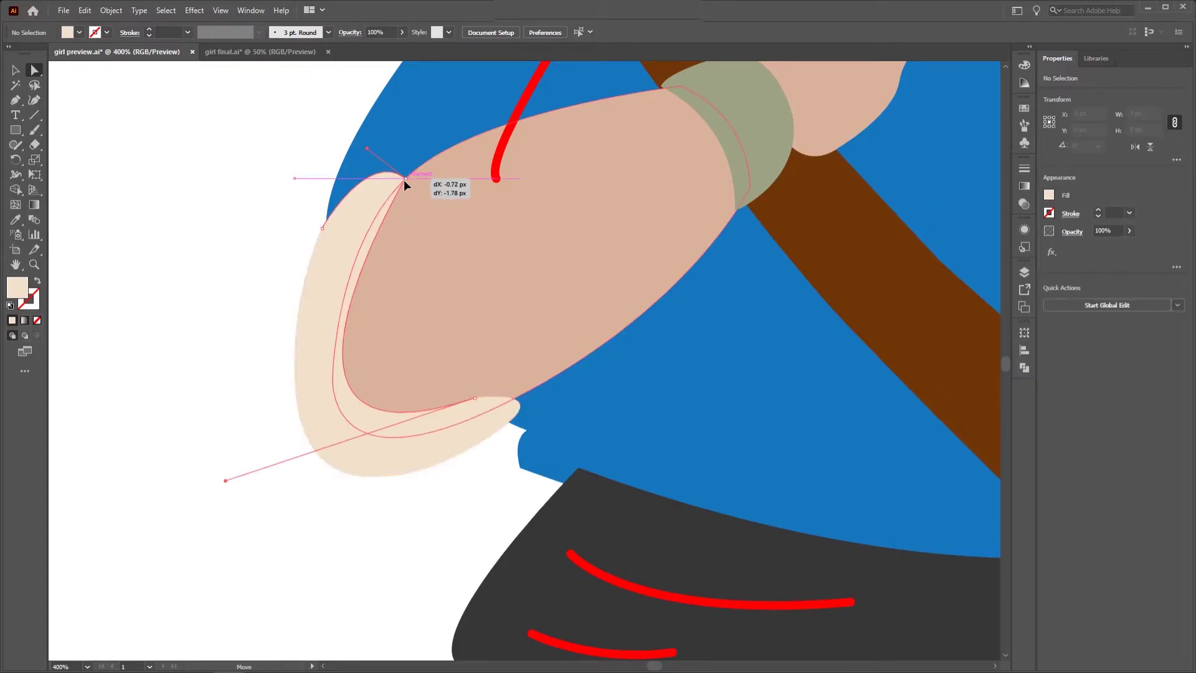
click(299, 200)
drag(499, 216, 416, 427)
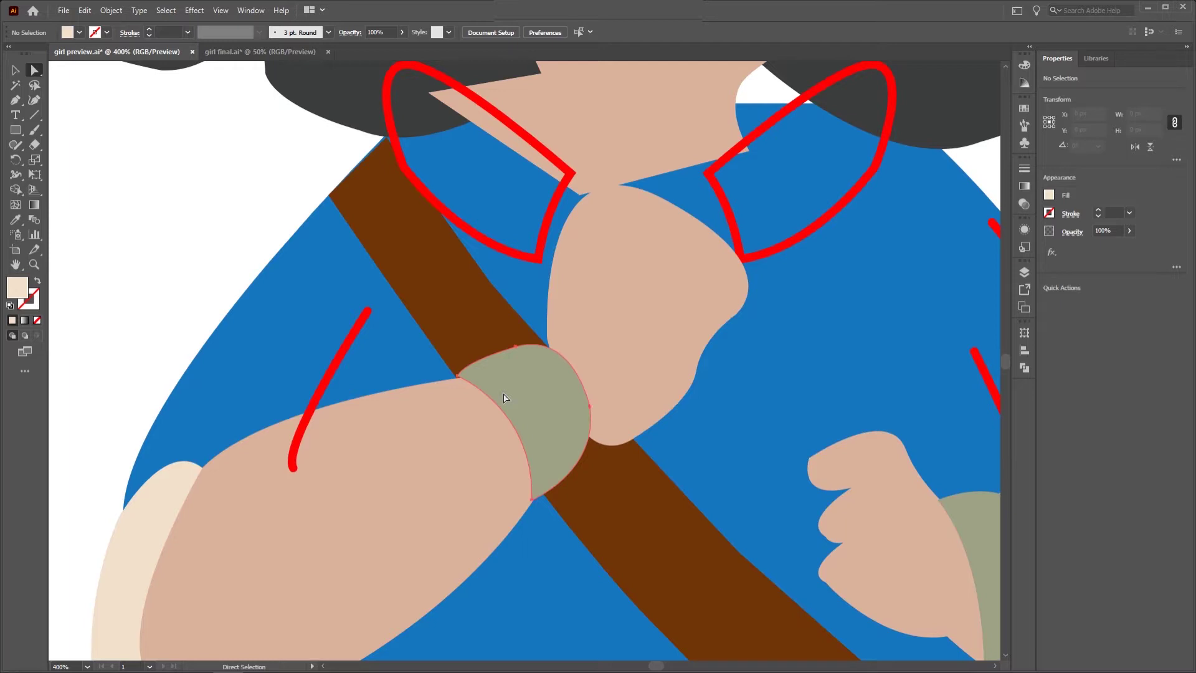
Drag the left arm's green cuff points so they meet the arm edges.
click(554, 428)
drag(592, 439, 561, 427)
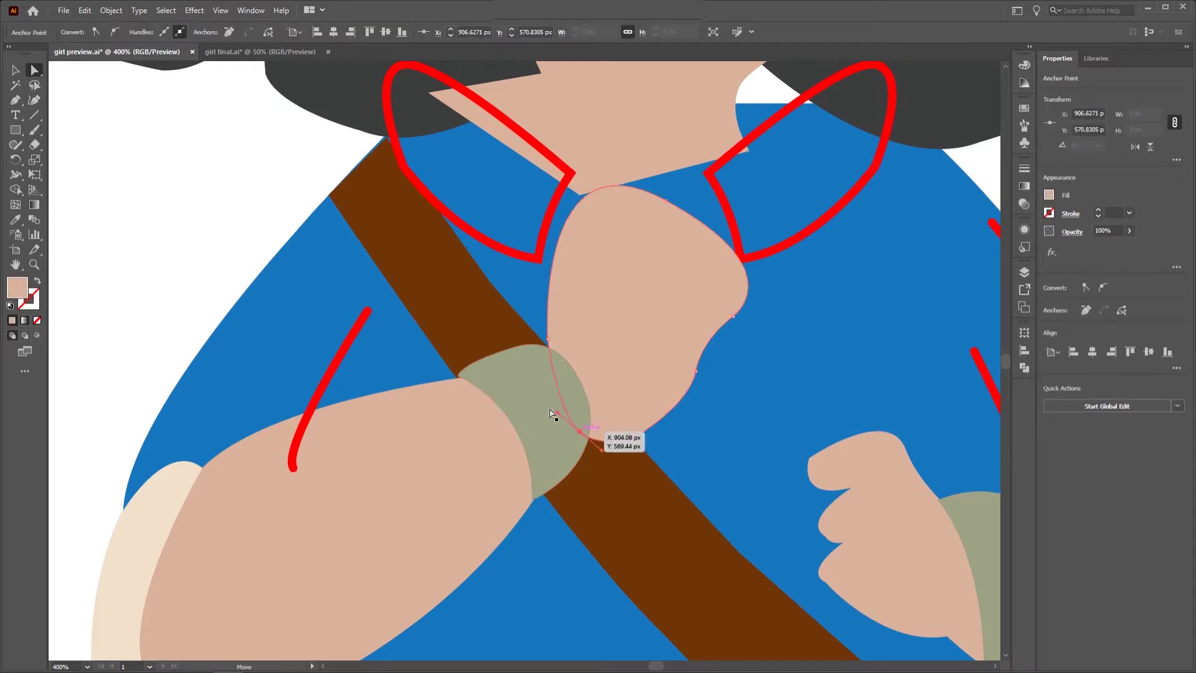
click(235, 235)
key(ctrl+plus)
drag(413, 270, 413, 273)
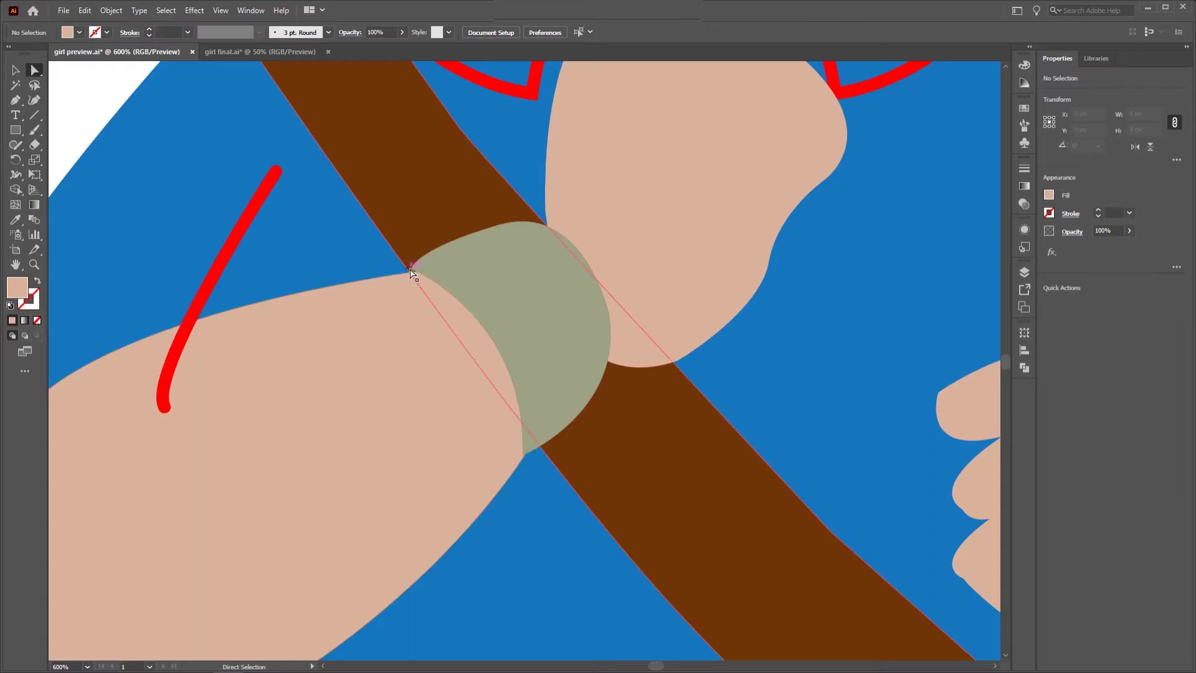
click(86, 107)
key(ctrl+minus)
key(ctrl+minus)
Select the right forearm cuff's bottom point for adjustment, zooming in closer.
click(661, 421)
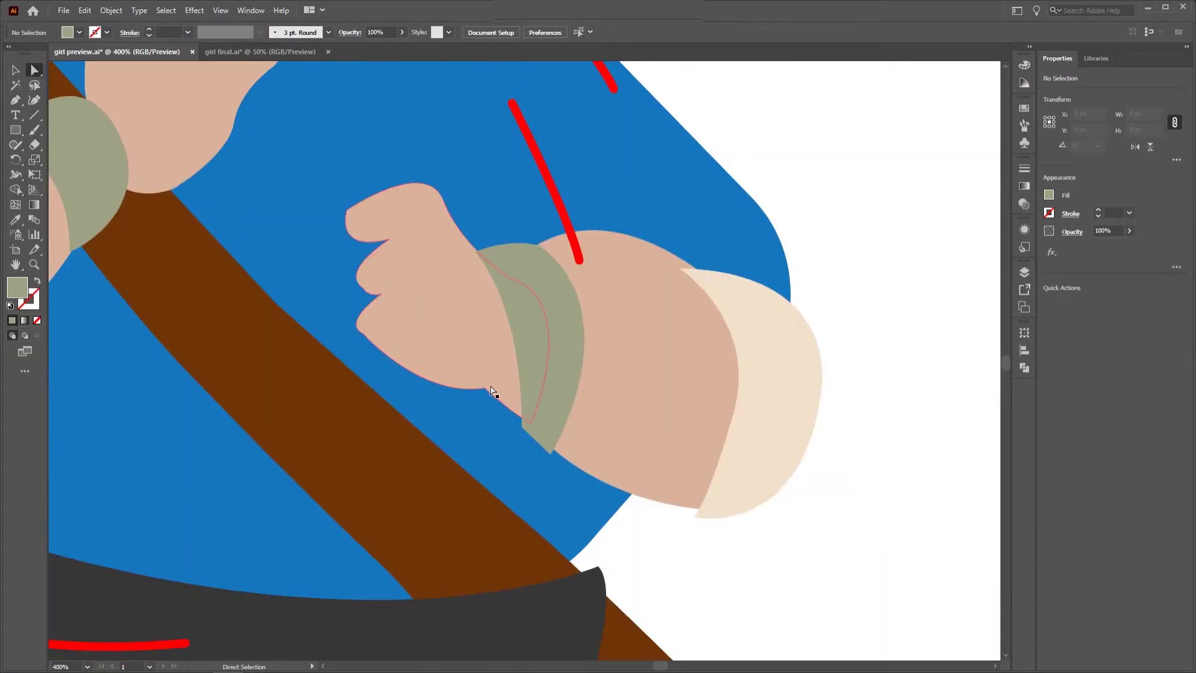
click(524, 418)
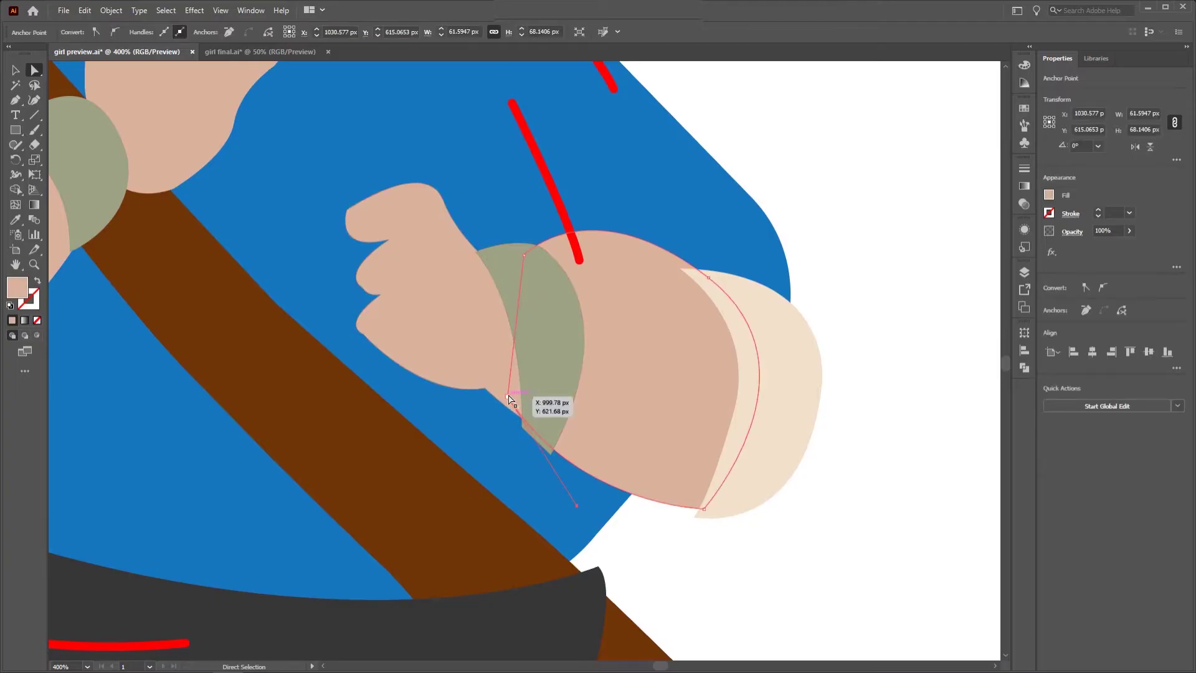
click(523, 435)
click(522, 430)
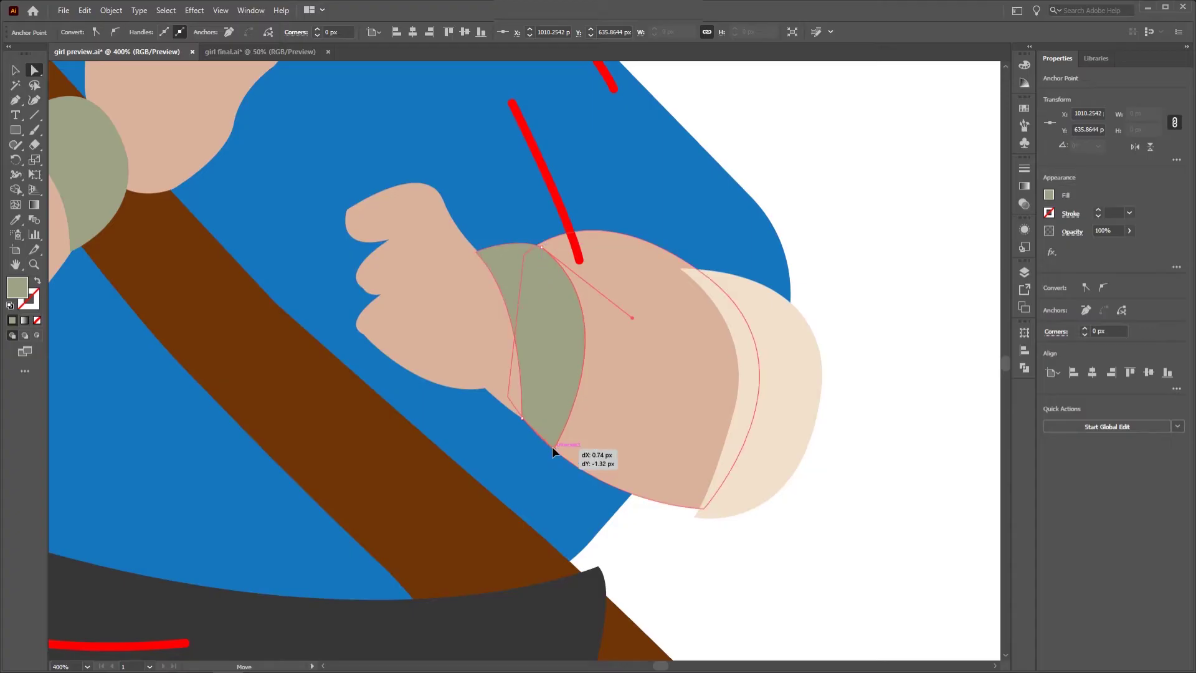
key(ctrl+=)
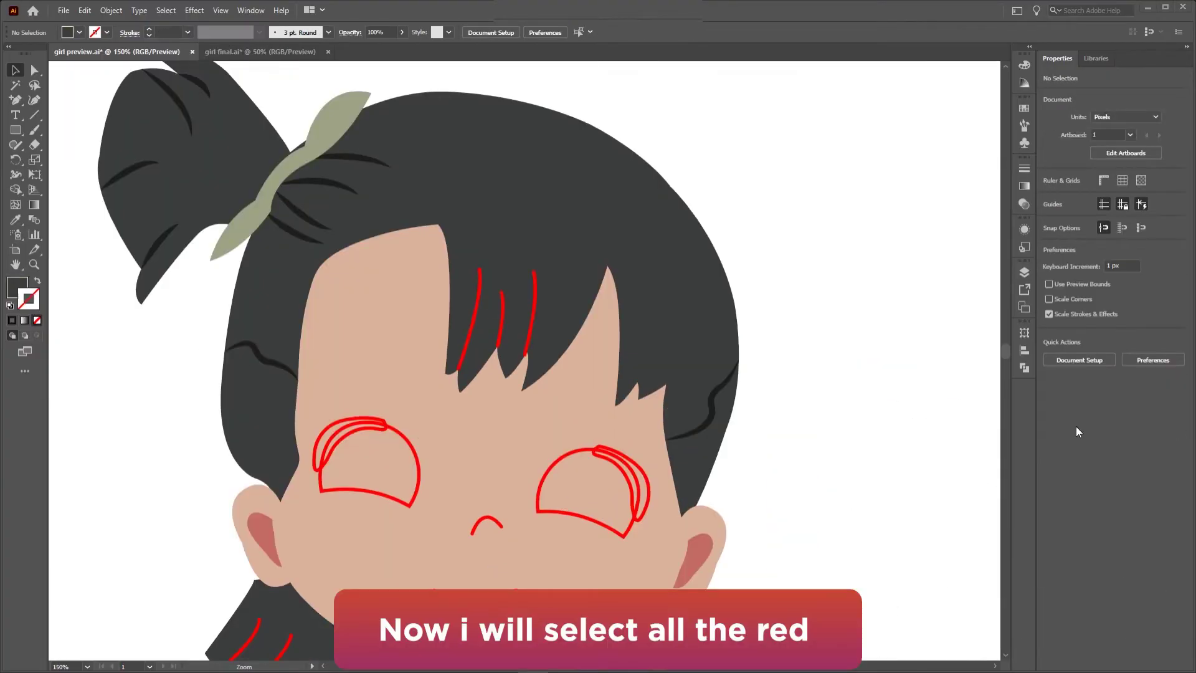
key(ctrl+space)
click(493, 292)
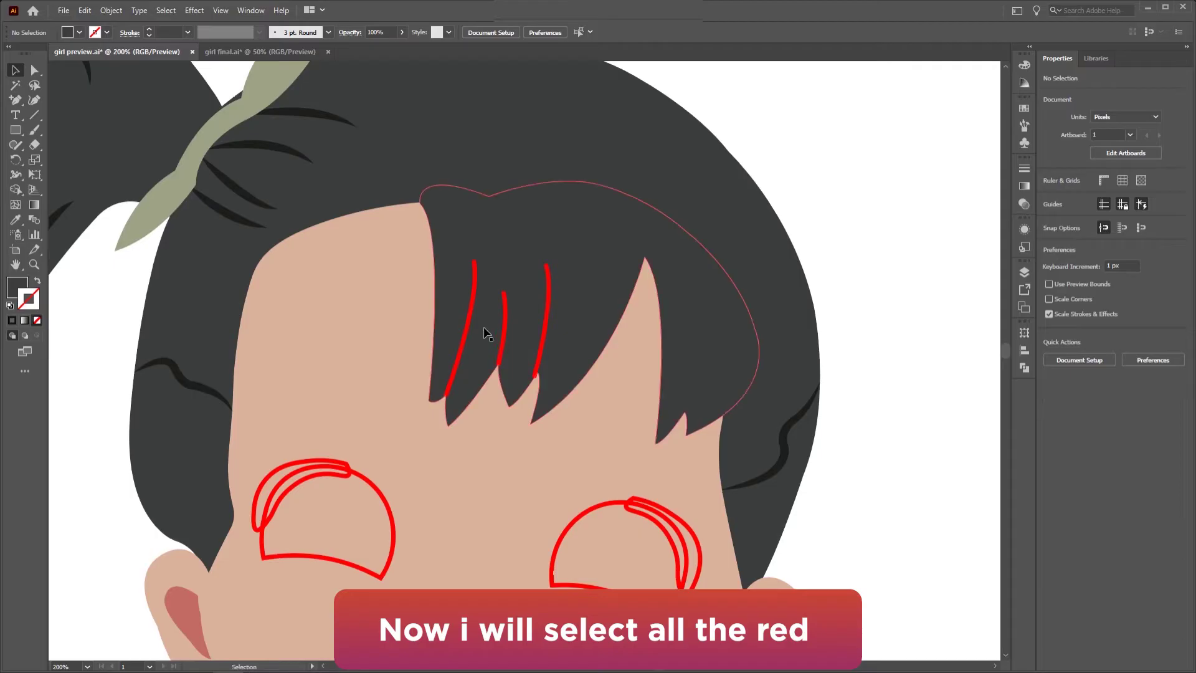
Give the three bang strokes the hair's dark colour and a tapered width profile.
shift+click(503, 309)
shift+click(548, 304)
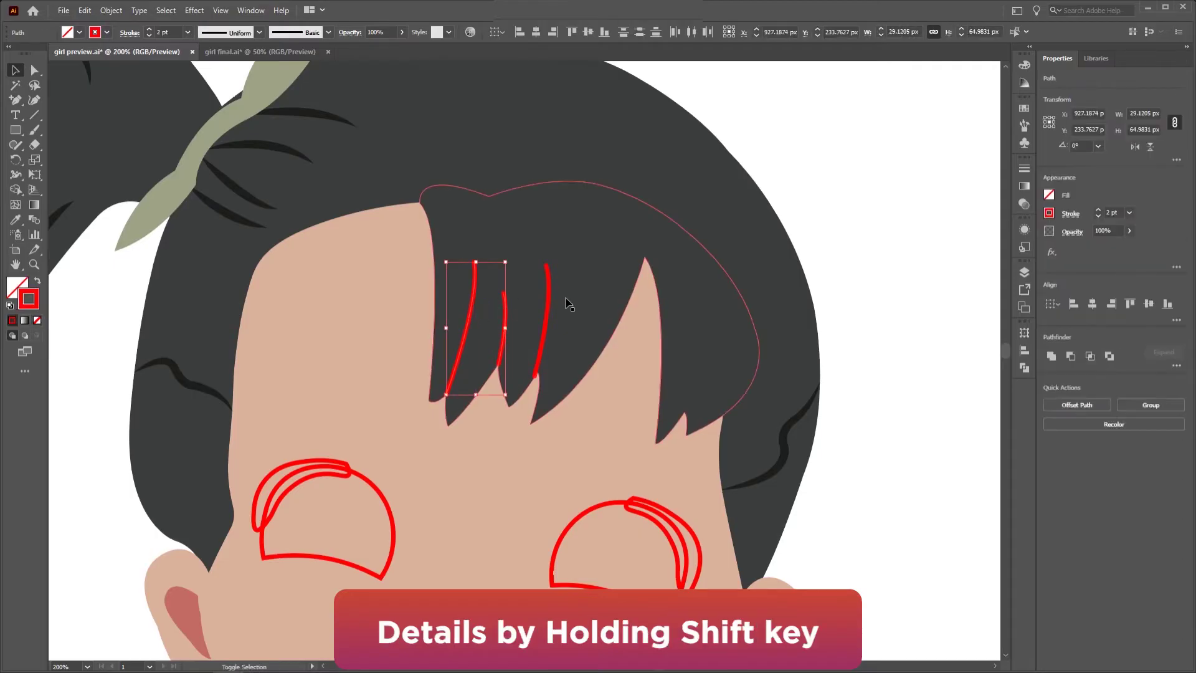
key(i)
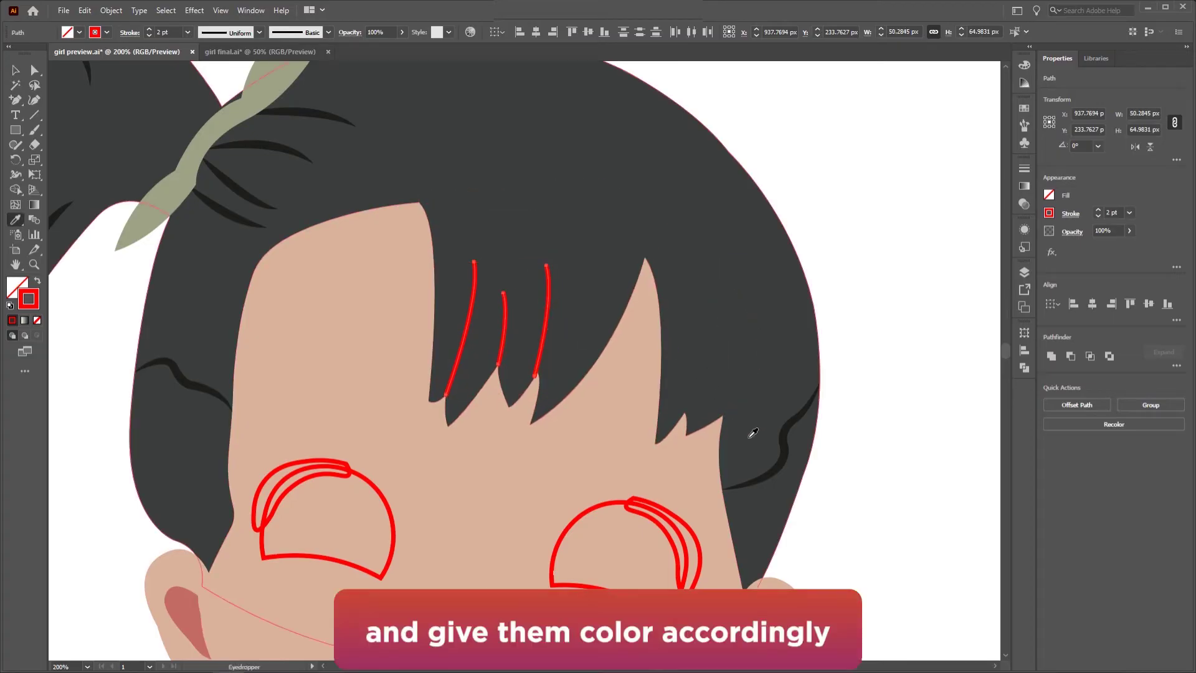
click(784, 457)
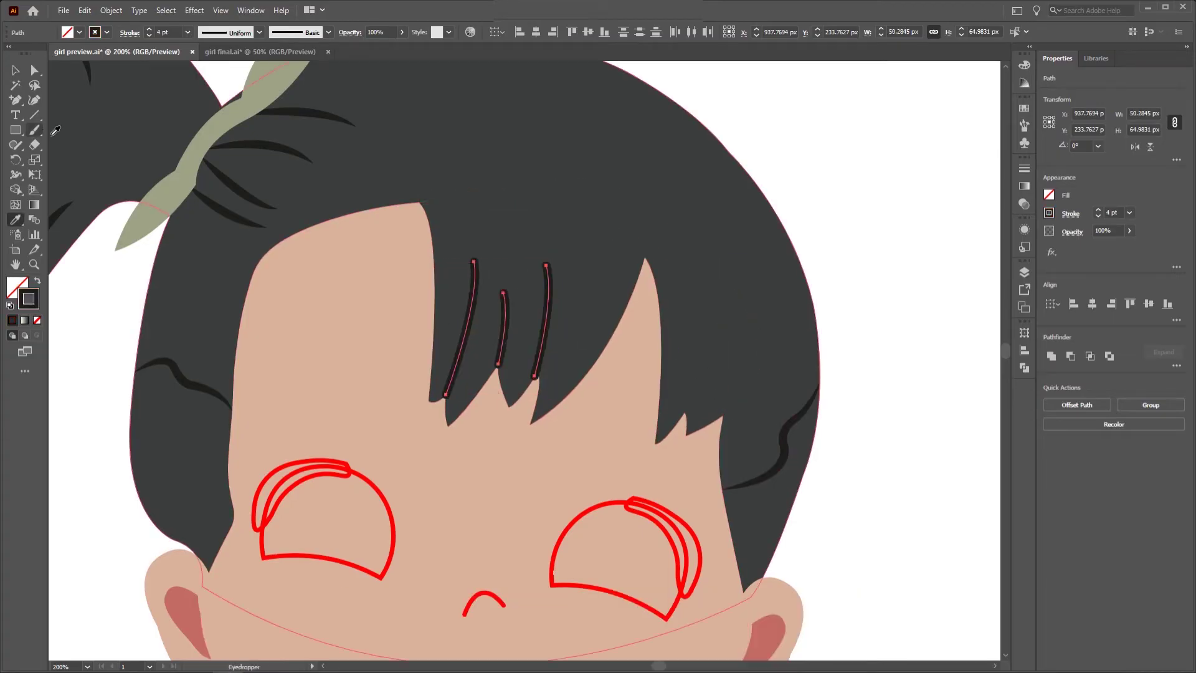
click(259, 33)
click(231, 85)
key(v)
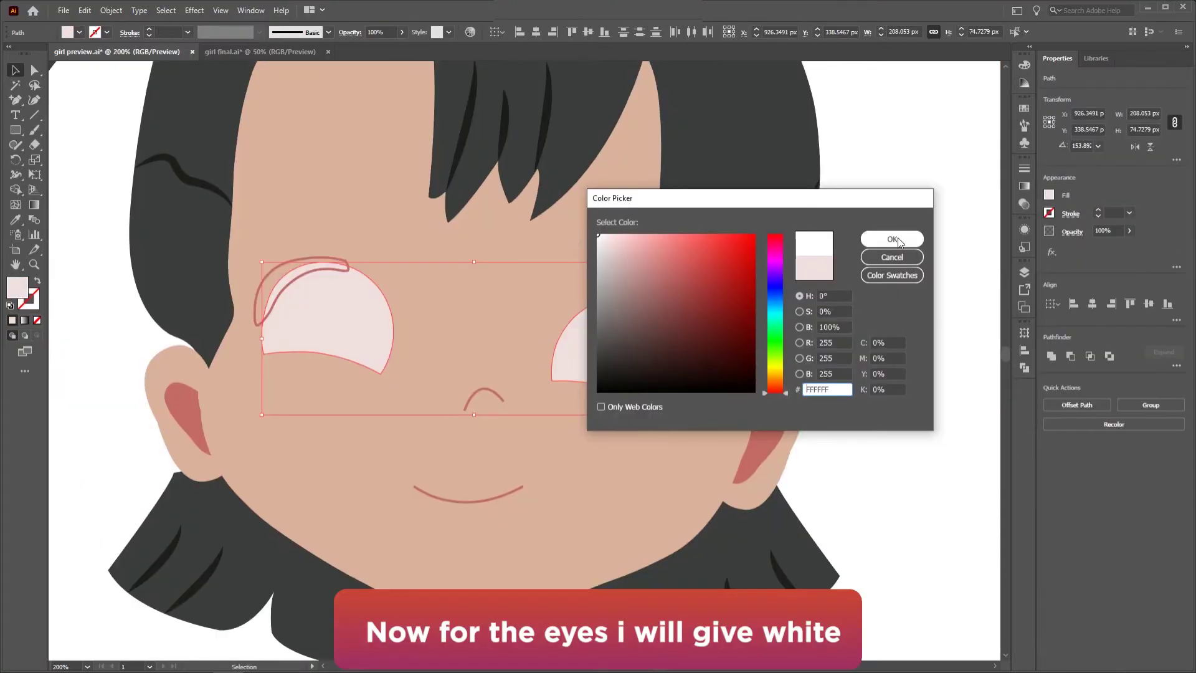
Confirm white (FFFFFF) as the eye fill and select both eyeliners.
click(893, 239)
click(889, 298)
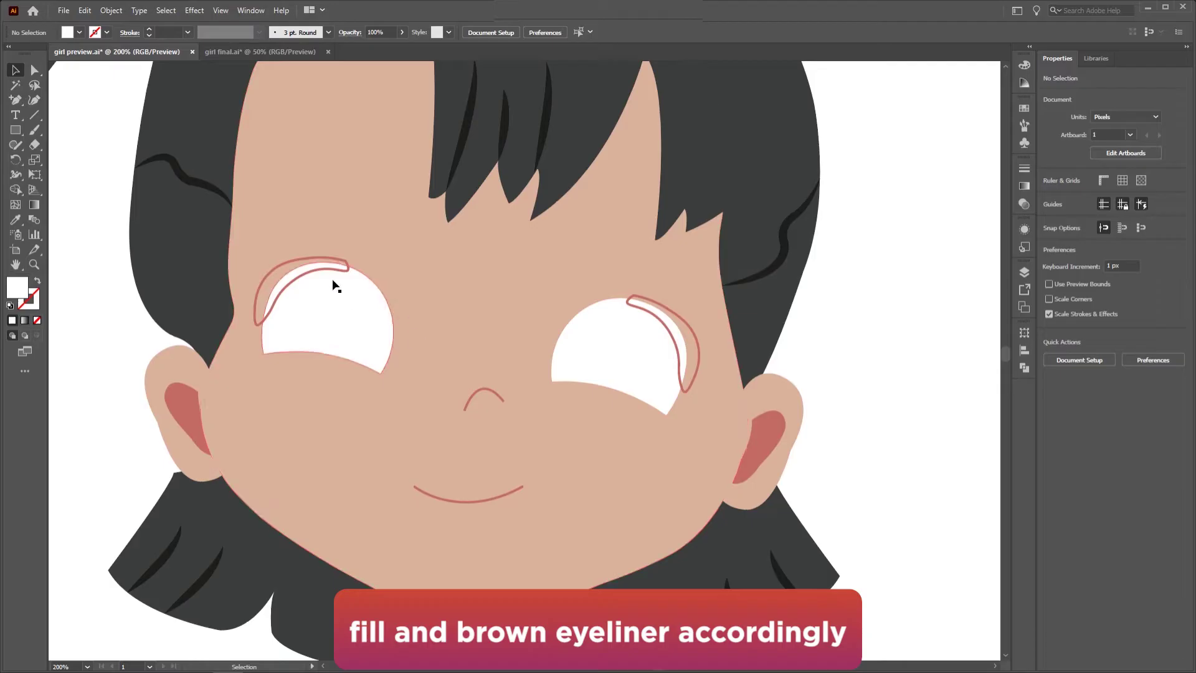
click(300, 275)
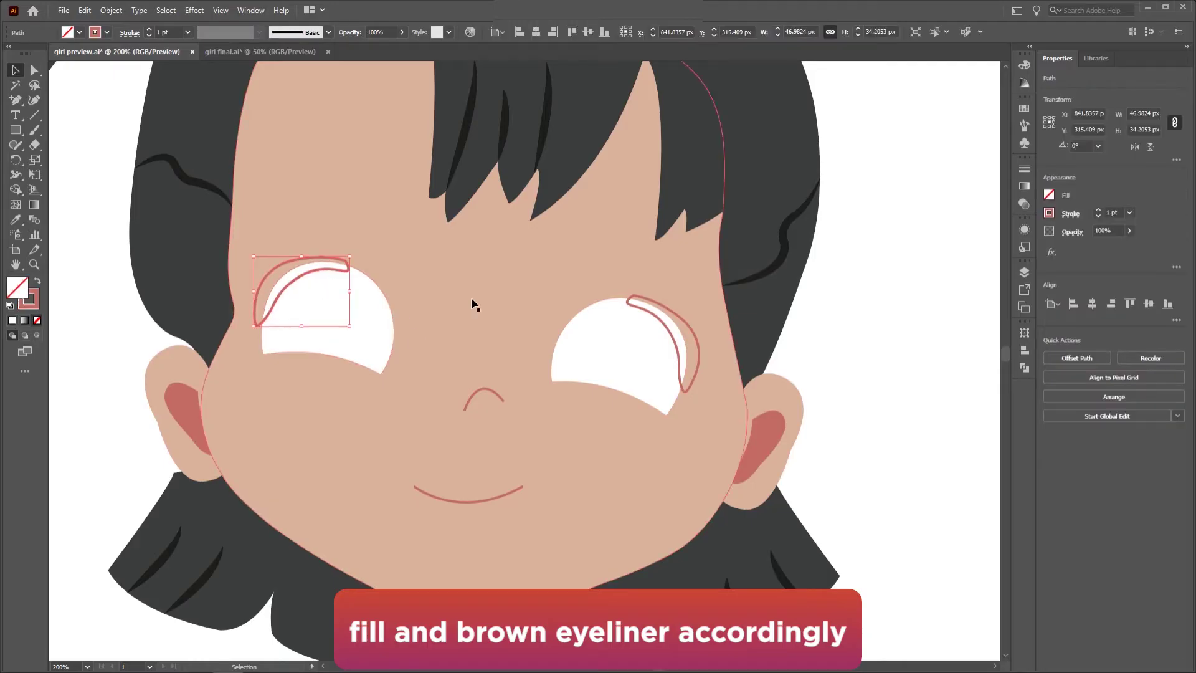
shift+click(675, 344)
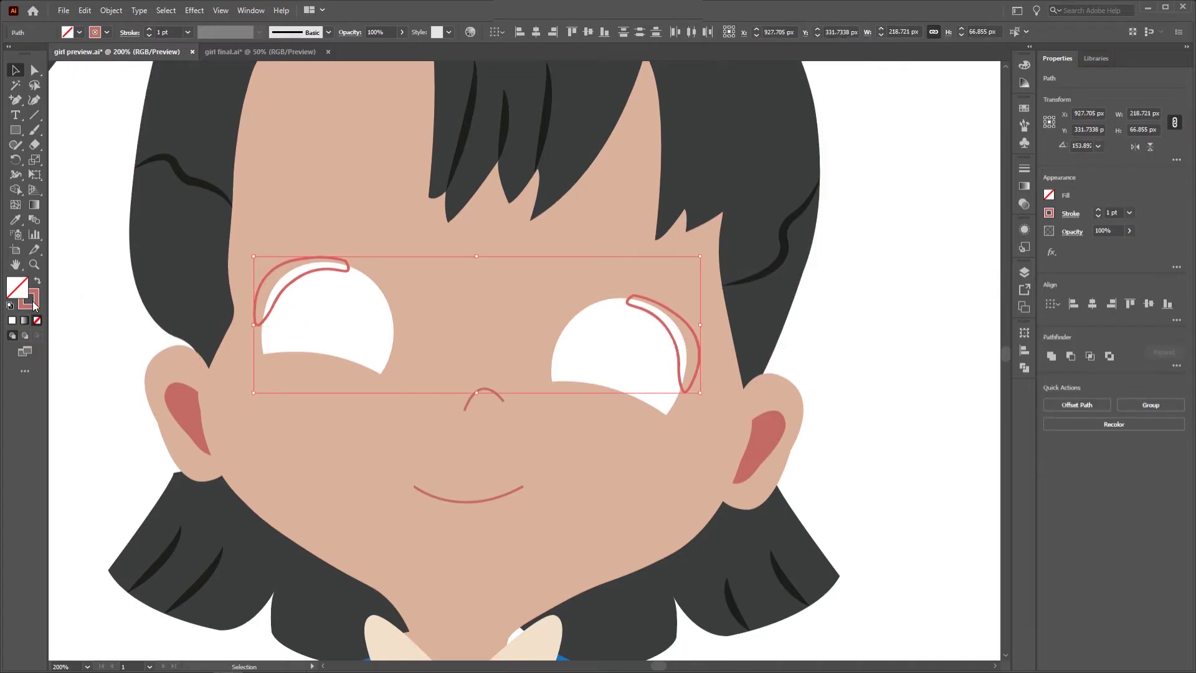
Turn both eyeliners into solid fill shapes coloured dark brown #422A17.
key(shift+x)
double_click(17, 288)
mouse_move(773, 384)
mouse_down()
mouse_move(762, 377)
mouse_move(775, 382)
mouse_up()
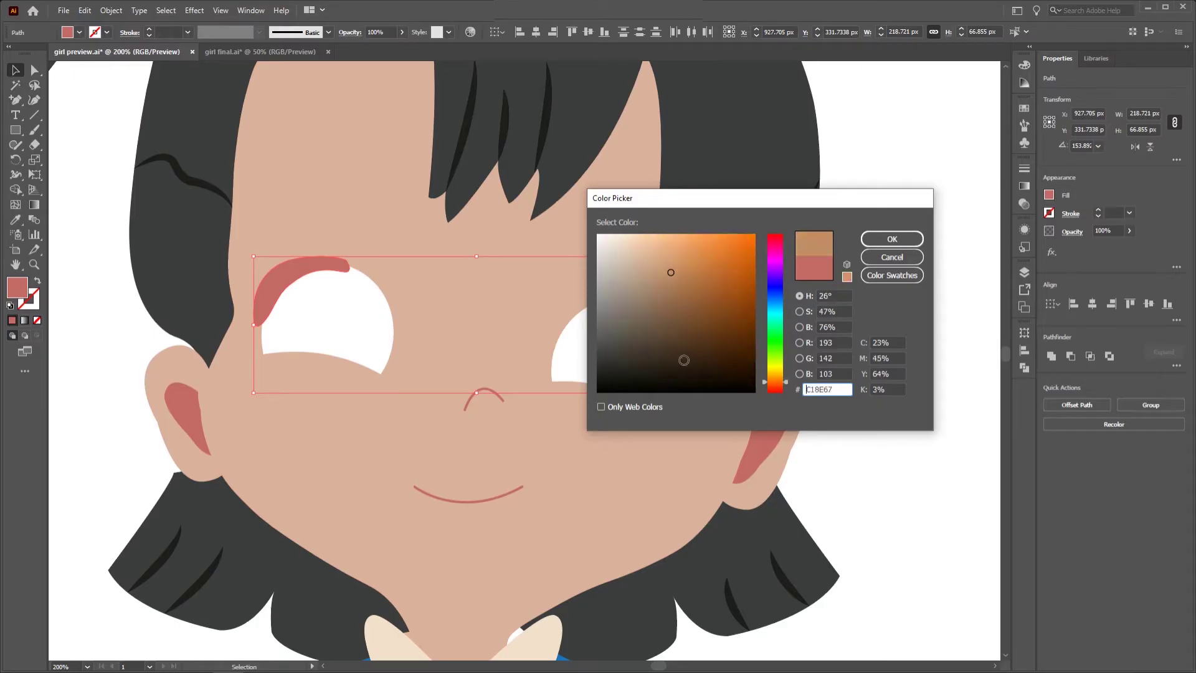
click(700, 351)
click(890, 241)
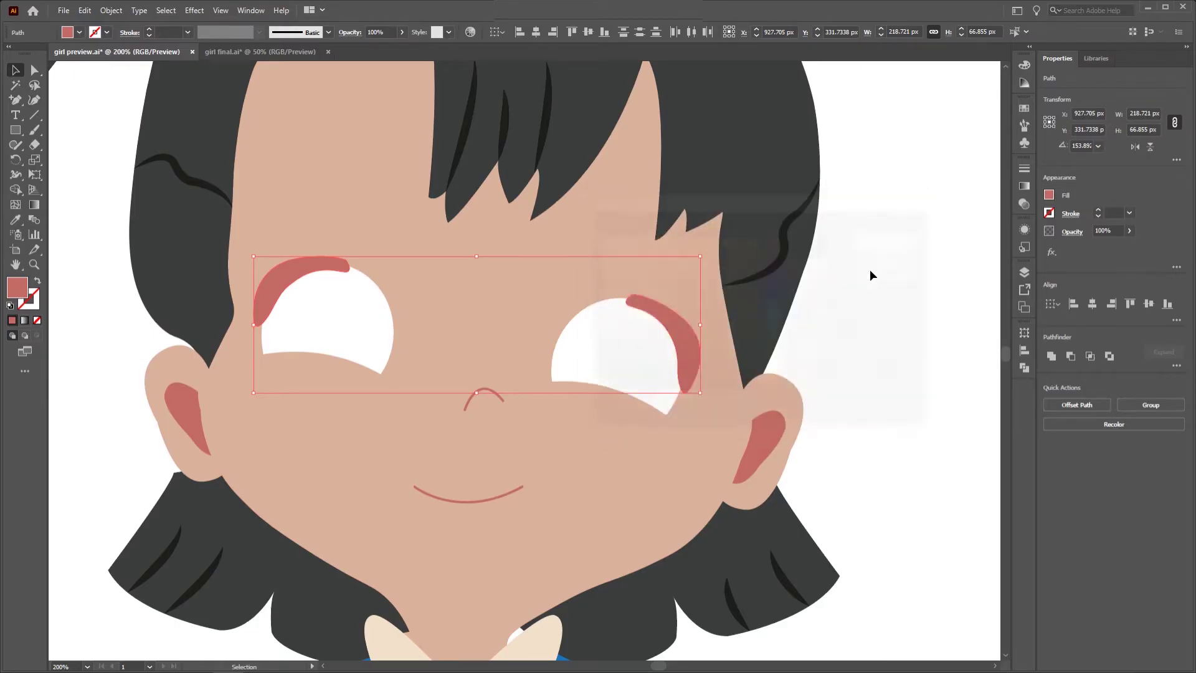
click(869, 303)
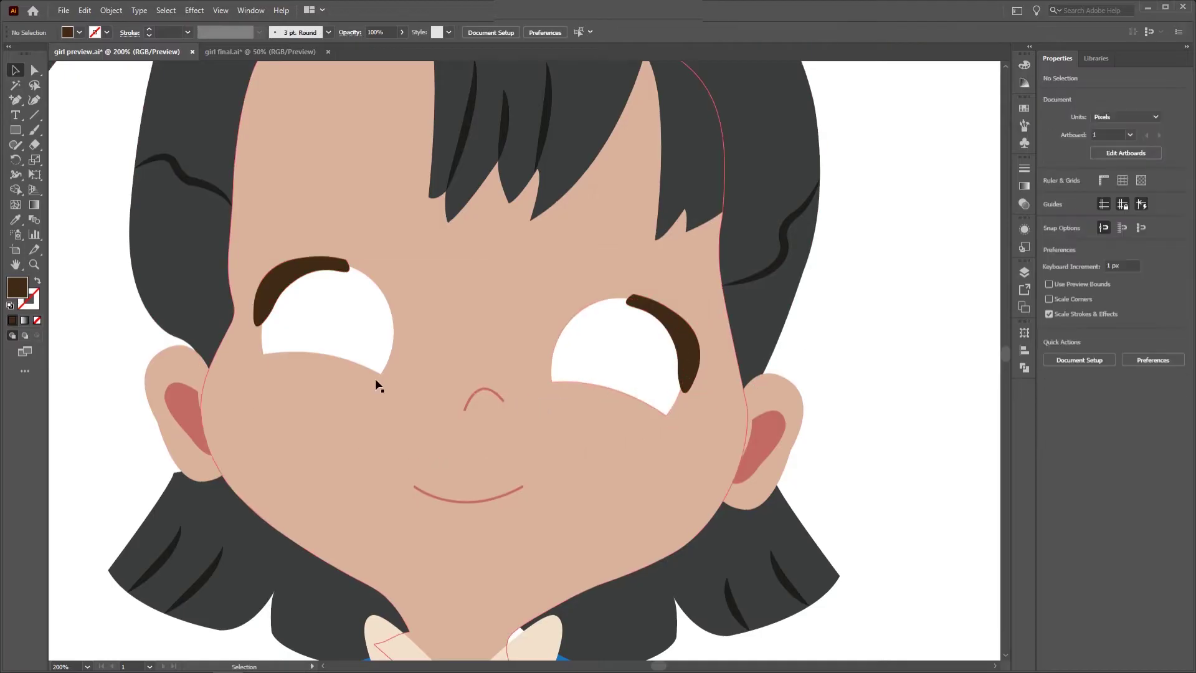
drag(22, 129, 87, 164)
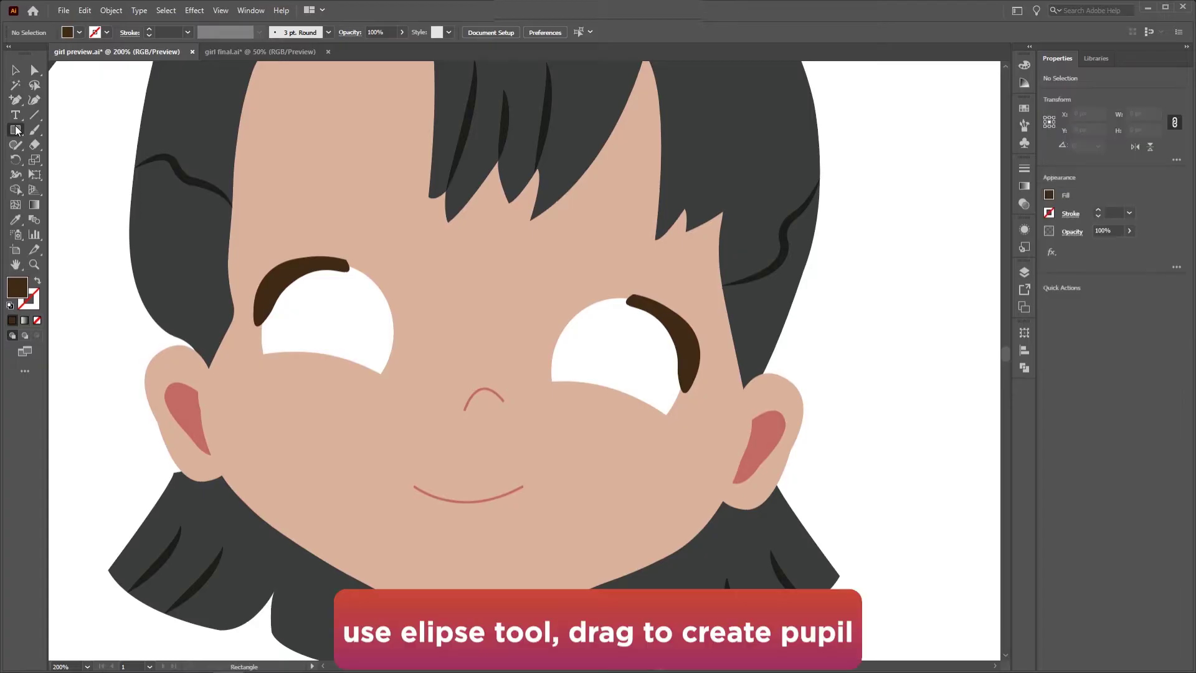
Draw a dark brown pupil circle over the left eye with the Ellipse tool.
click(86, 160)
drag(355, 335, 371, 377)
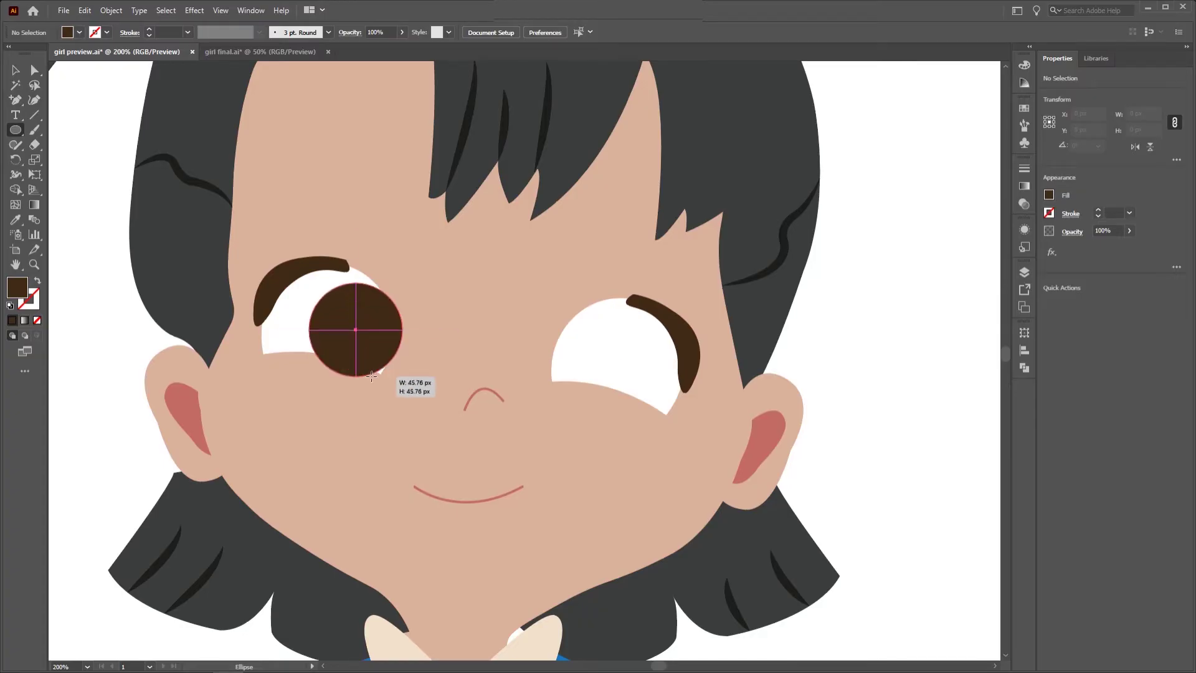
drag(371, 376, 371, 376)
click(15, 70)
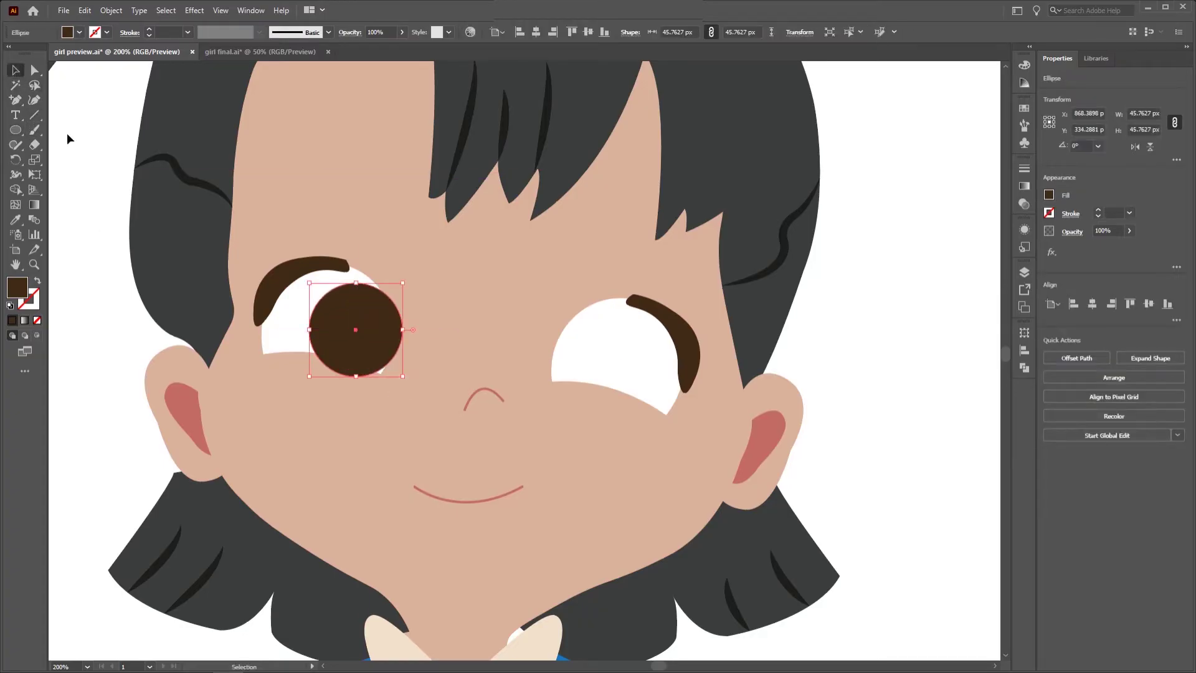
Clip the pupil inside a pasted-in-front copy of the left eye white.
click(277, 339)
click(85, 10)
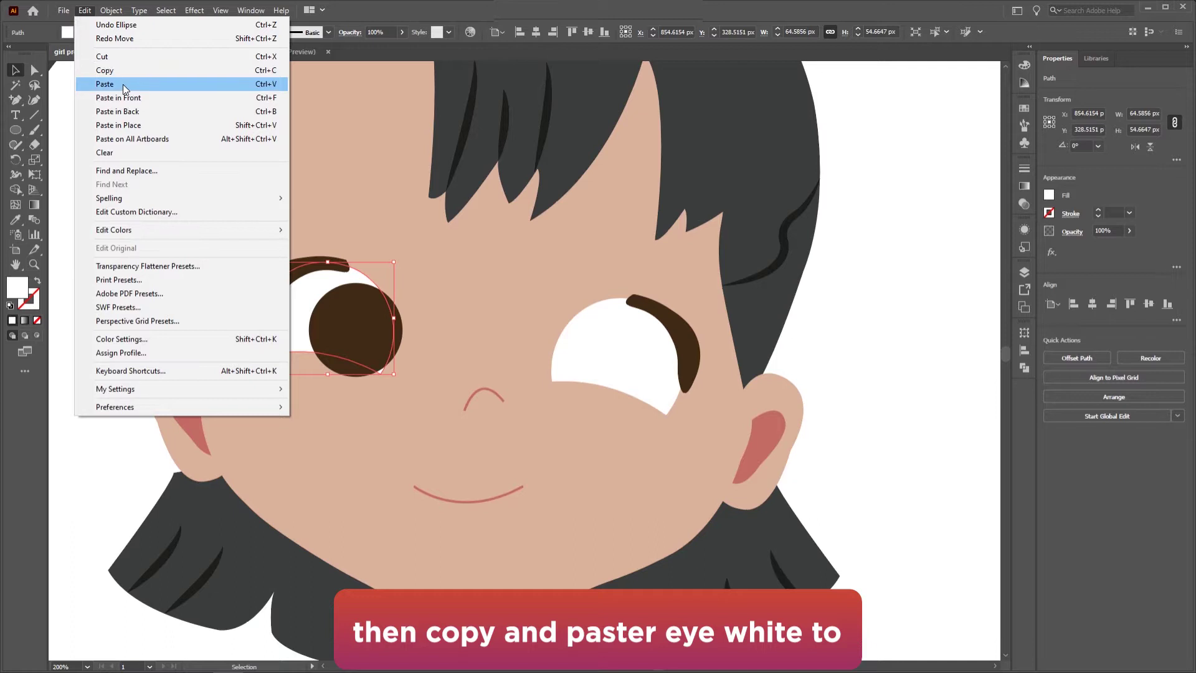
click(125, 70)
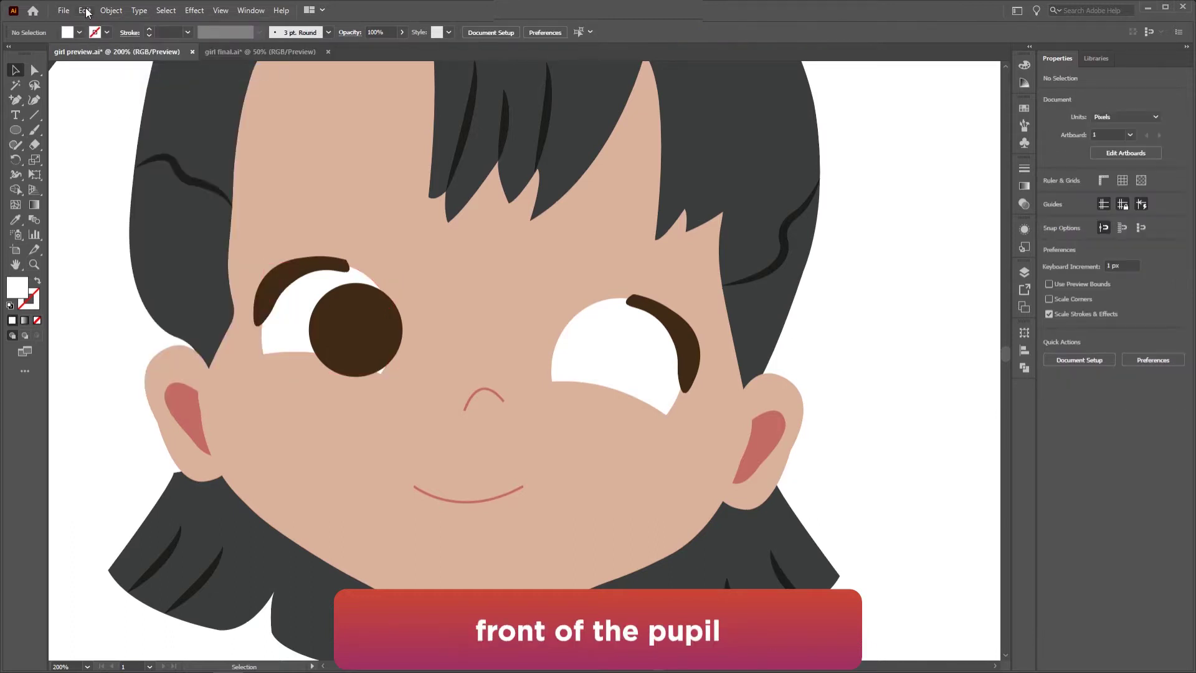
click(85, 10)
click(148, 126)
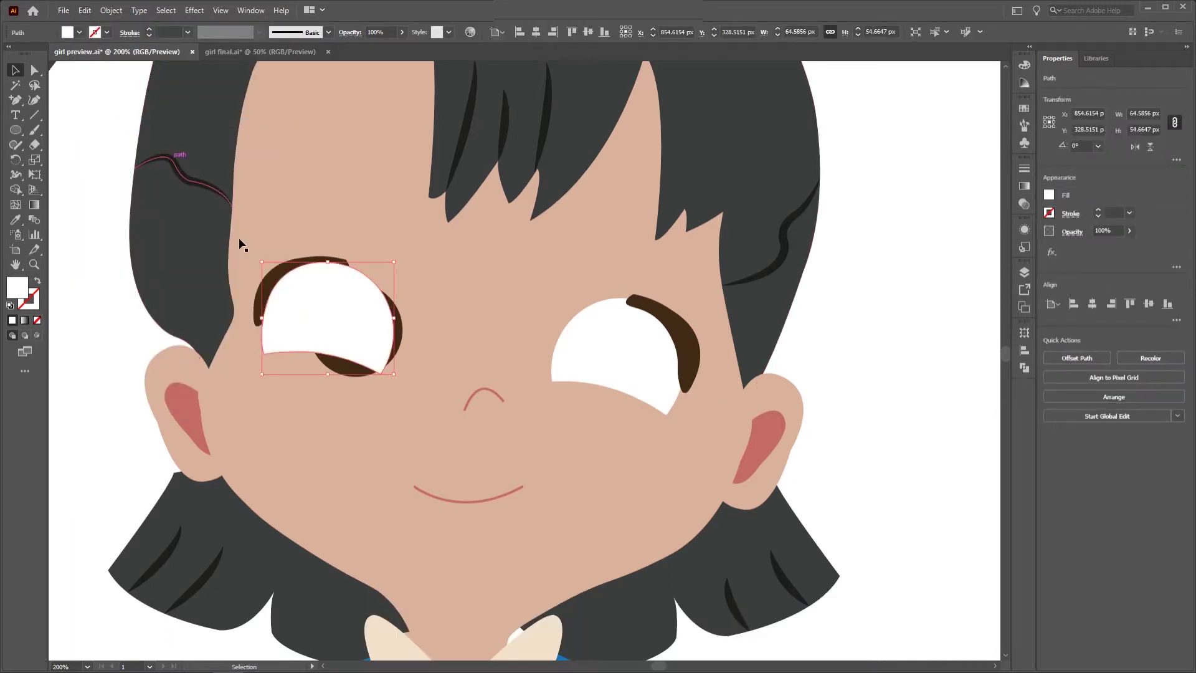
shift+click(398, 340)
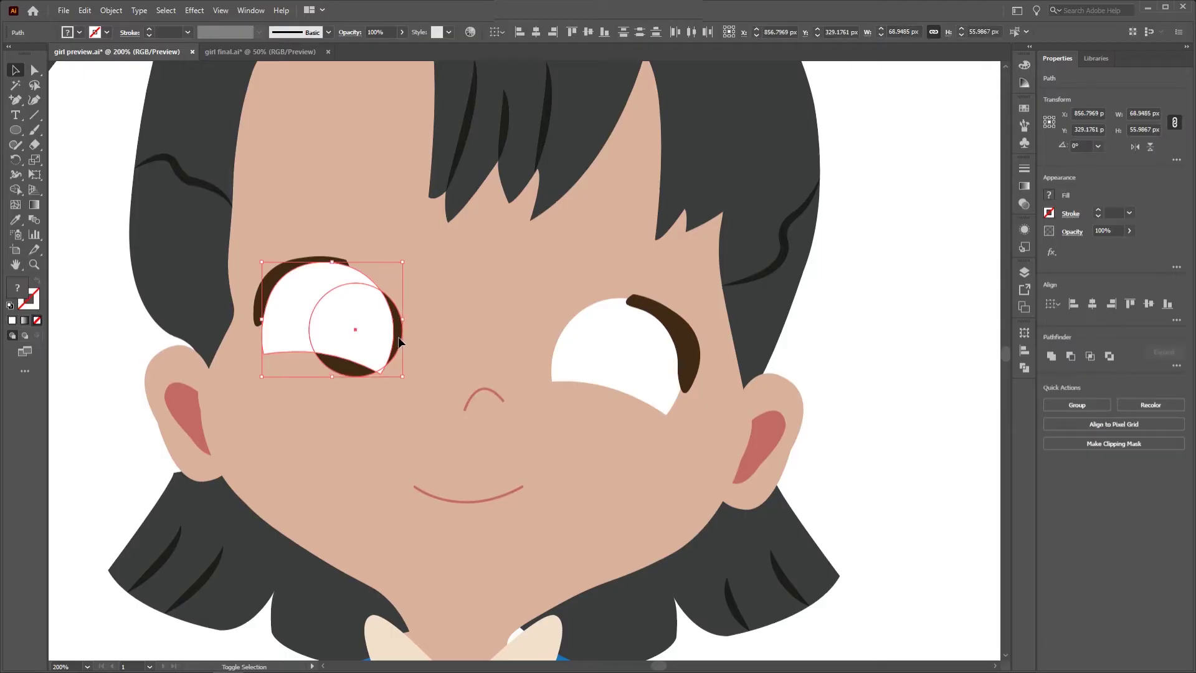
right_click(374, 336)
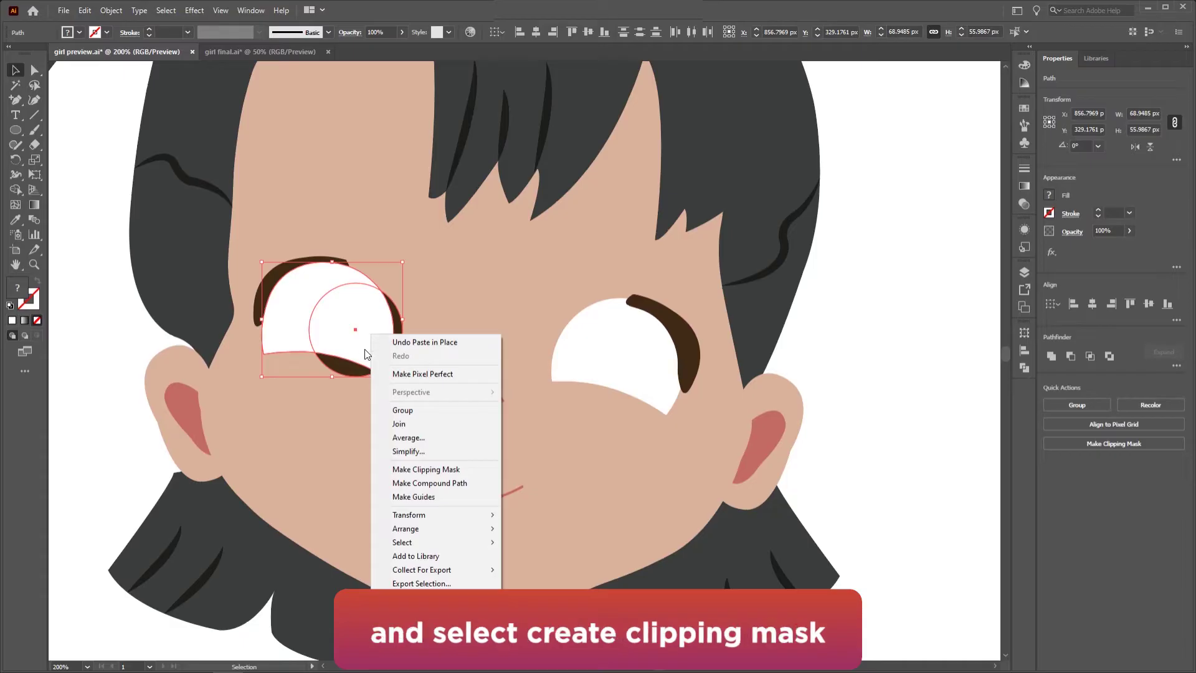
click(447, 472)
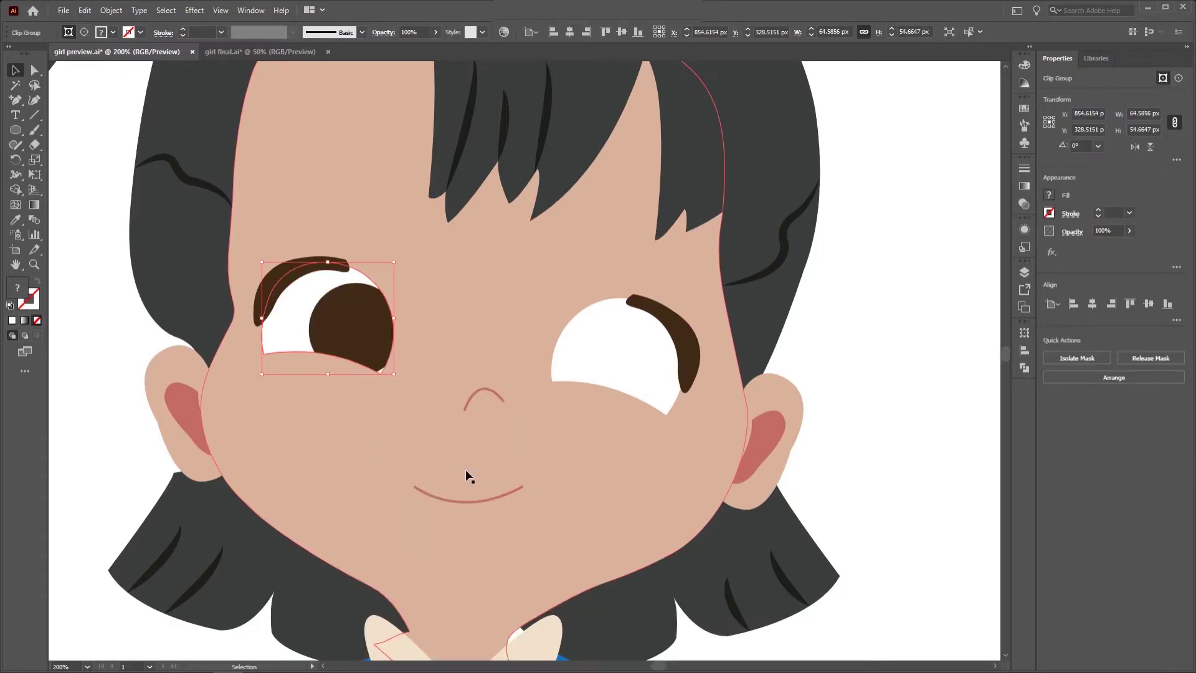
key(ctrl+z)
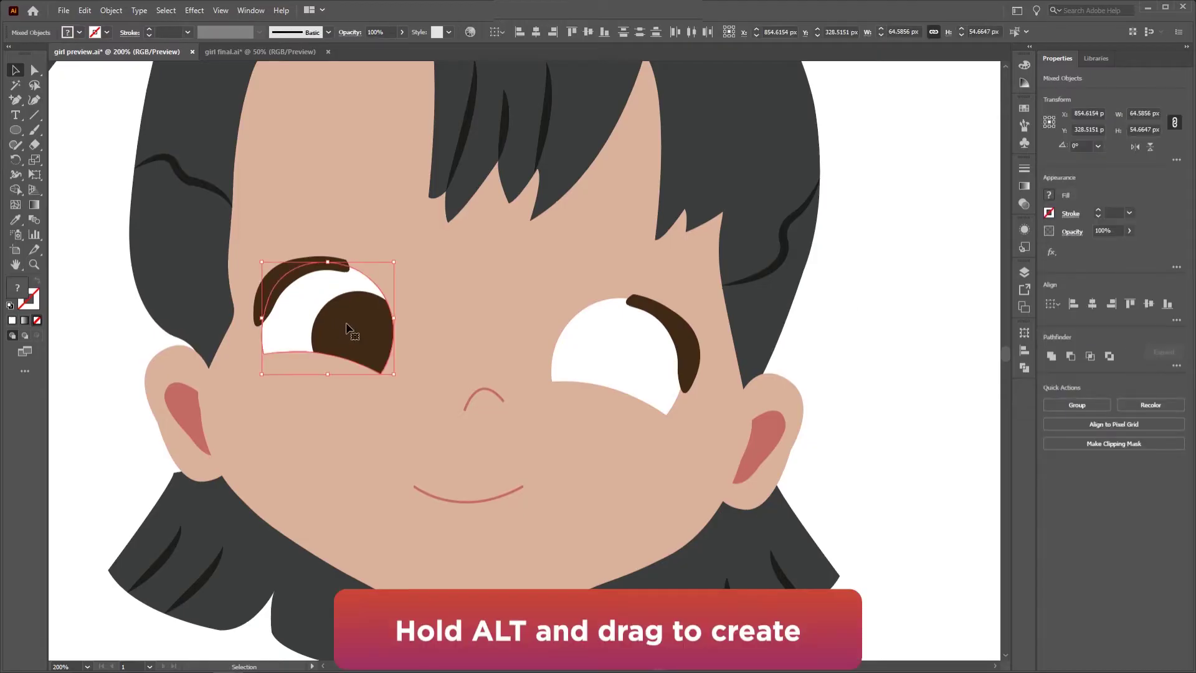
Duplicate the left eye to the right side, reflect it vertically and rotate it.
drag(349, 330, 582, 340)
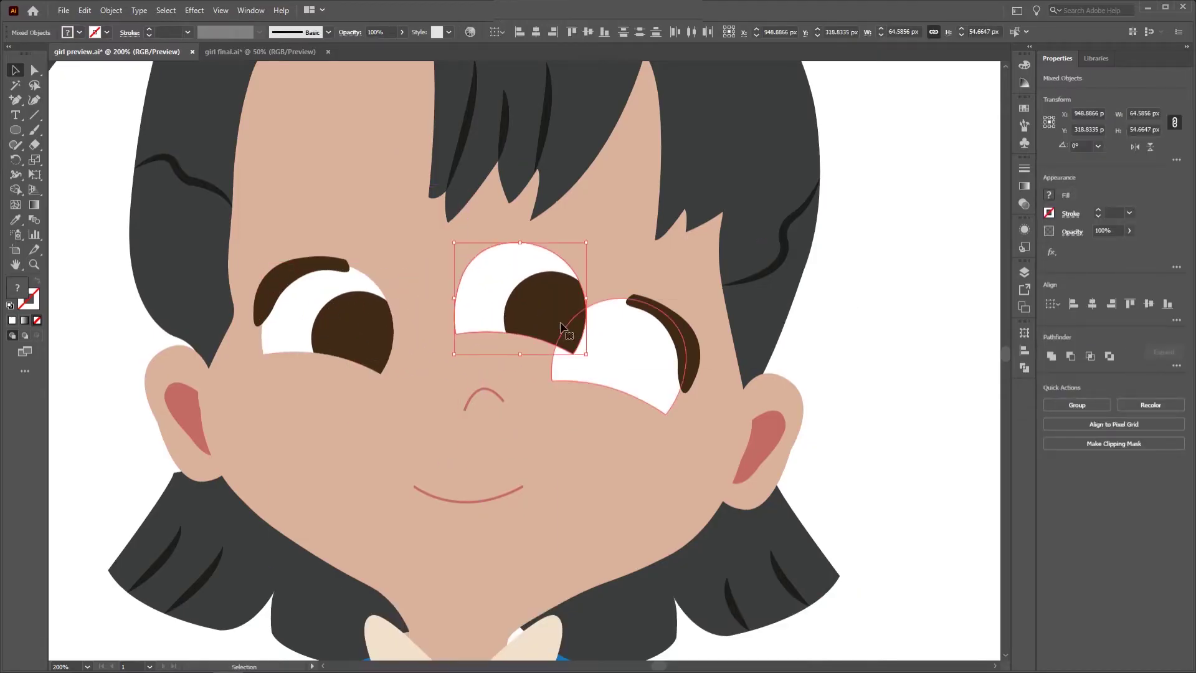
right_click(538, 308)
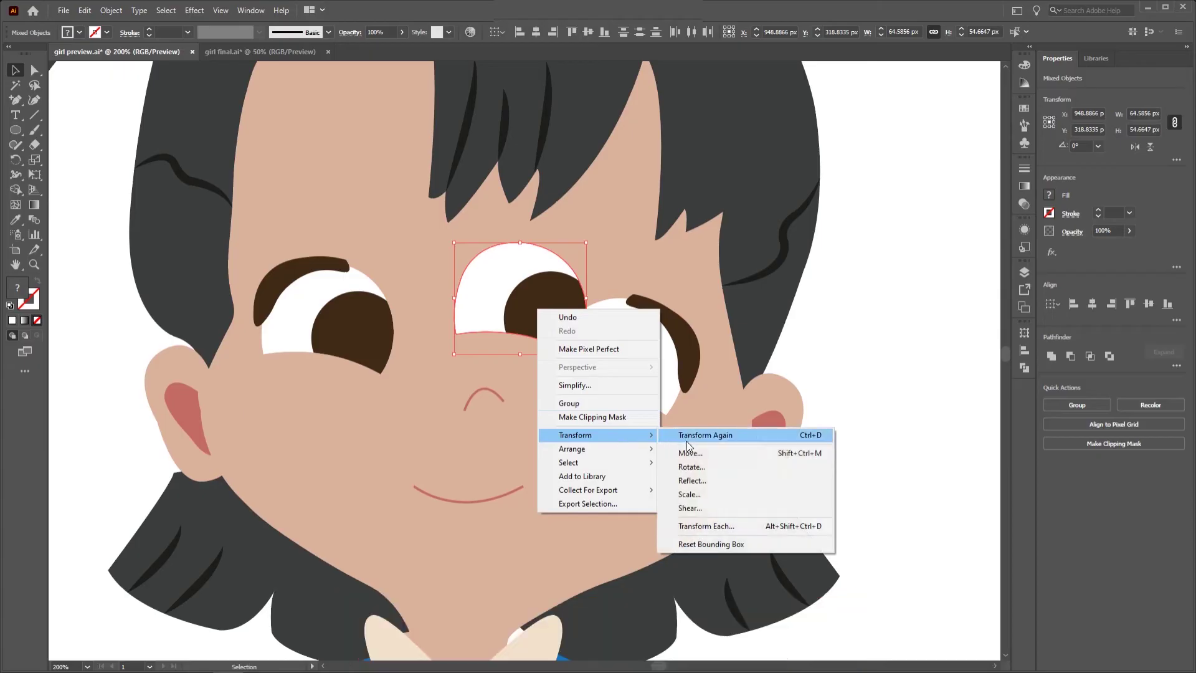
click(693, 480)
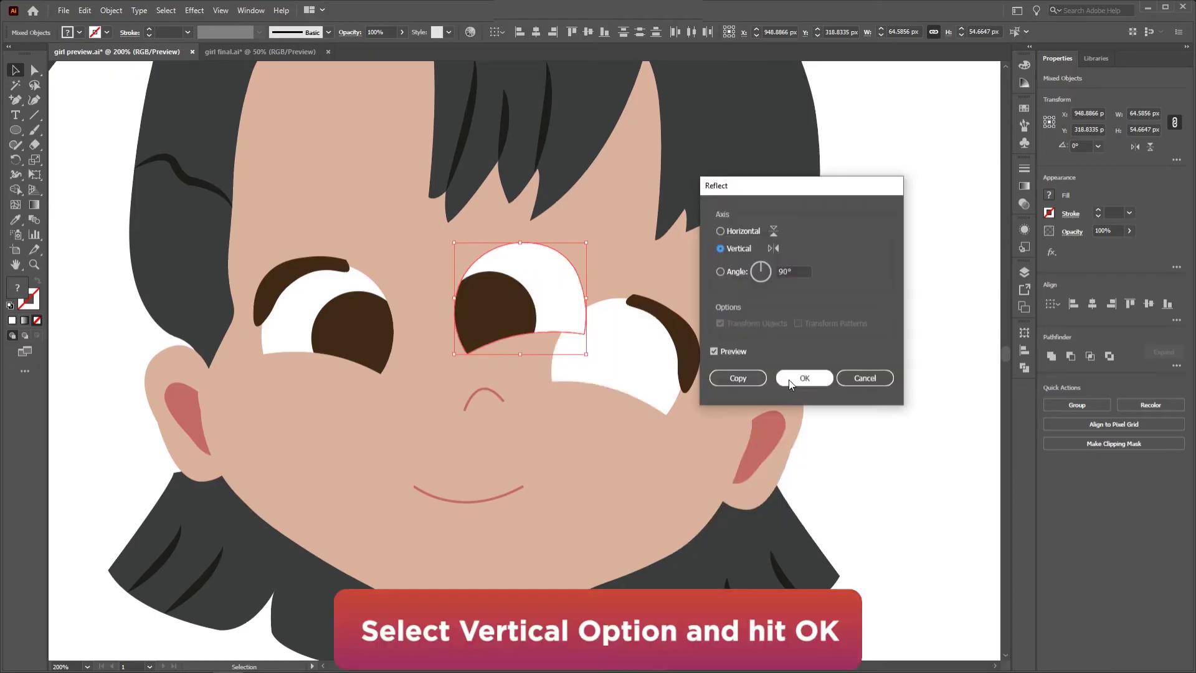
click(790, 382)
drag(592, 355, 571, 423)
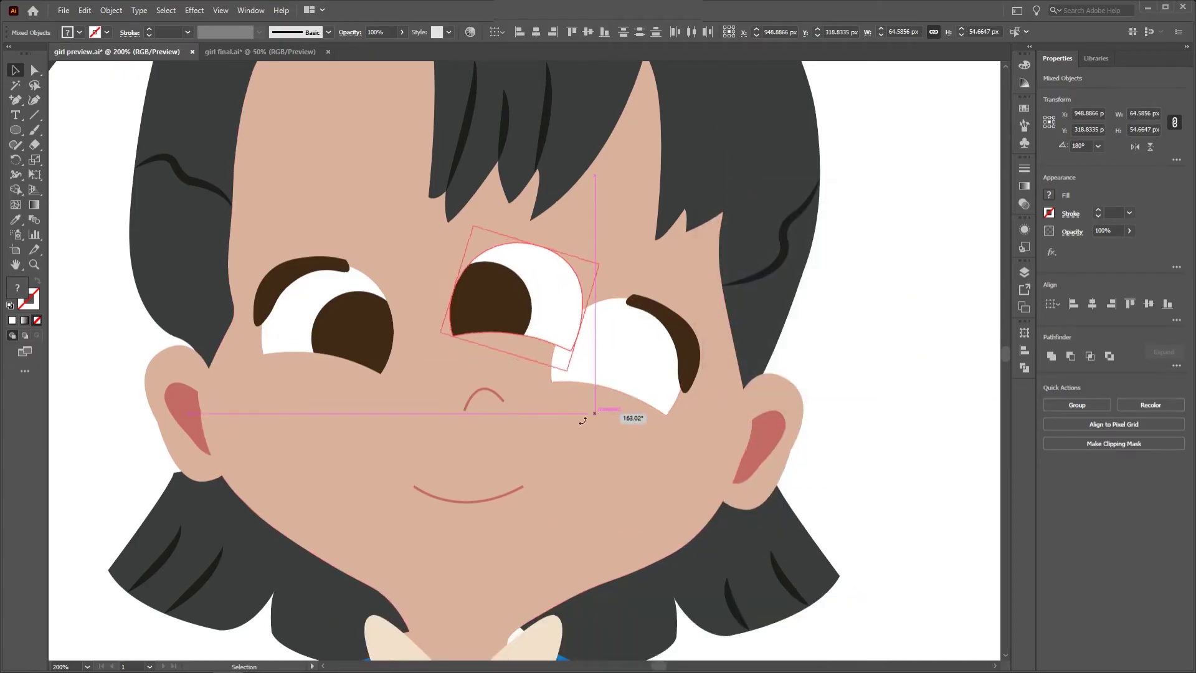
Position the mirrored eye white and pupil beneath the right eye's lash arc.
mouse_move(547, 308)
mouse_down()
mouse_move(654, 368)
mouse_move(616, 476)
mouse_up()
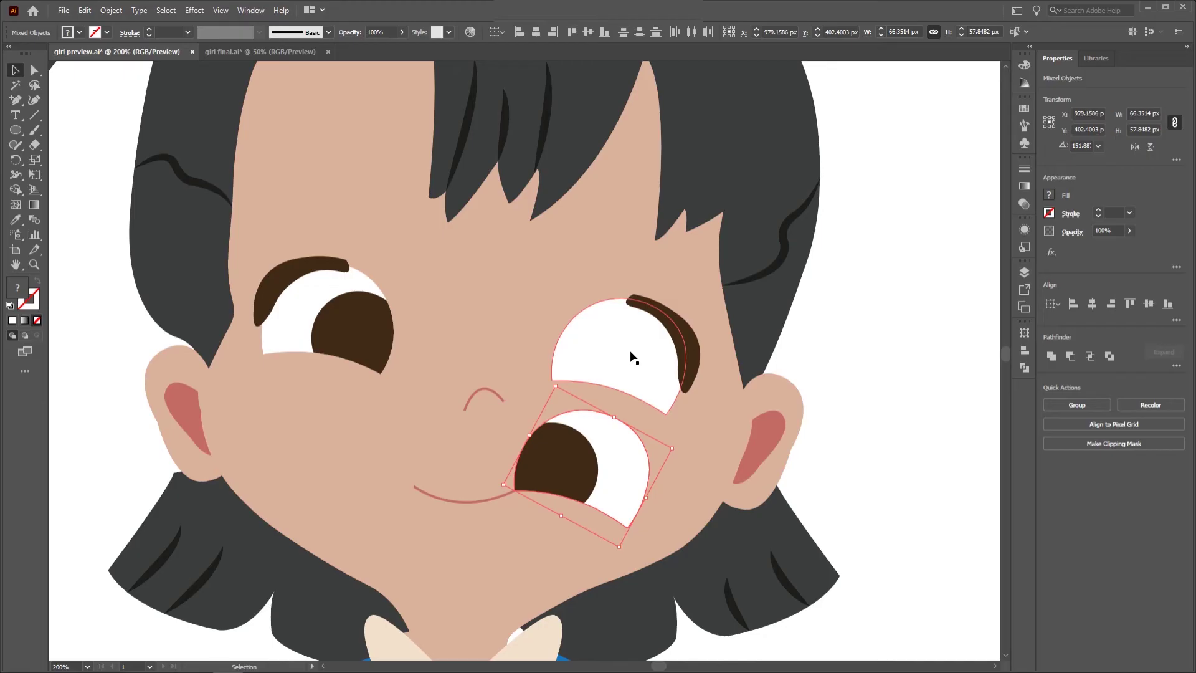
mouse_move(610, 447)
mouse_down()
mouse_move(639, 366)
mouse_move(579, 450)
mouse_move(617, 368)
mouse_up()
shift+click(578, 450)
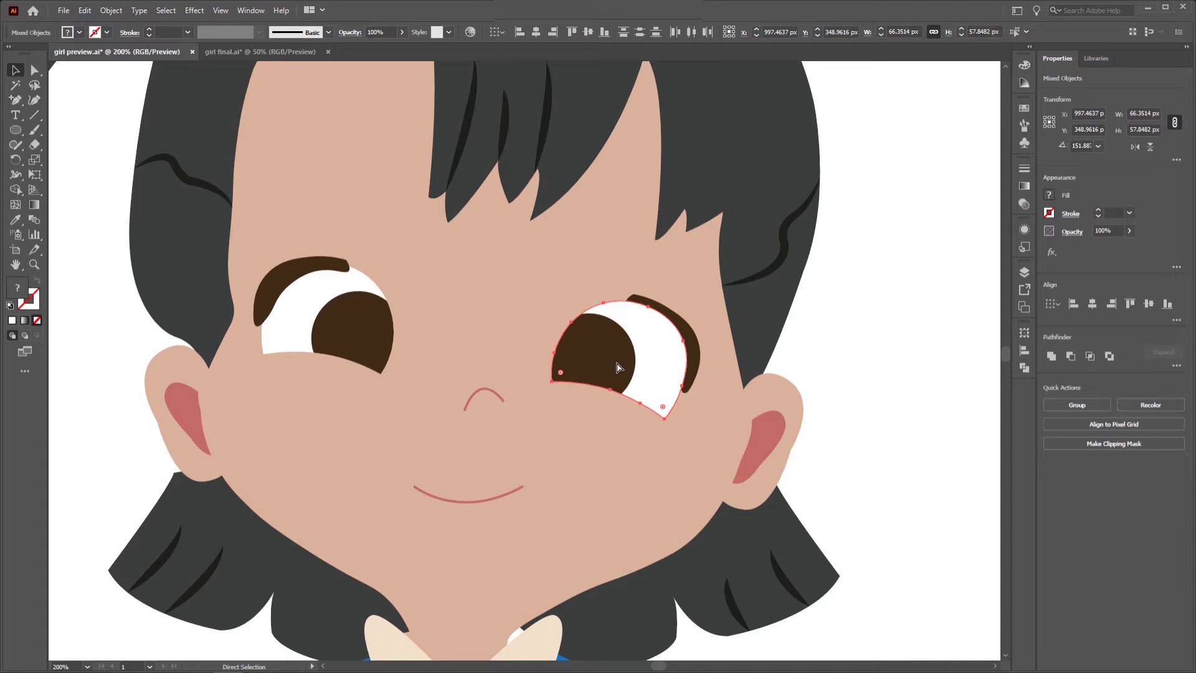
drag(617, 368, 625, 372)
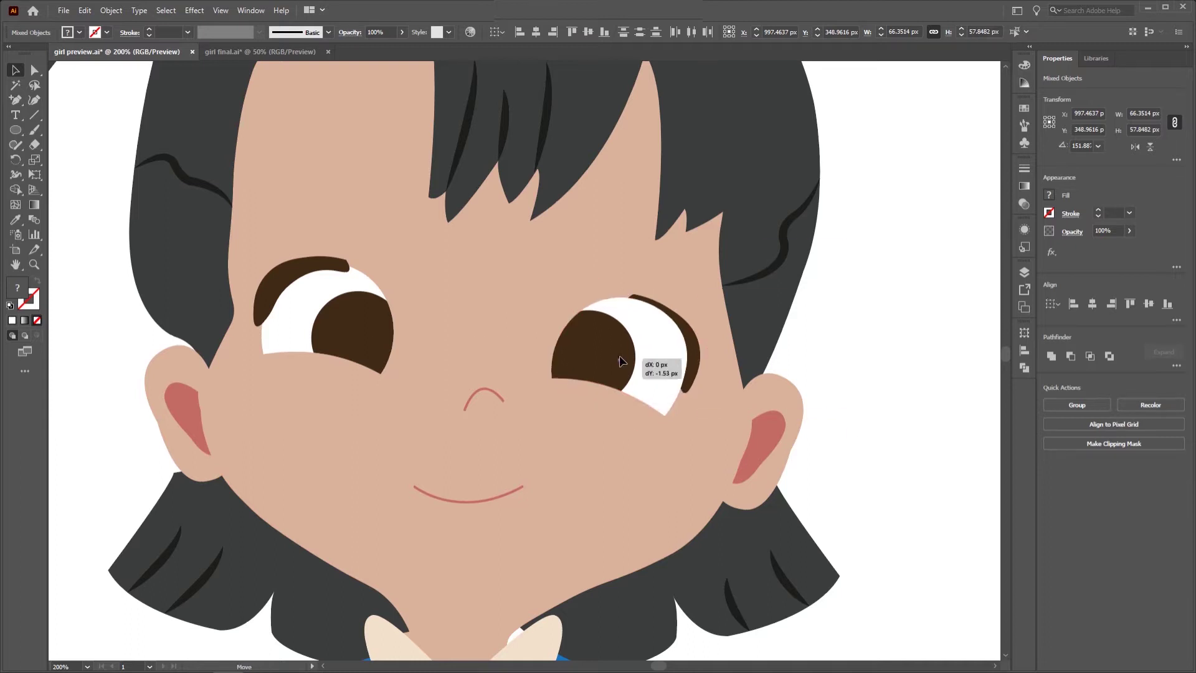
drag(625, 372, 629, 372)
click(914, 312)
ctrl+click(678, 321)
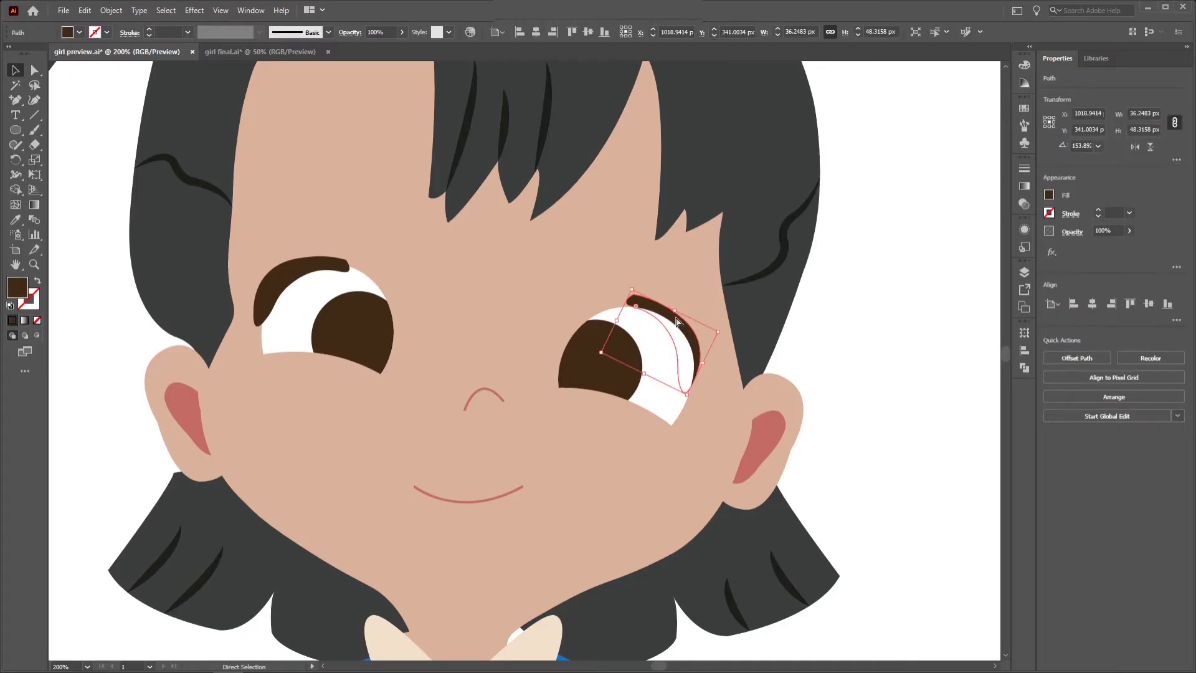
click(894, 297)
Draw an unfilled curved line tracing the top of the left eye.
key(z)
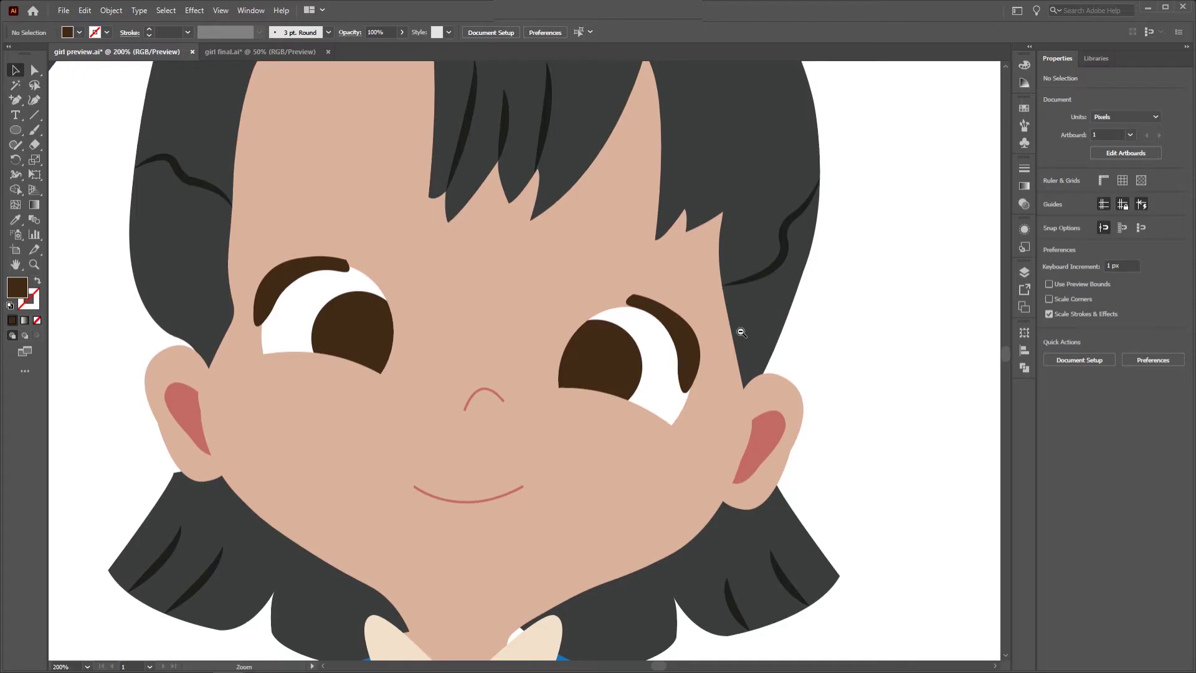
alt+click(506, 366)
alt+click(481, 397)
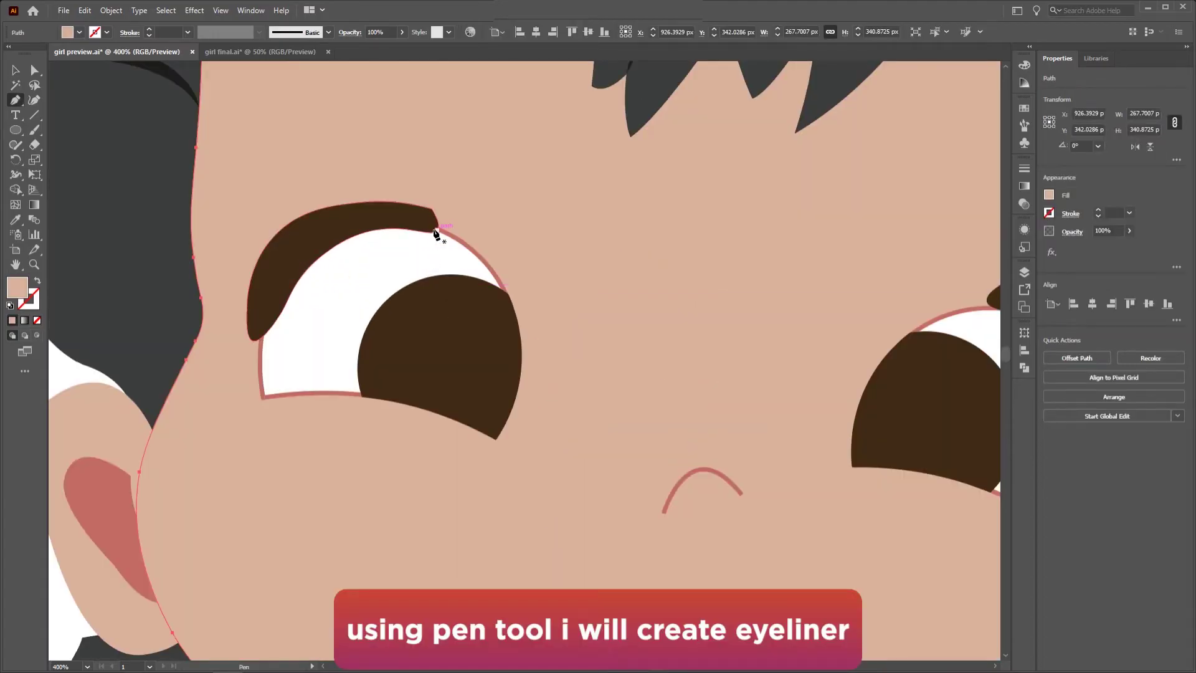
click(435, 233)
mouse_move(496, 440)
mouse_down()
mouse_move(414, 590)
mouse_move(444, 464)
mouse_up()
key(shift+x)
drag(449, 423, 374, 227)
Set the eye line's stroke colour to dark brown 3A2319.
key(i)
click(216, 274)
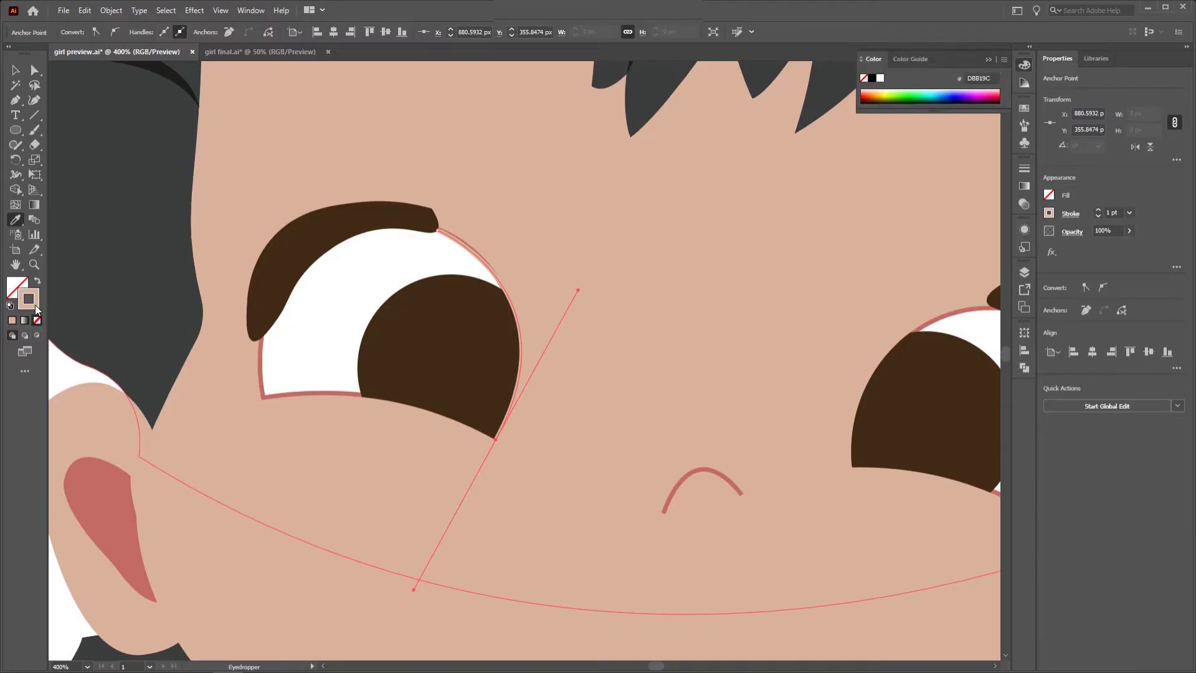
double_click(28, 300)
click(688, 355)
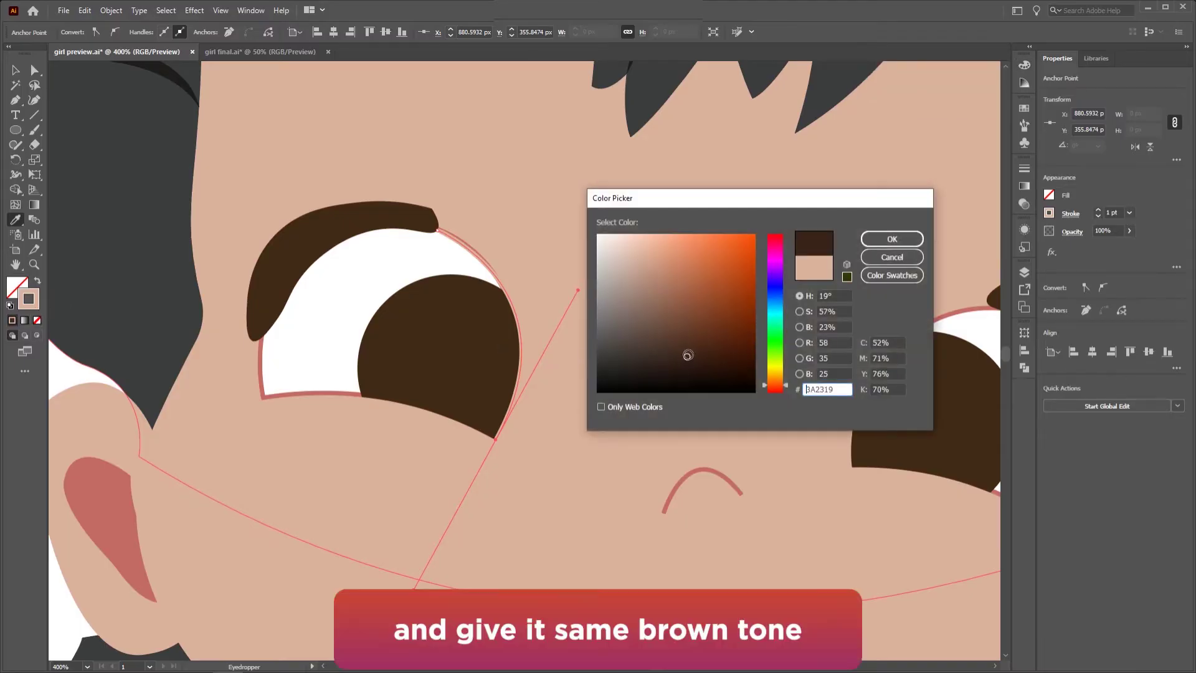
click(876, 240)
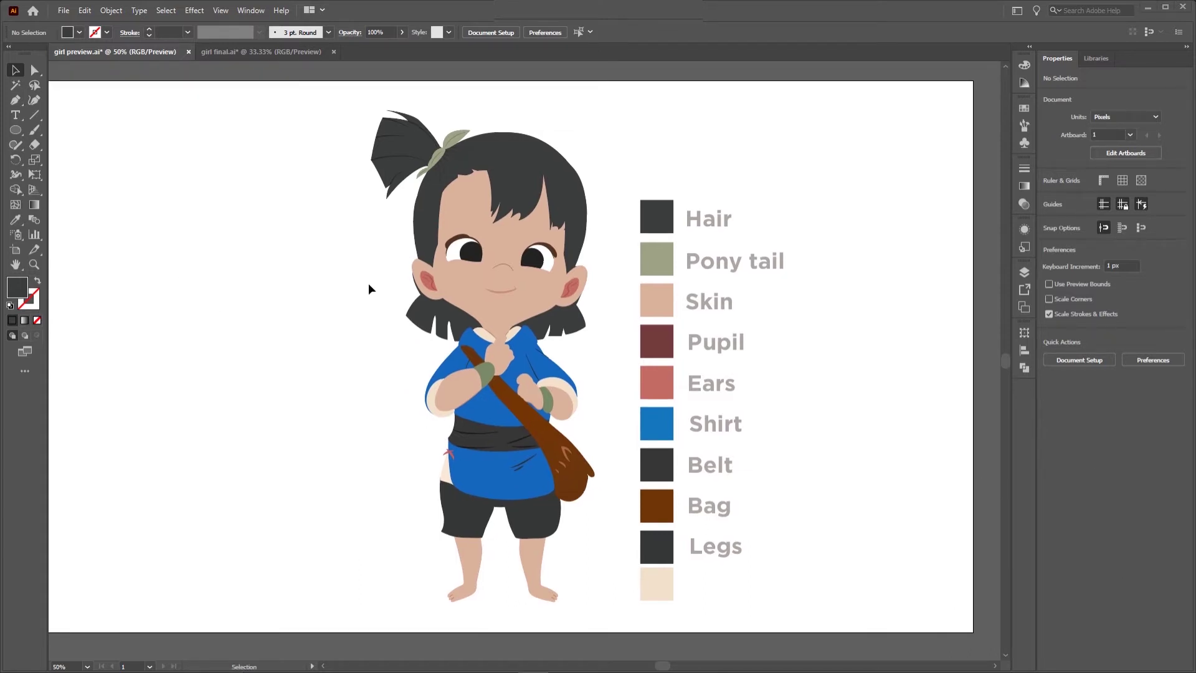
Give the face shape a radial gradient enlarged to span the head.
click(461, 284)
click(37, 207)
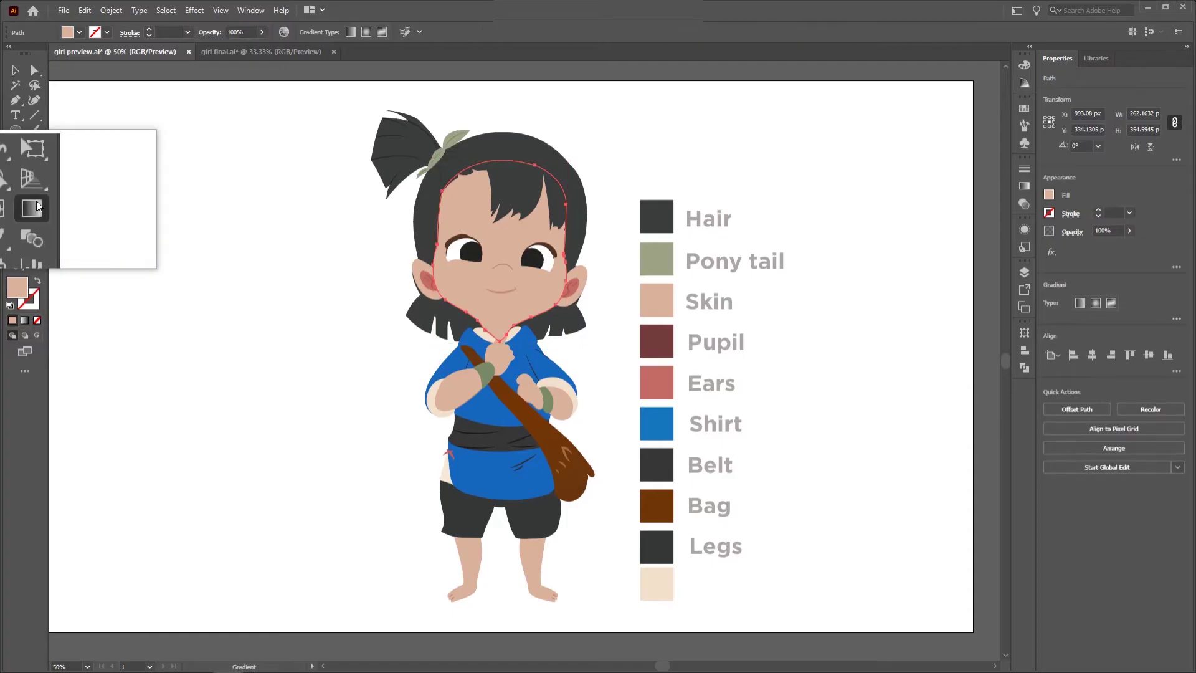
click(1095, 306)
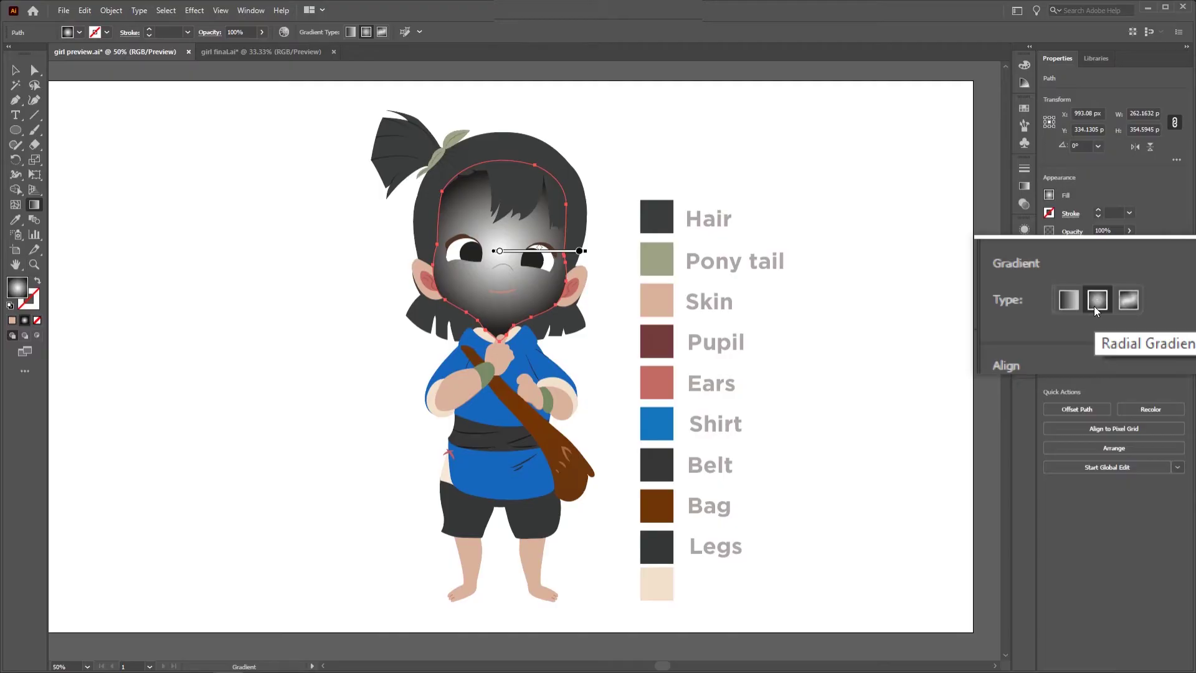
mouse_move(498, 240)
mouse_down()
mouse_move(635, 241)
mouse_move(624, 242)
mouse_up()
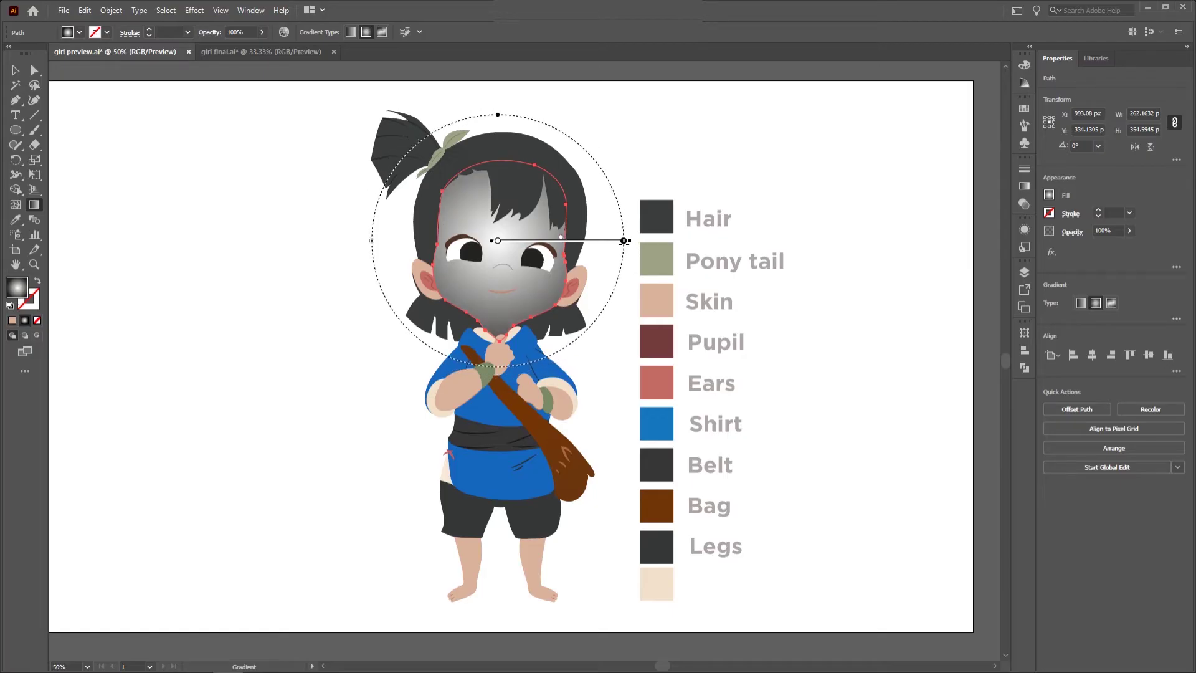
Set both gradient stops to the Skin swatch, then change the right stop to peach E89C7C.
double_click(497, 241)
click(340, 329)
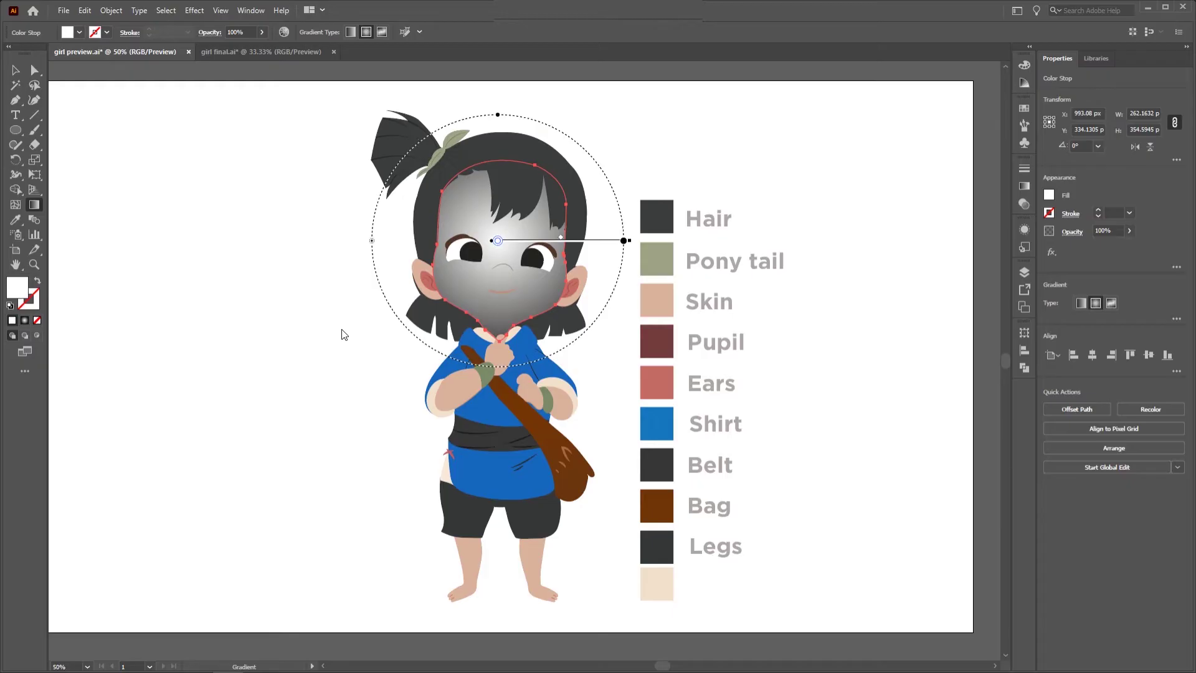
click(662, 300)
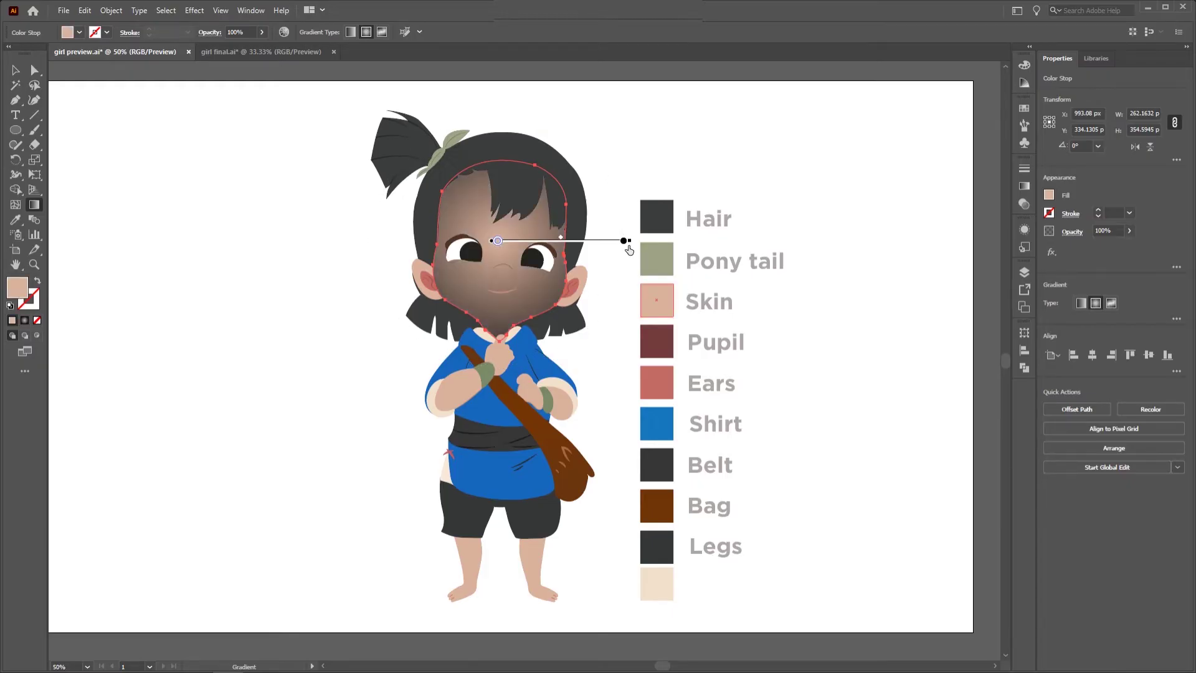
double_click(623, 242)
click(465, 325)
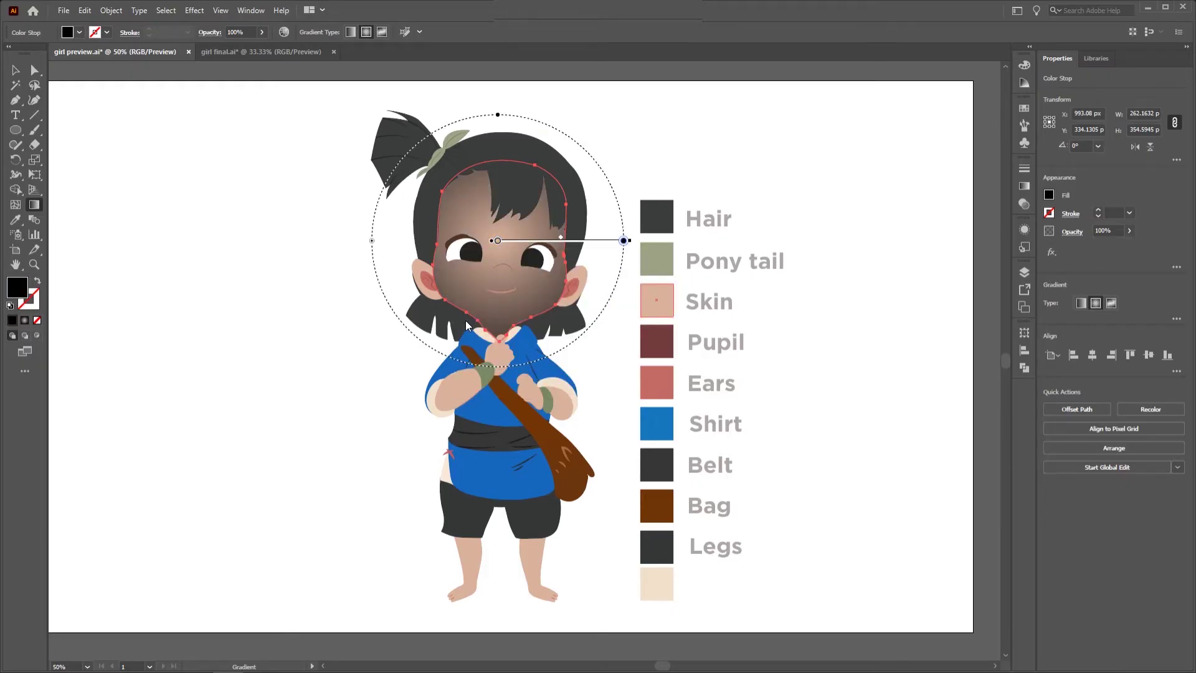
click(654, 293)
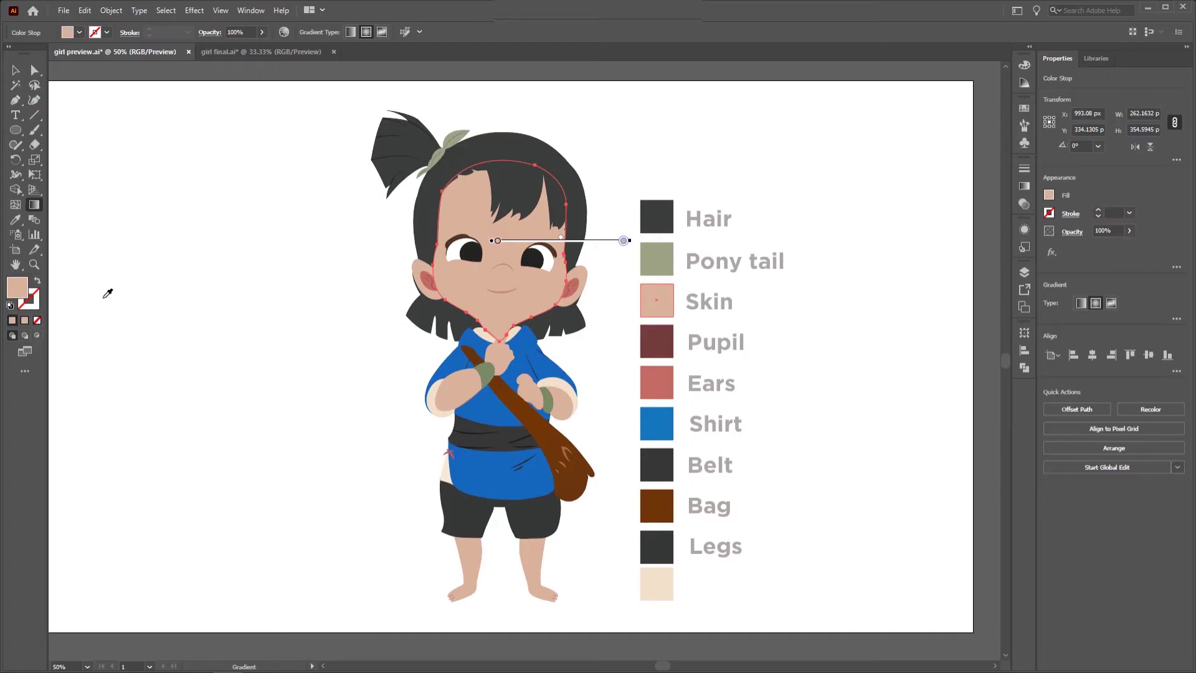
double_click(18, 293)
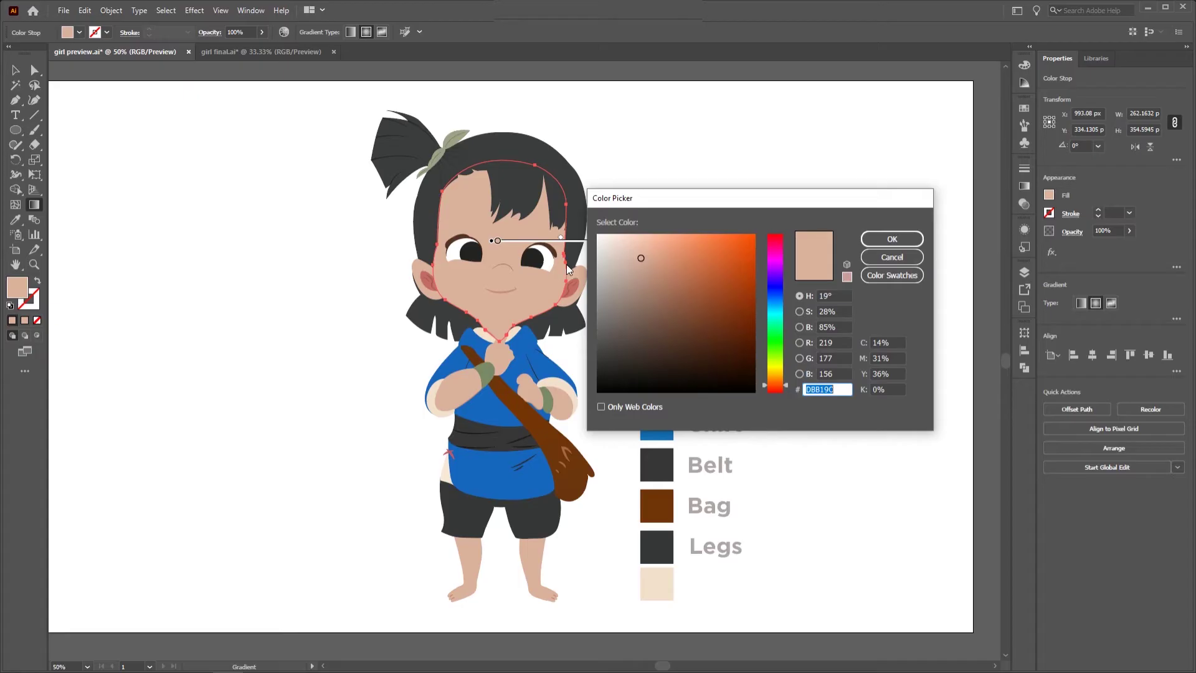
click(672, 248)
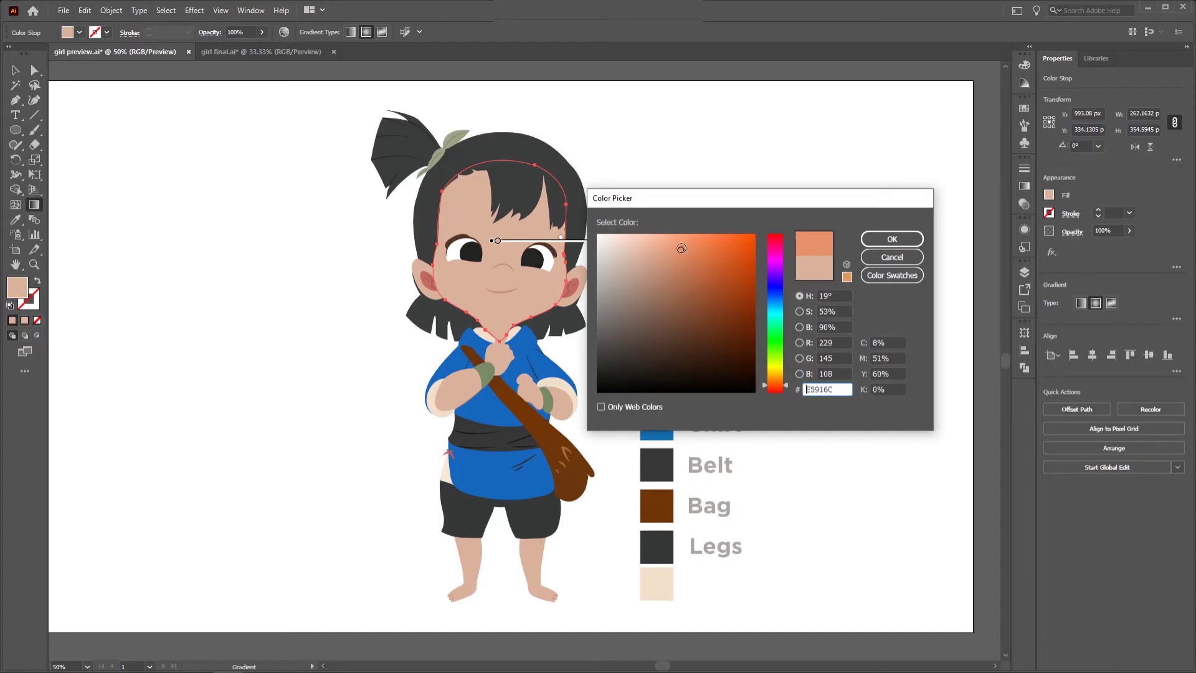
click(916, 239)
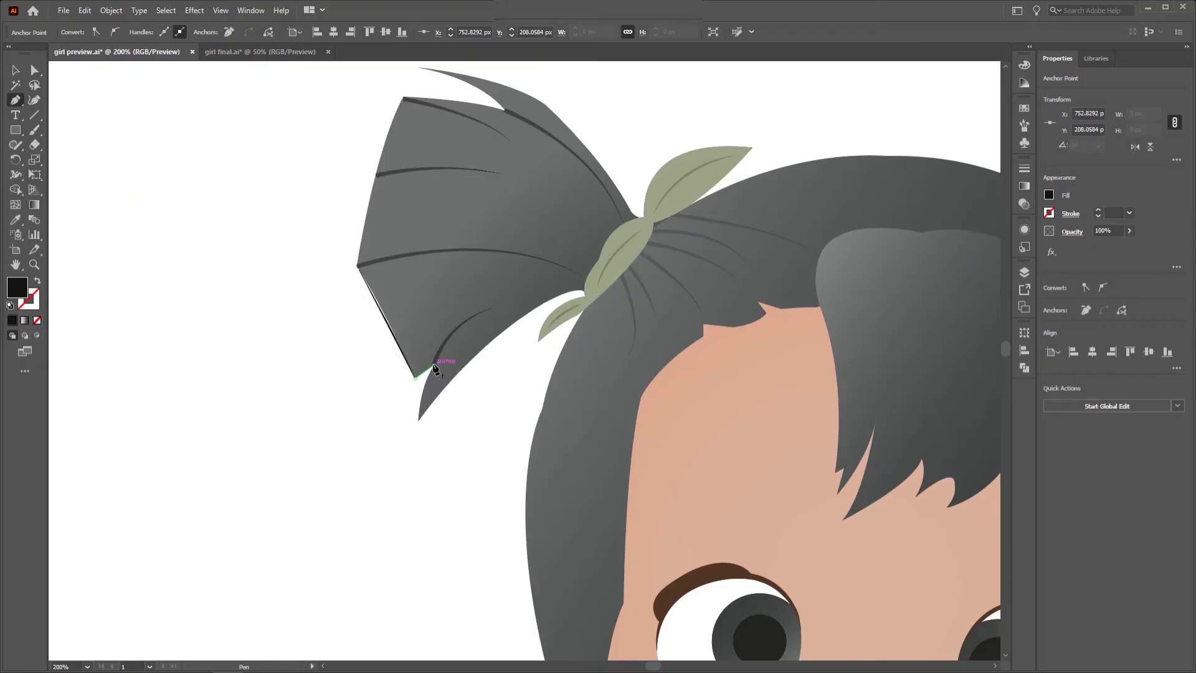
Finish drawing the curved shadow shape under the ponytail and close it.
click(435, 366)
drag(419, 417, 421, 440)
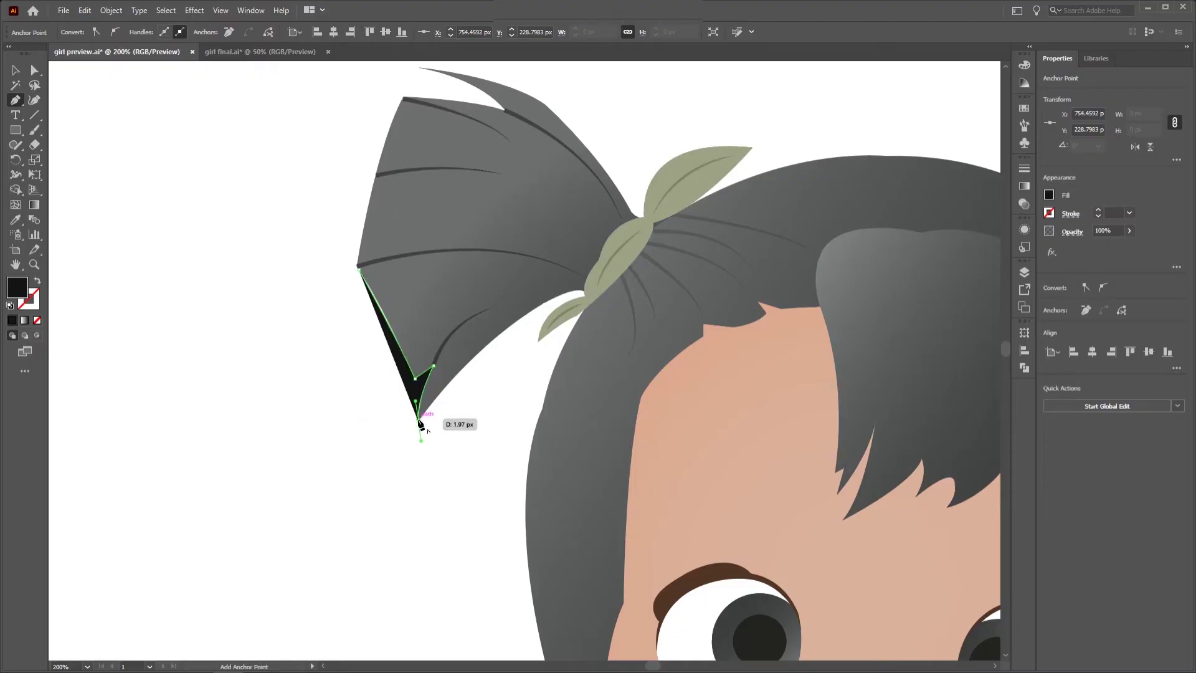
click(493, 338)
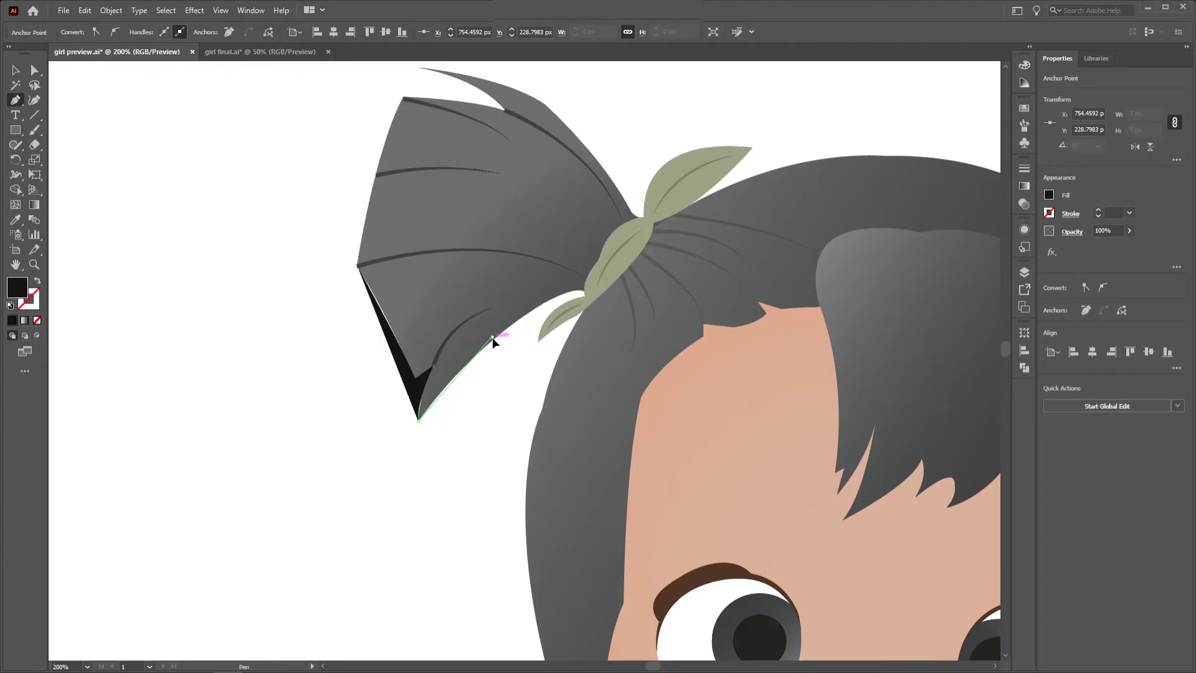
drag(494, 337, 503, 340)
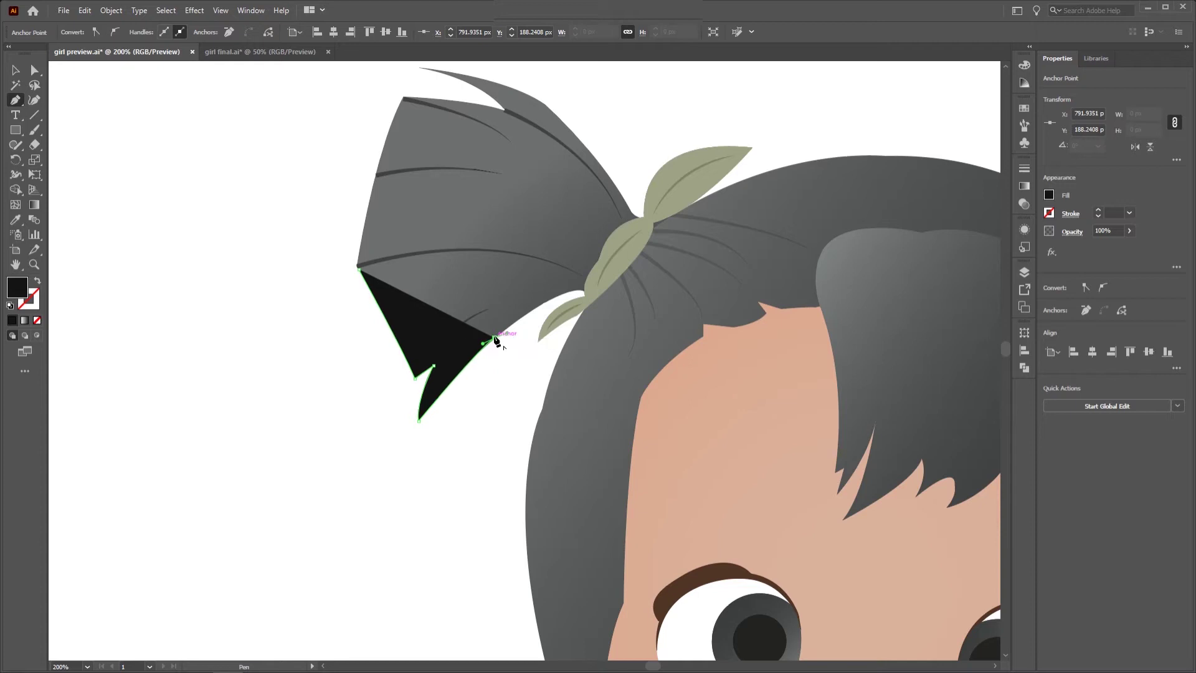
drag(359, 267, 267, 260)
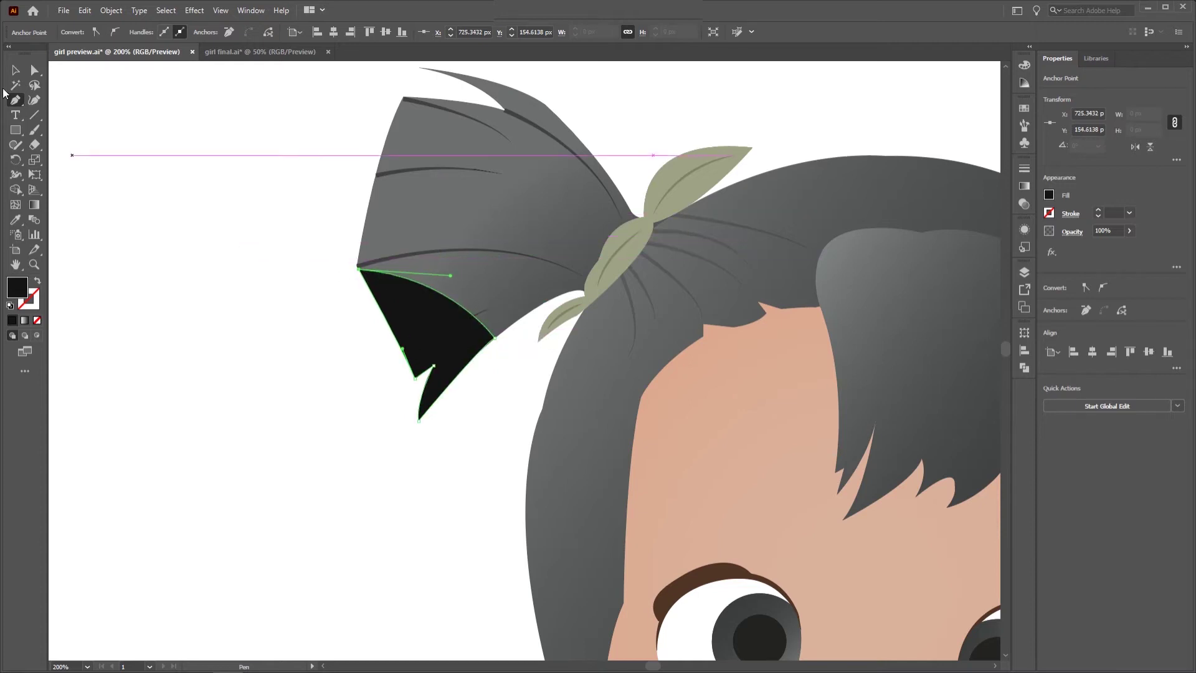
click(16, 72)
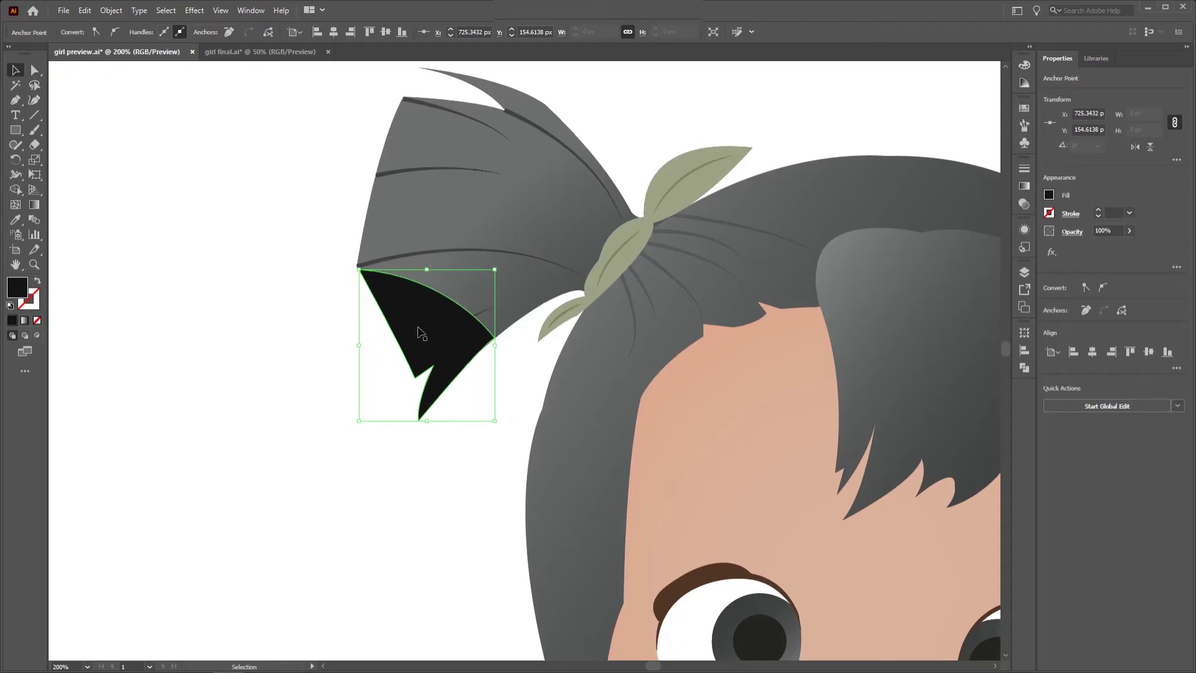
Fill the shadow shape with a lighter grey based on the hair colour.
click(15, 219)
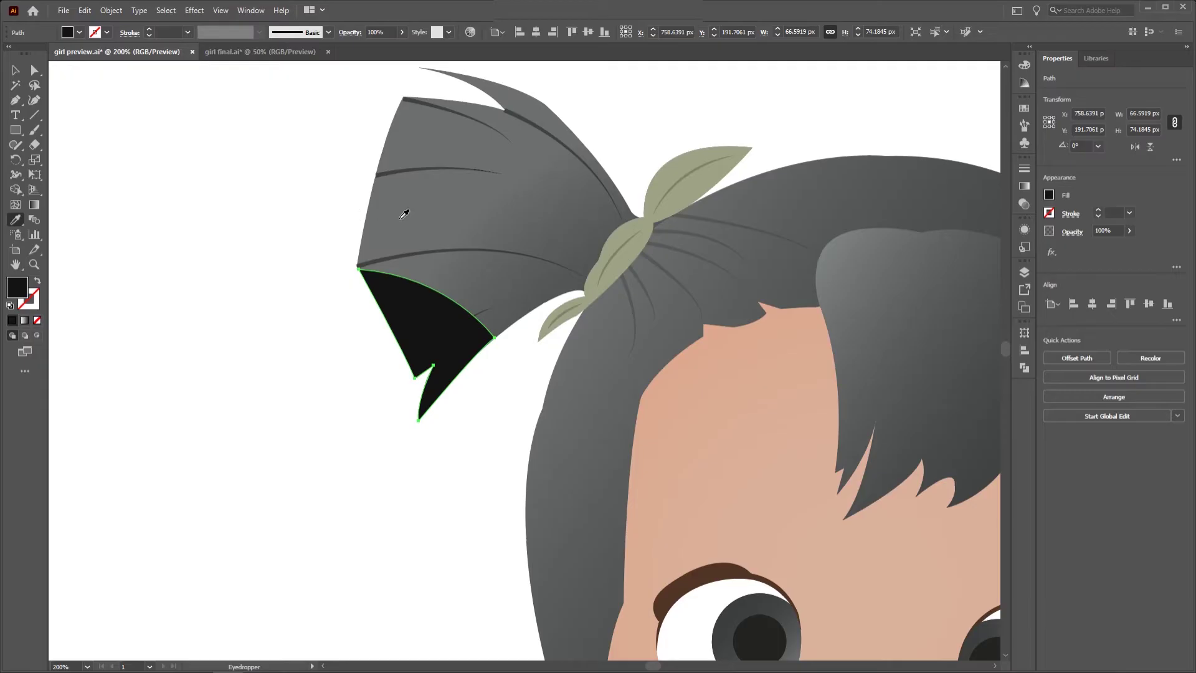
click(451, 186)
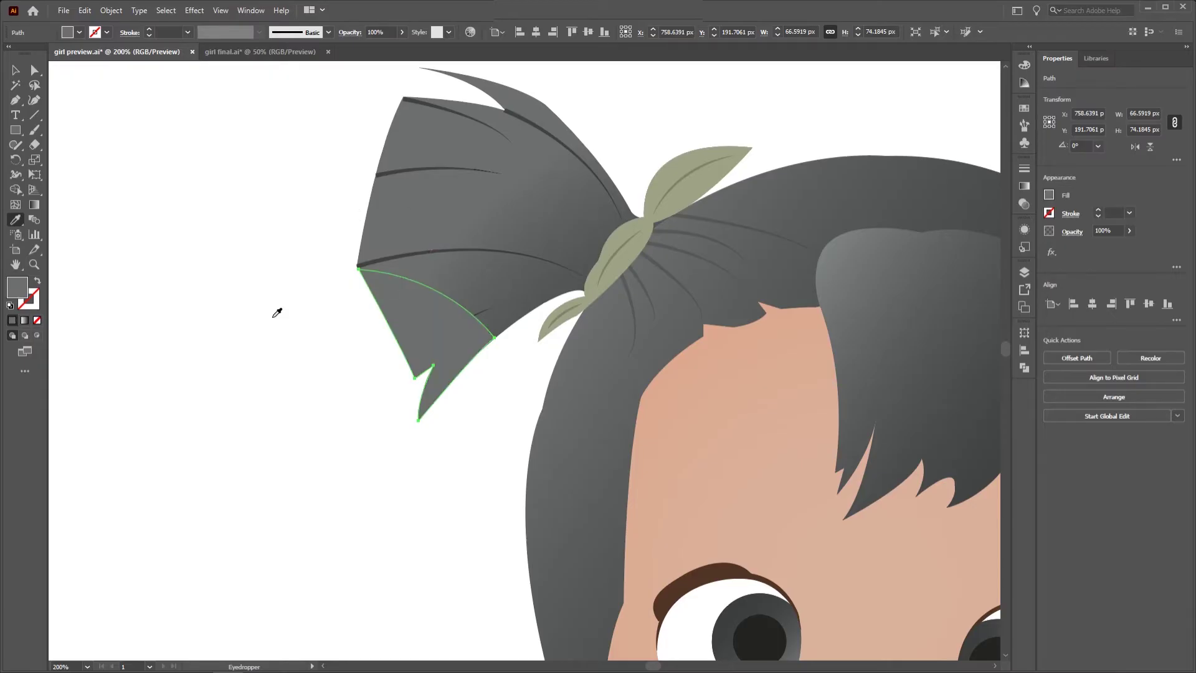
double_click(22, 293)
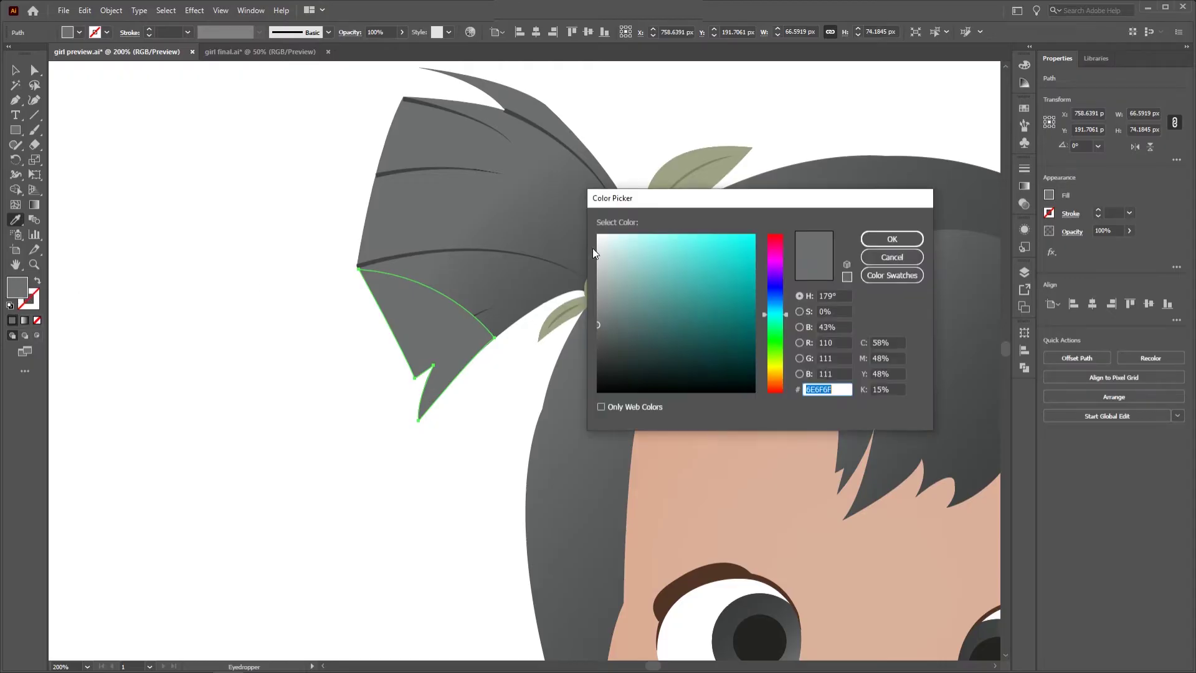
click(600, 281)
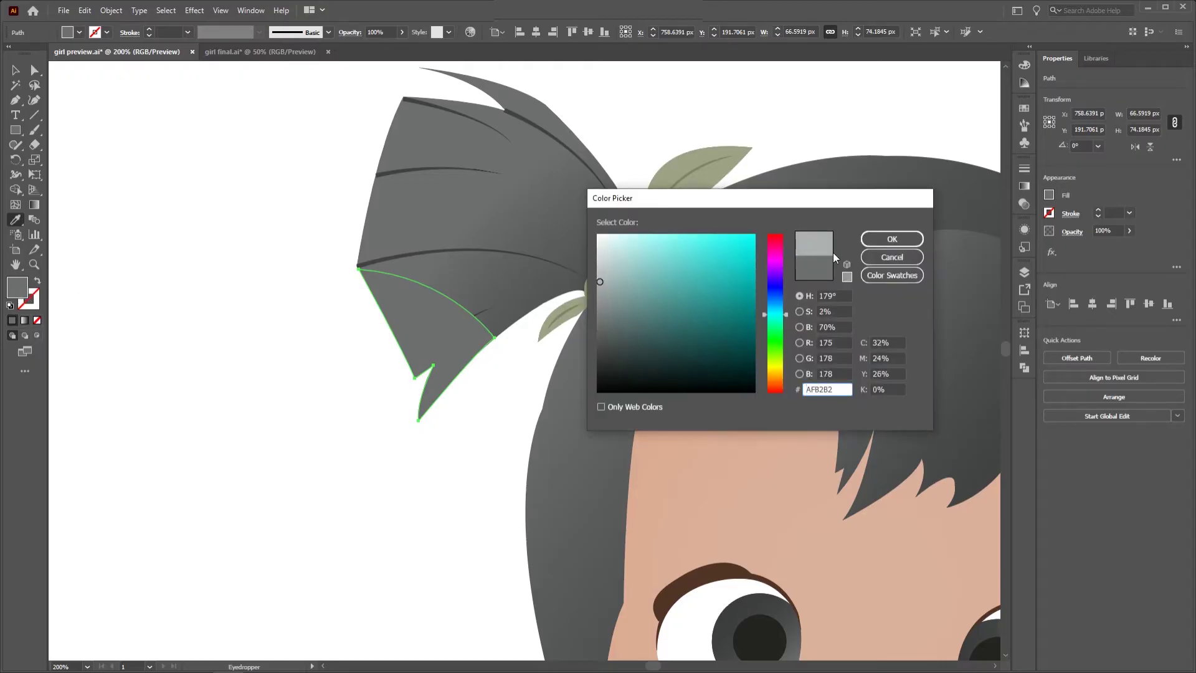
click(896, 238)
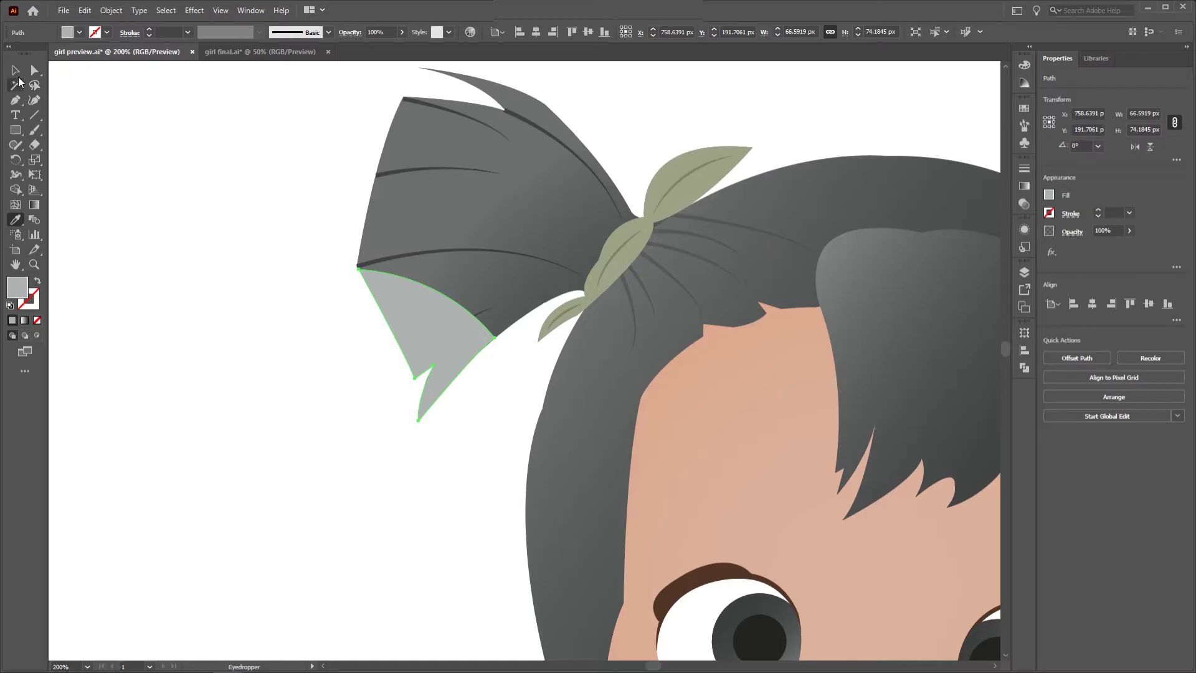
Lower the shadow piece's opacity to 18%.
click(16, 70)
click(1129, 230)
drag(1128, 246, 1101, 247)
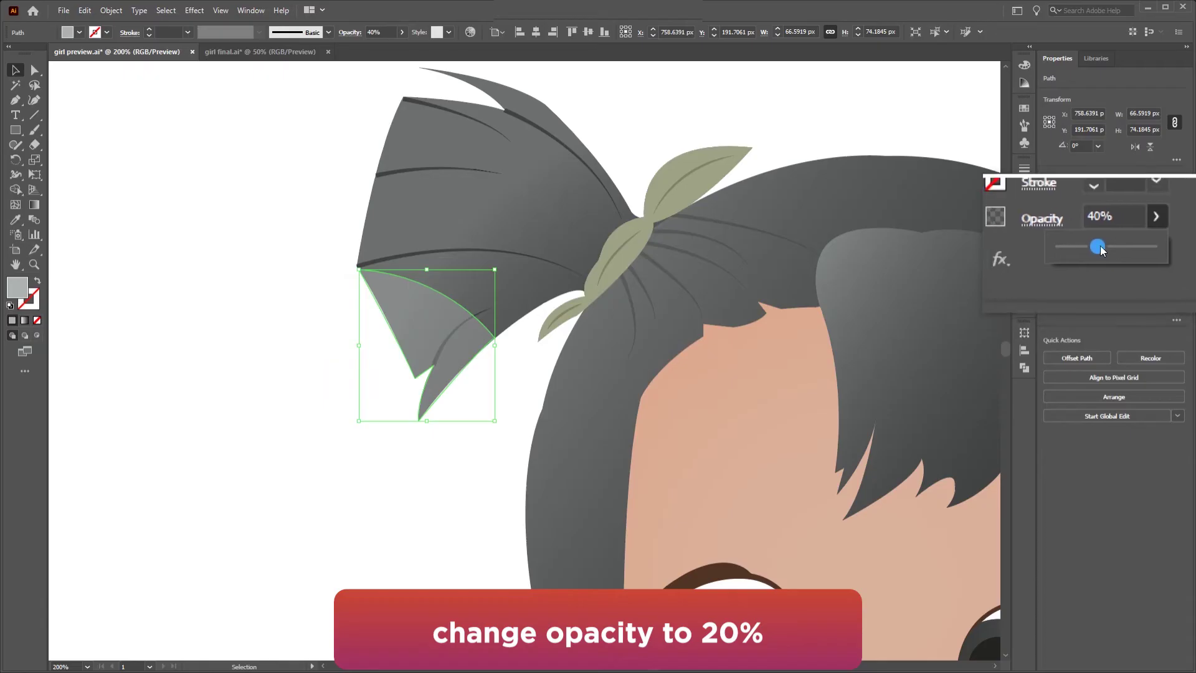
drag(1100, 247, 1091, 247)
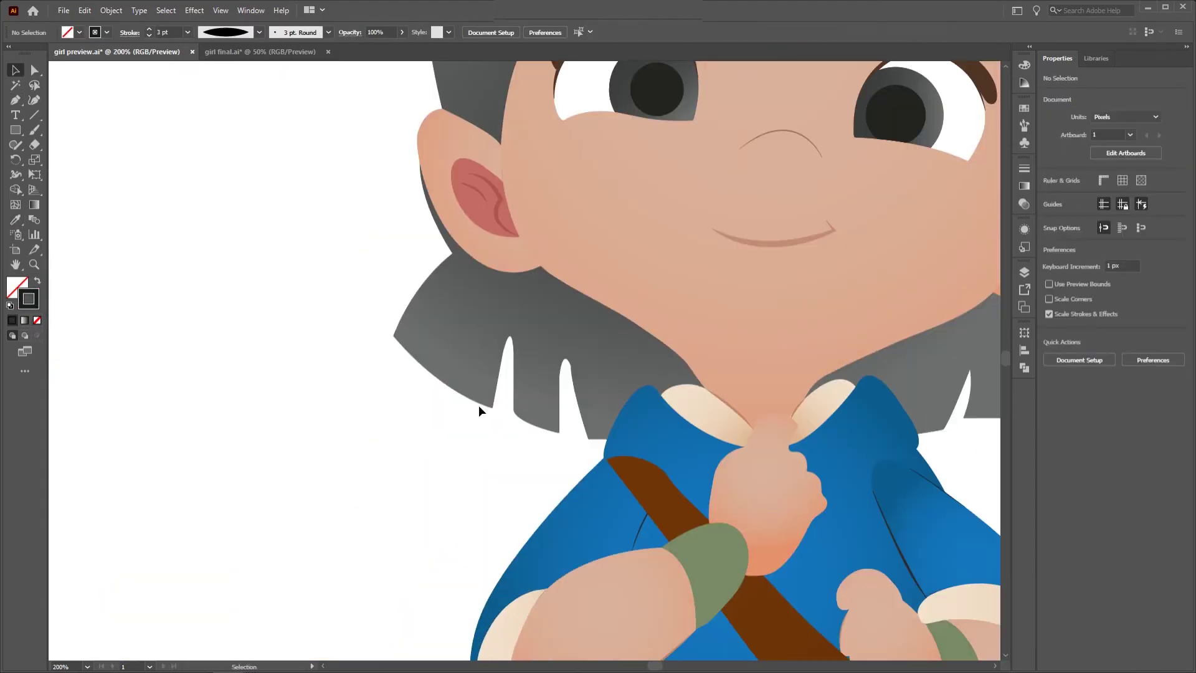
Undo the last anchor, then start a curved pen path from the ear edge to the hair tip.
key(ctrl+z)
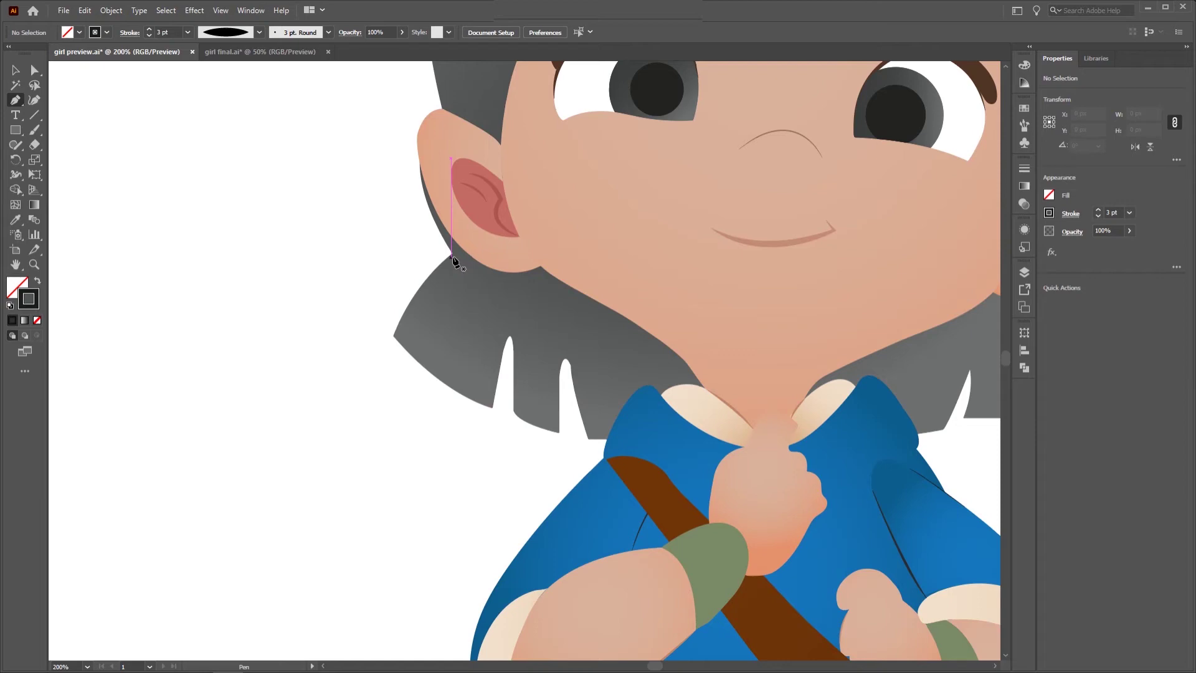
click(454, 254)
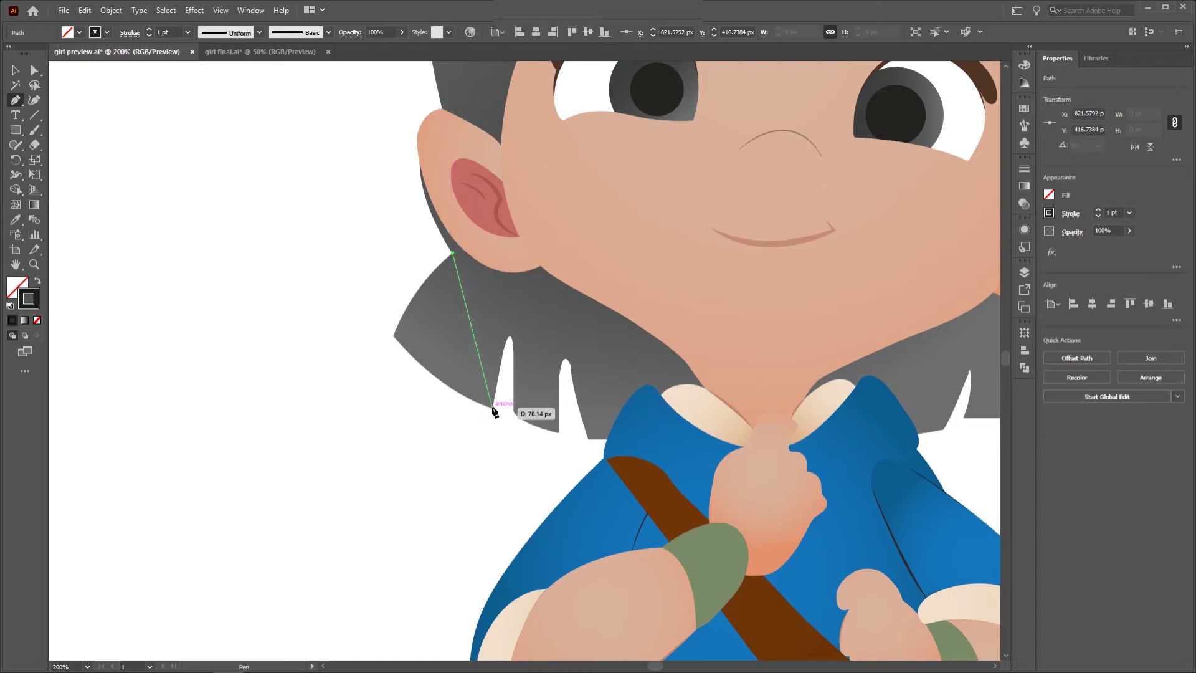
drag(492, 405, 547, 461)
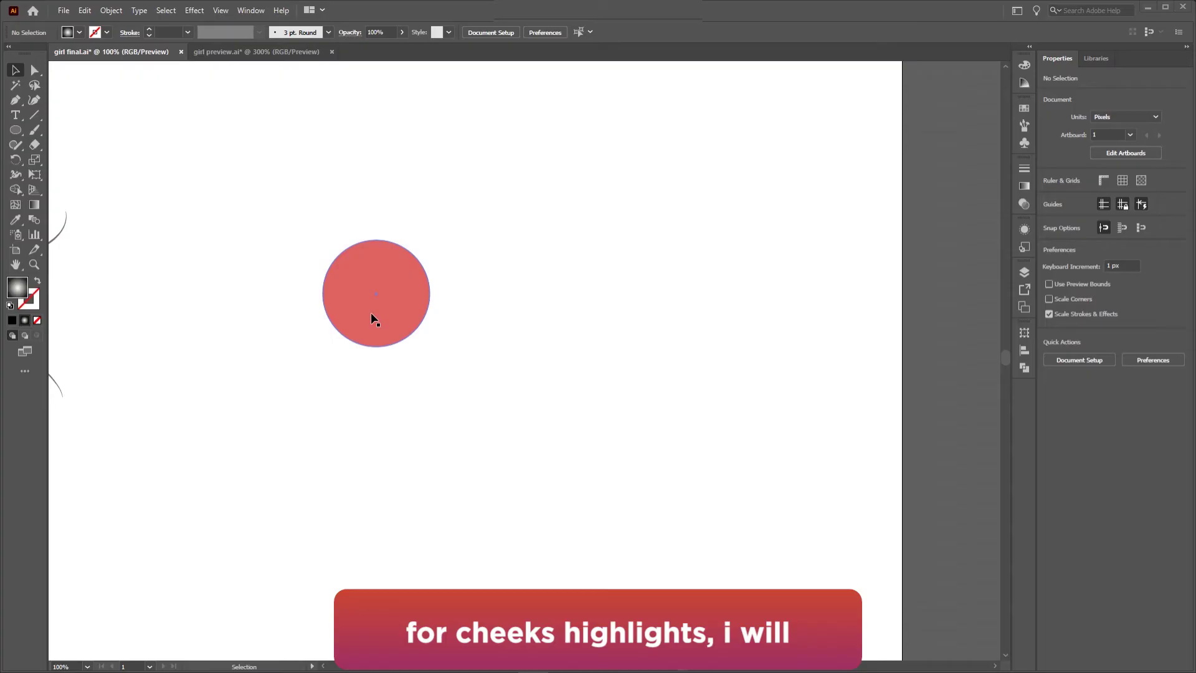
Duplicate the red circle to the right and give the copy a radial gradient.
drag(388, 304, 530, 308)
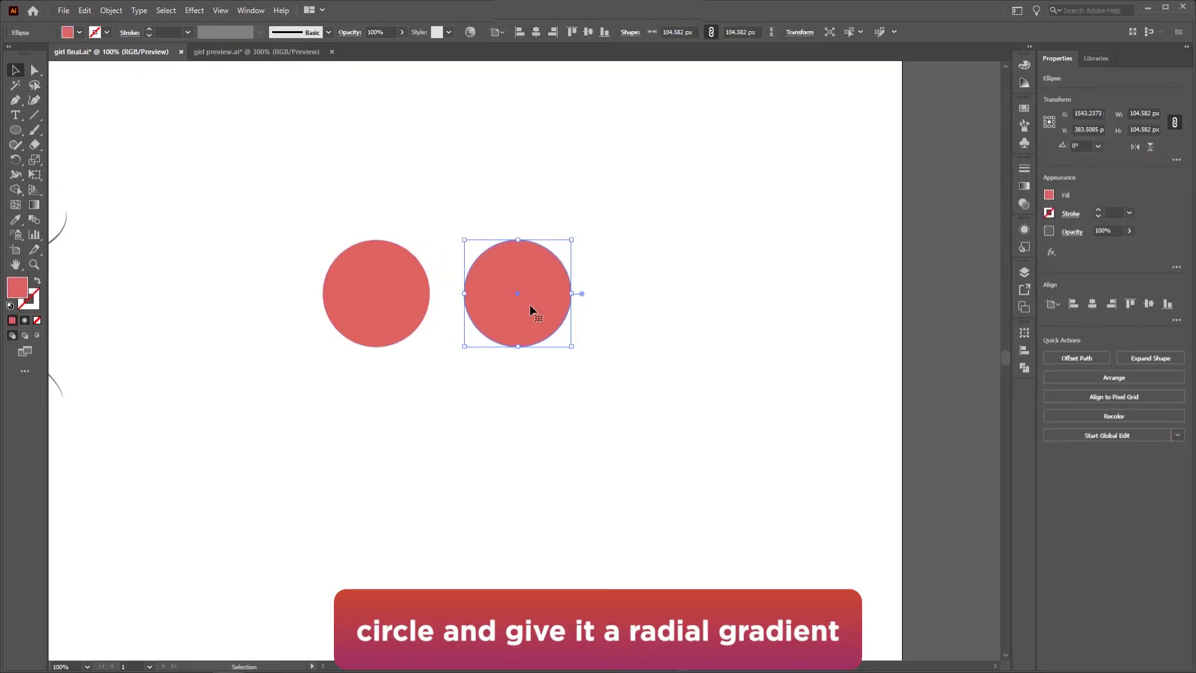
key(g)
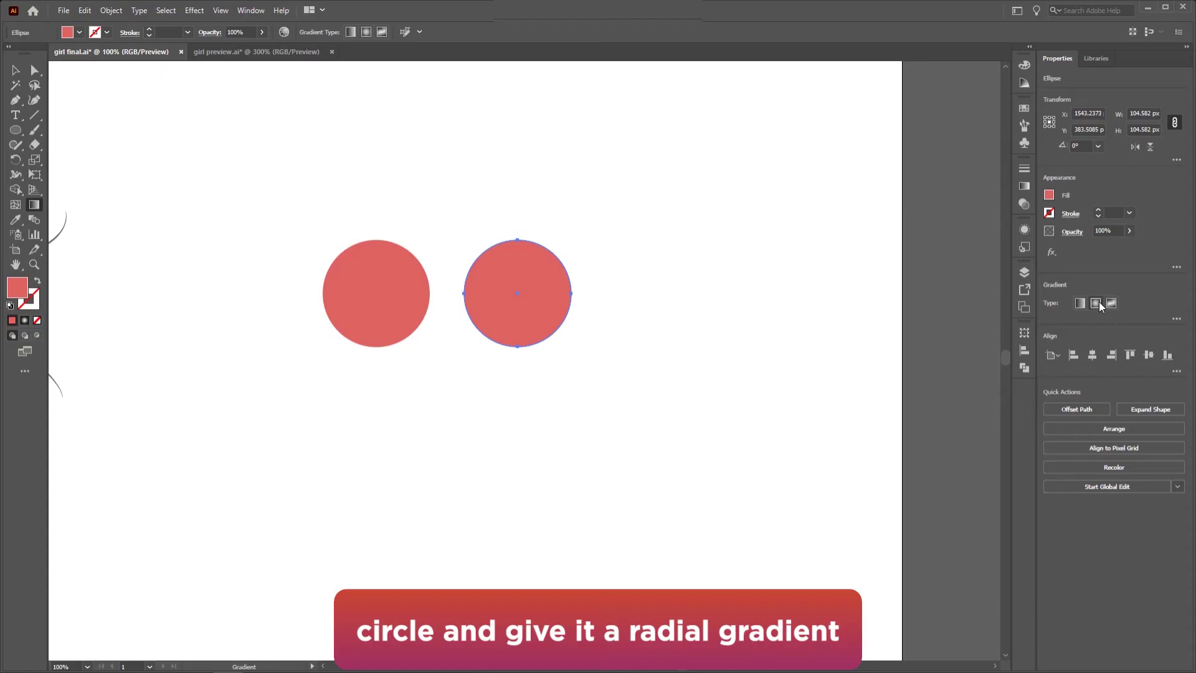
click(1097, 303)
Set both gradient stops to the circle's red, with the outer stop at 0% opacity.
double_click(517, 292)
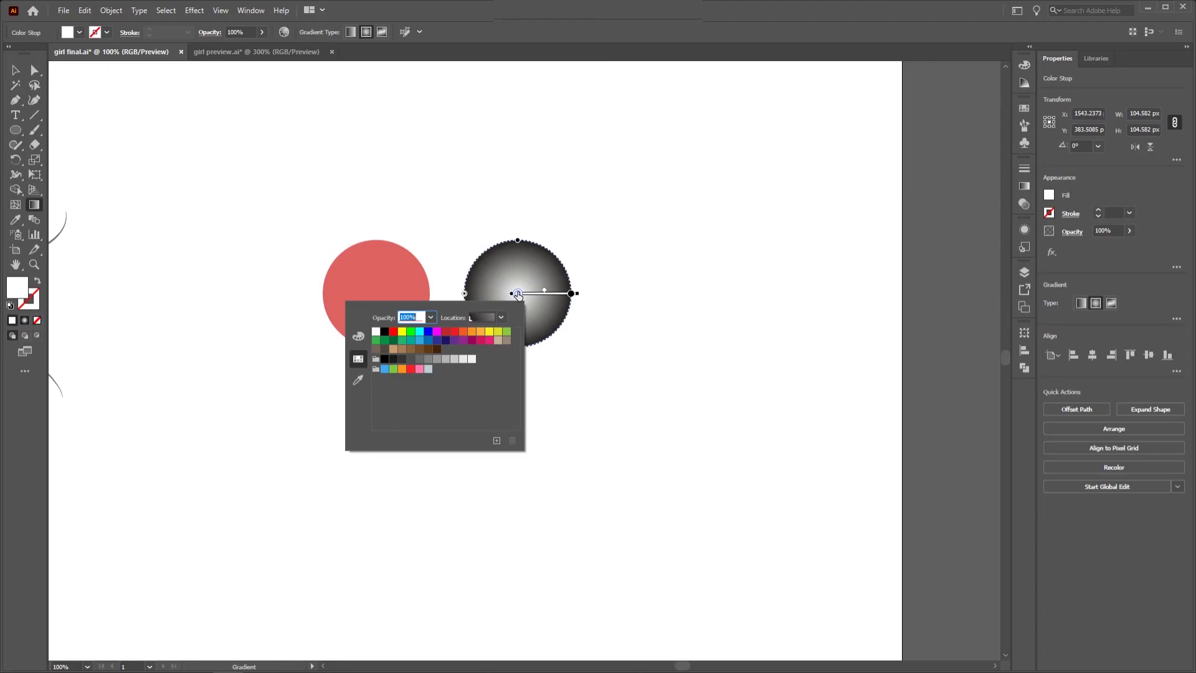
click(358, 381)
click(385, 284)
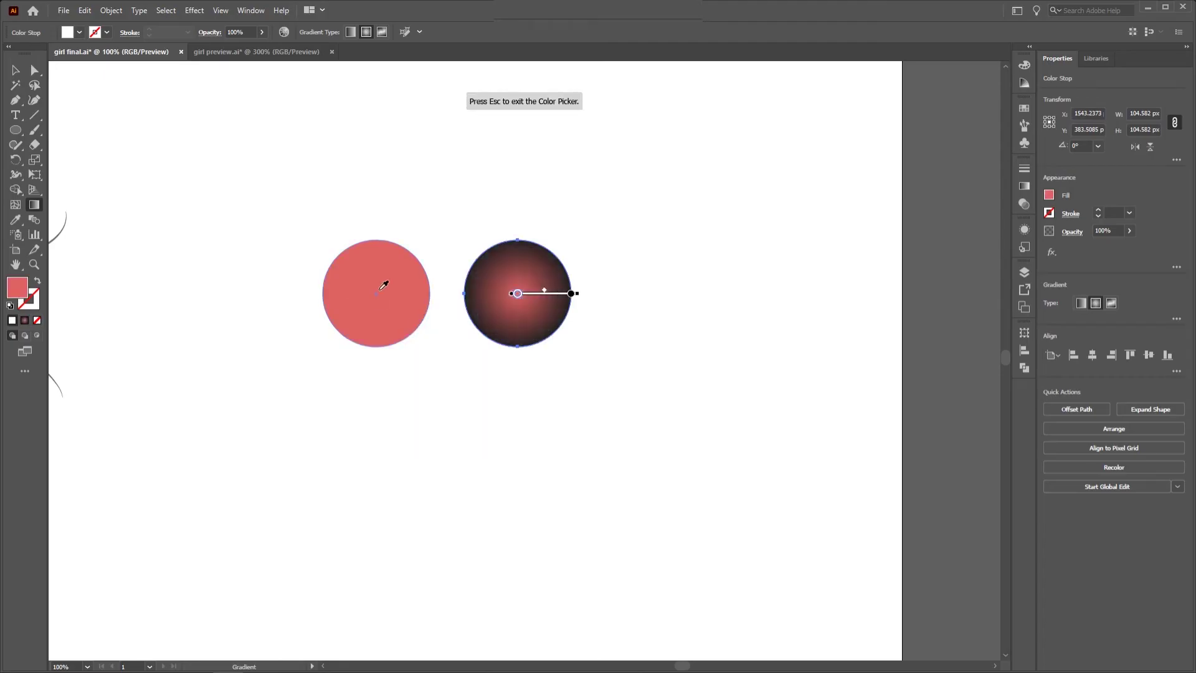
double_click(570, 294)
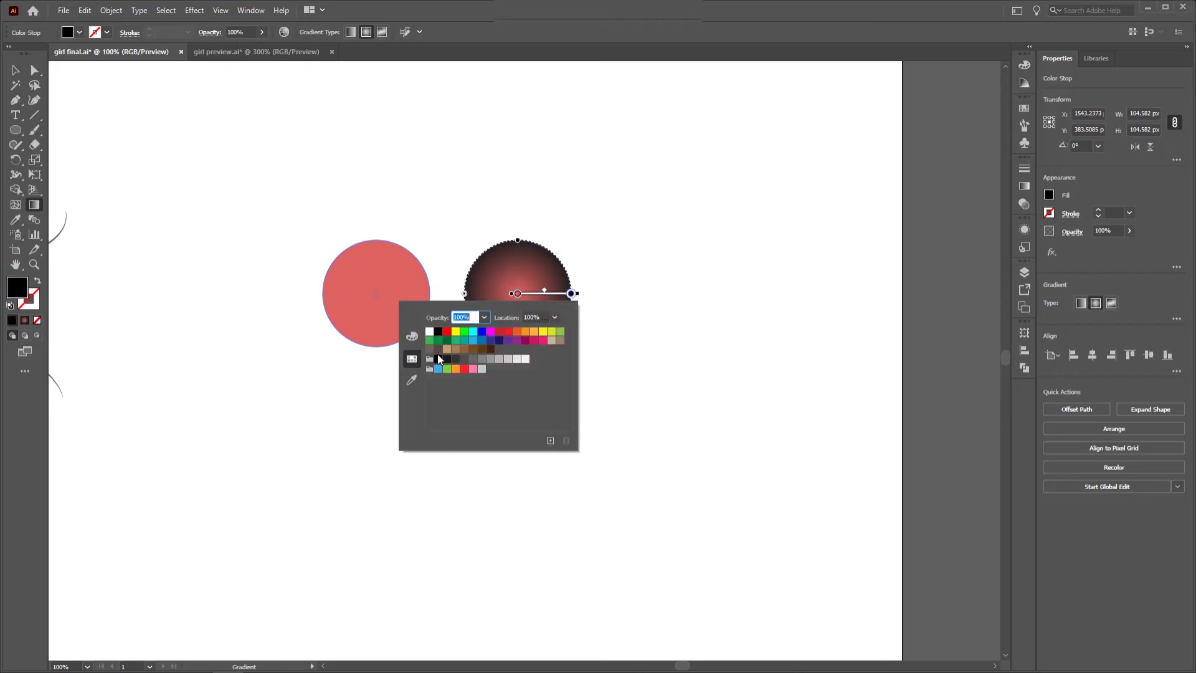
click(410, 379)
click(397, 282)
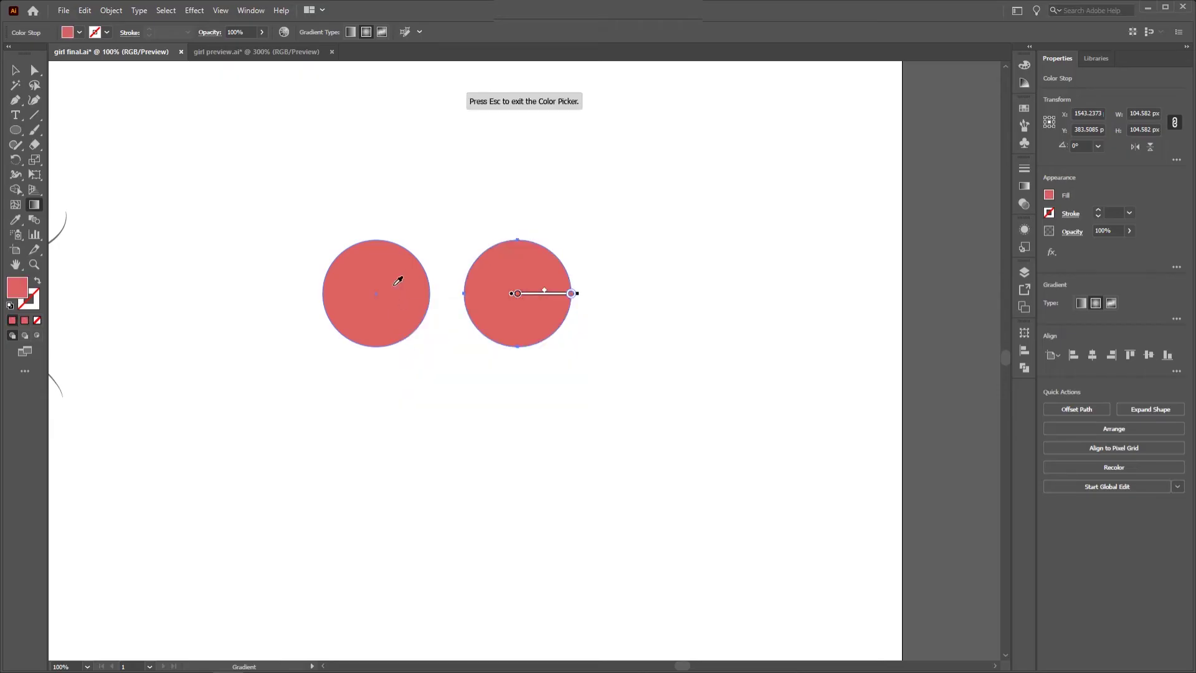
double_click(571, 293)
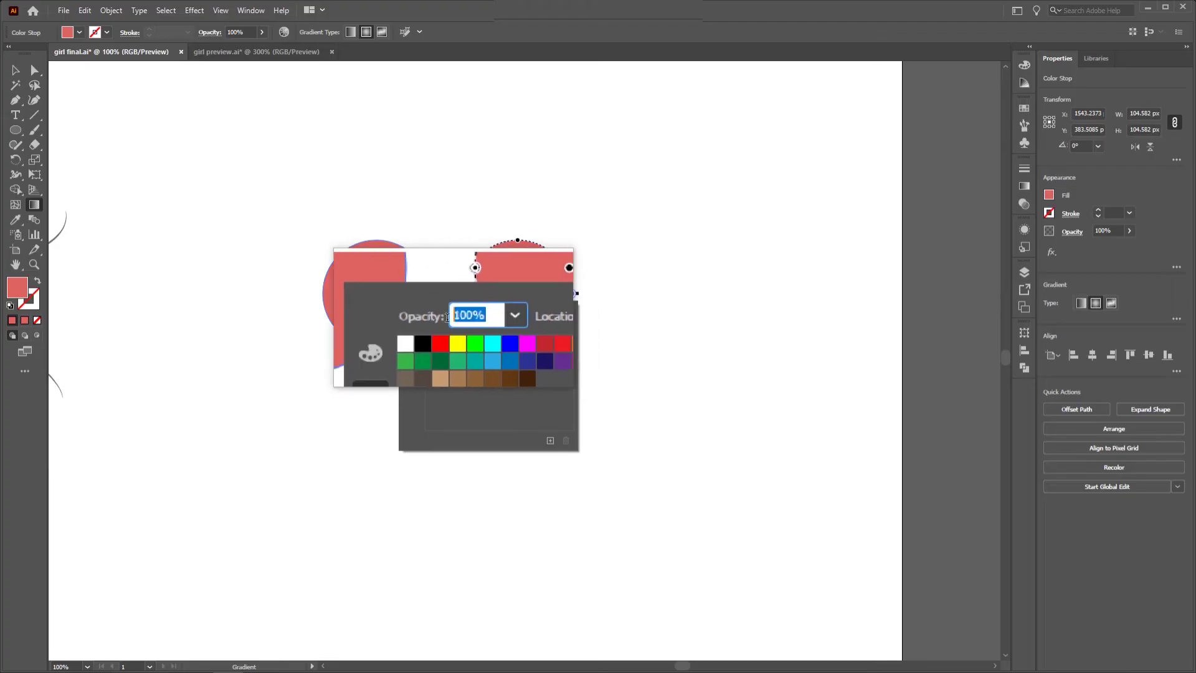
text(0)
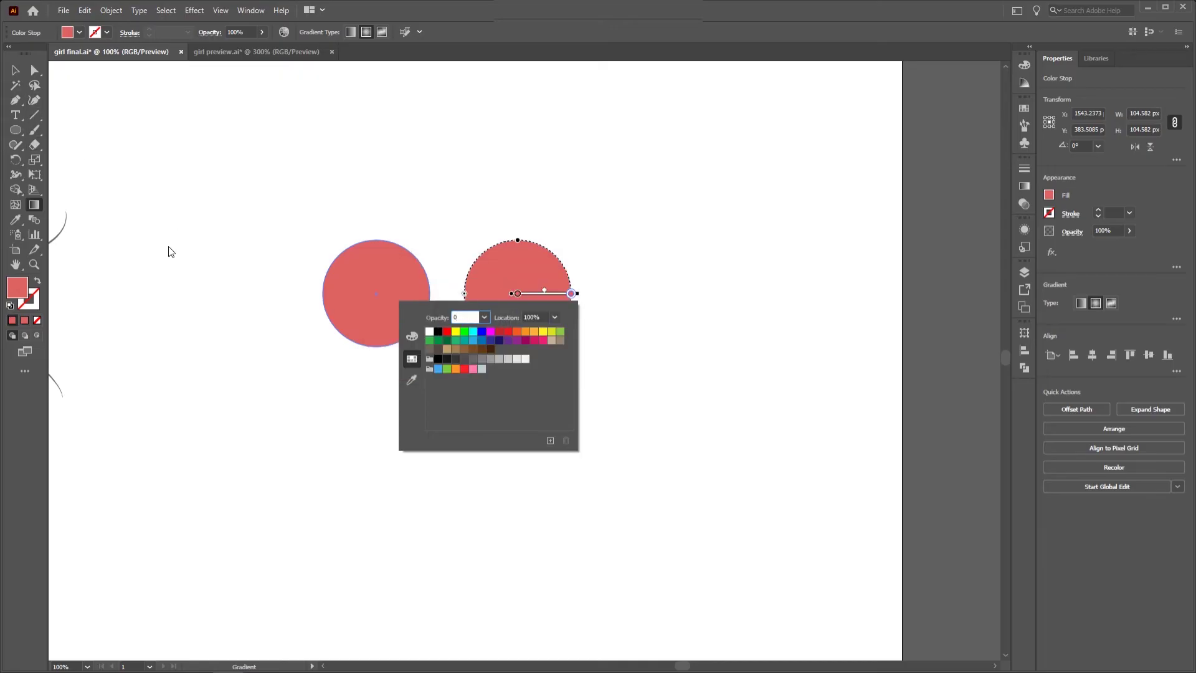
key(Return)
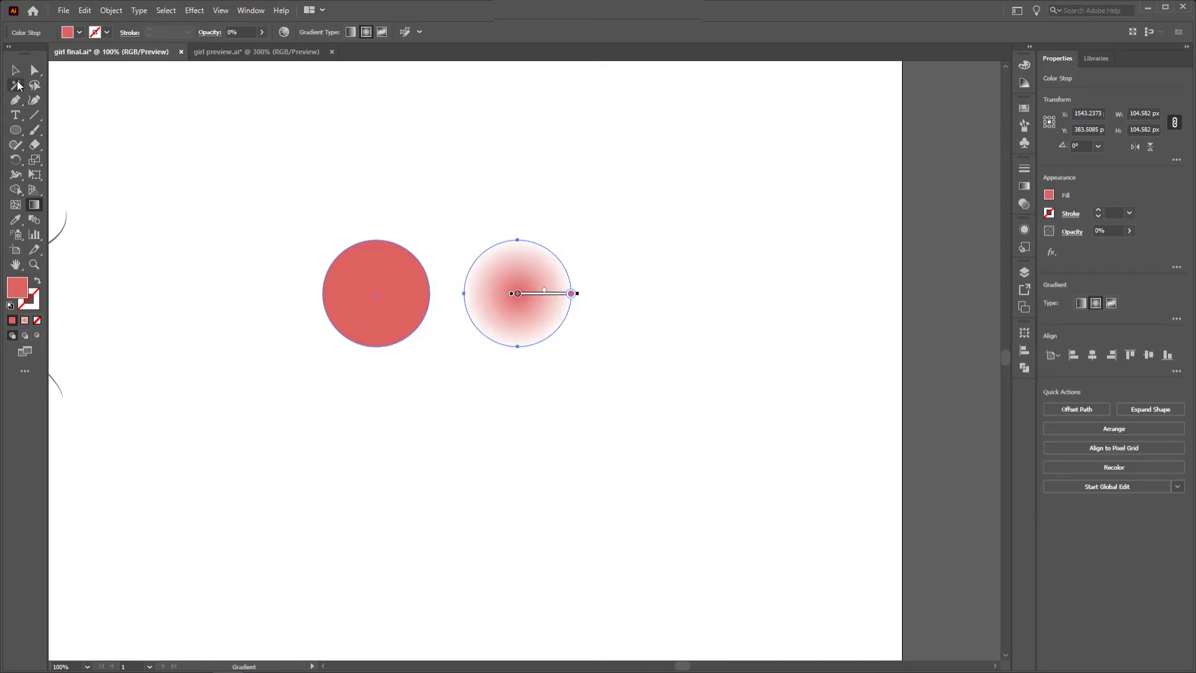
Delete the original solid red circle.
click(15, 70)
click(210, 297)
click(353, 285)
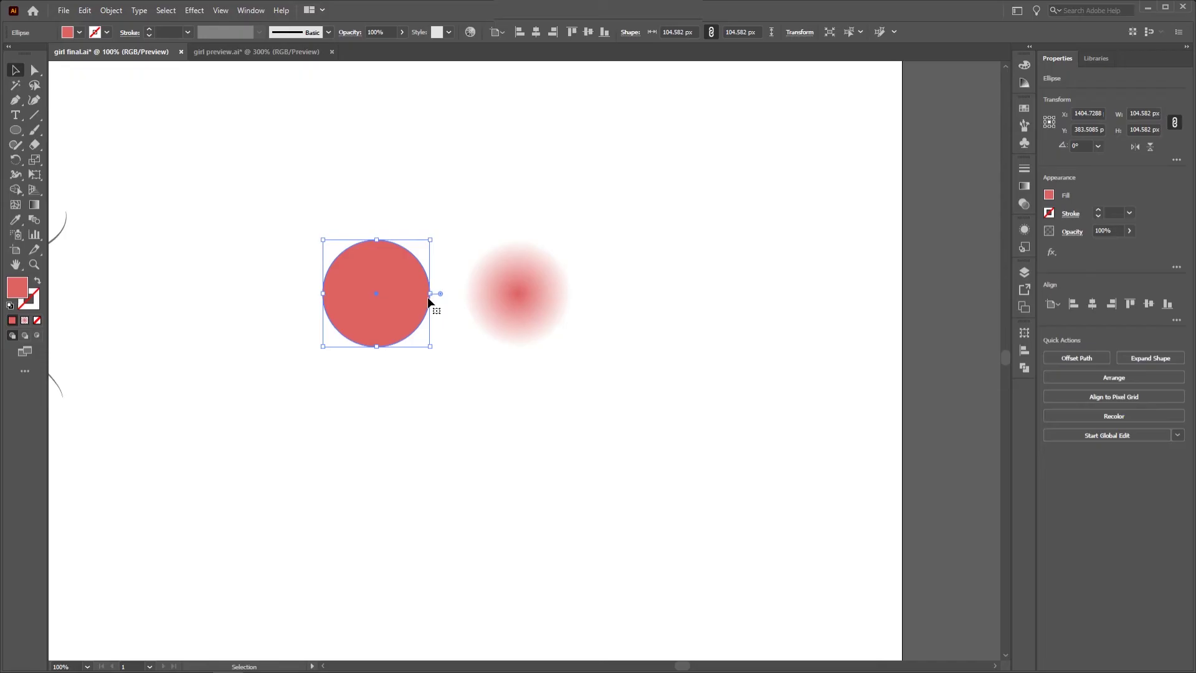
key(Delete)
Set the gradient blush circle's overall opacity to 50%.
click(482, 296)
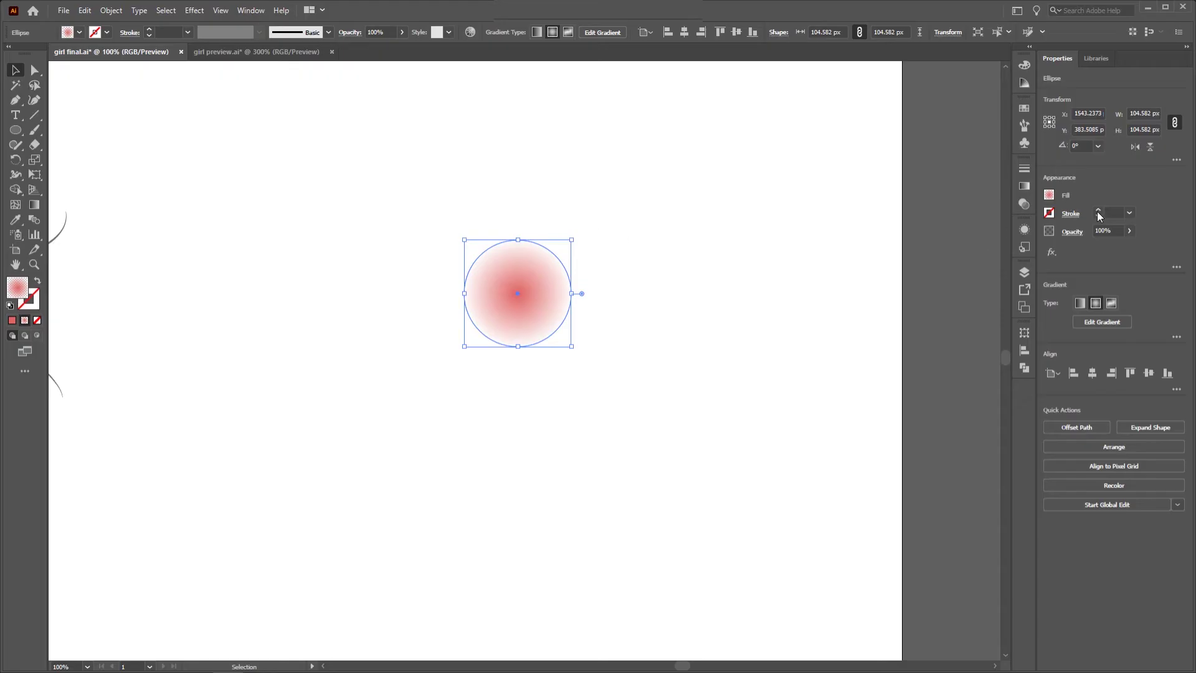
click(1104, 230)
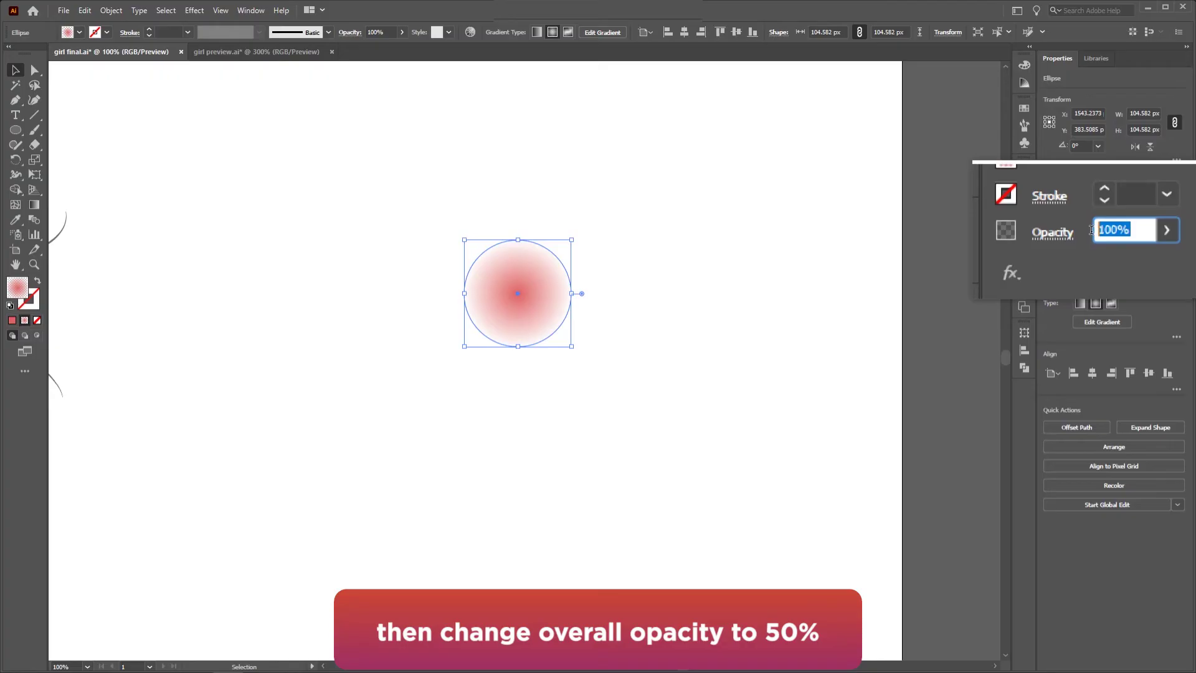
text(50)
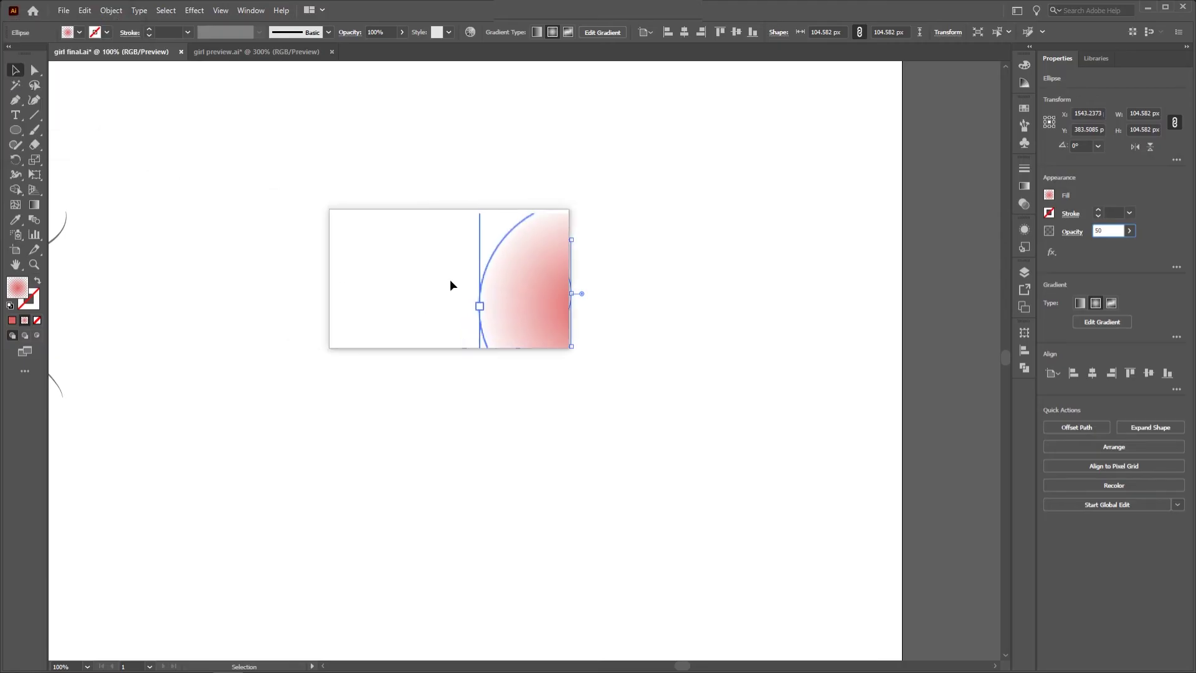
key(Return)
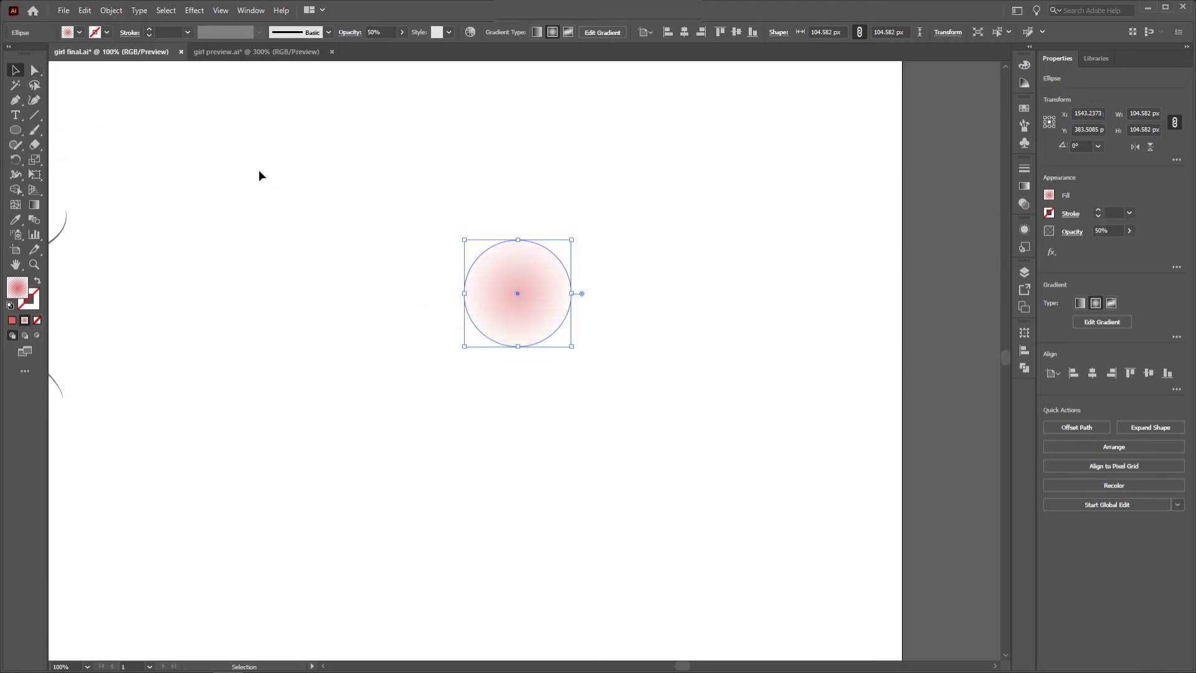
click(259, 174)
key(ctrl+minus)
Position the blush circle on the left cheek just under the eye.
drag(721, 339, 299, 347)
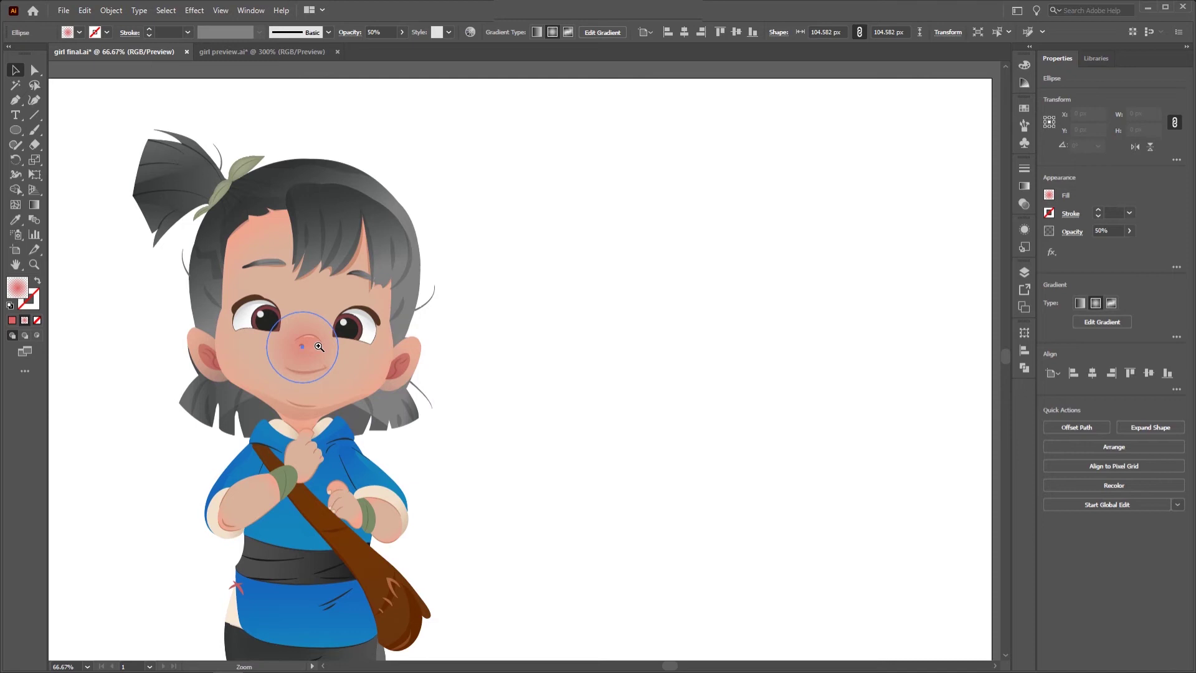
key(ctrl+plus)
key(ctrl+plus)
key(ctrl+plus)
drag(547, 336, 470, 280)
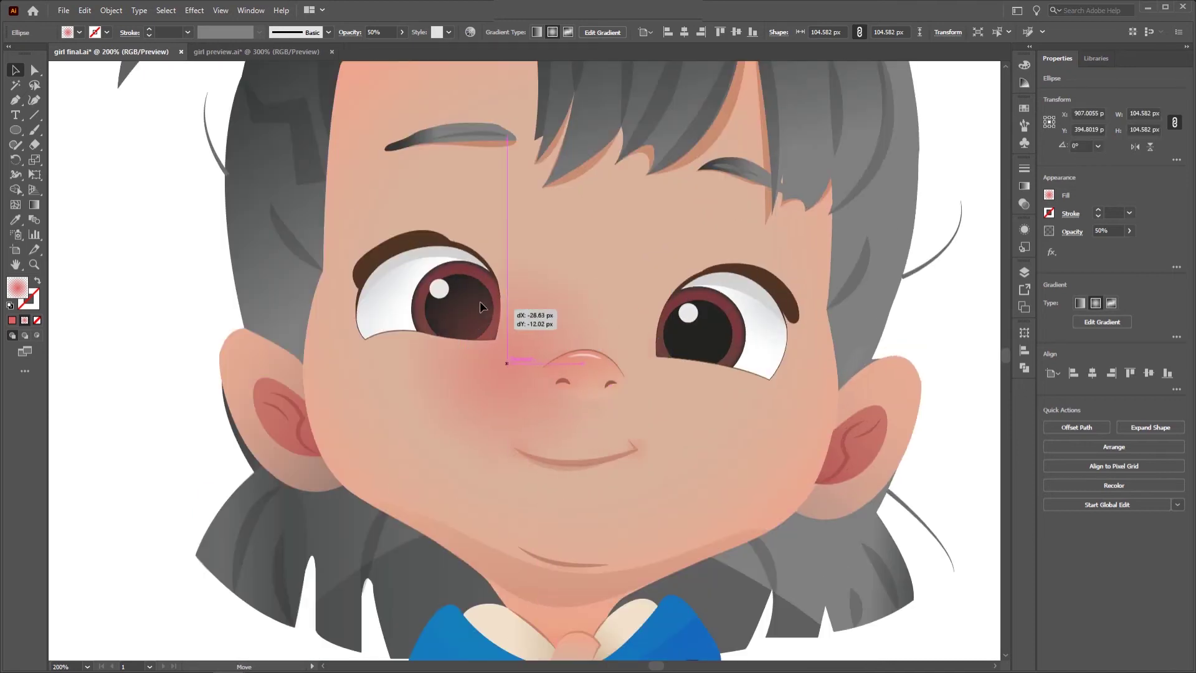
right_click(472, 324)
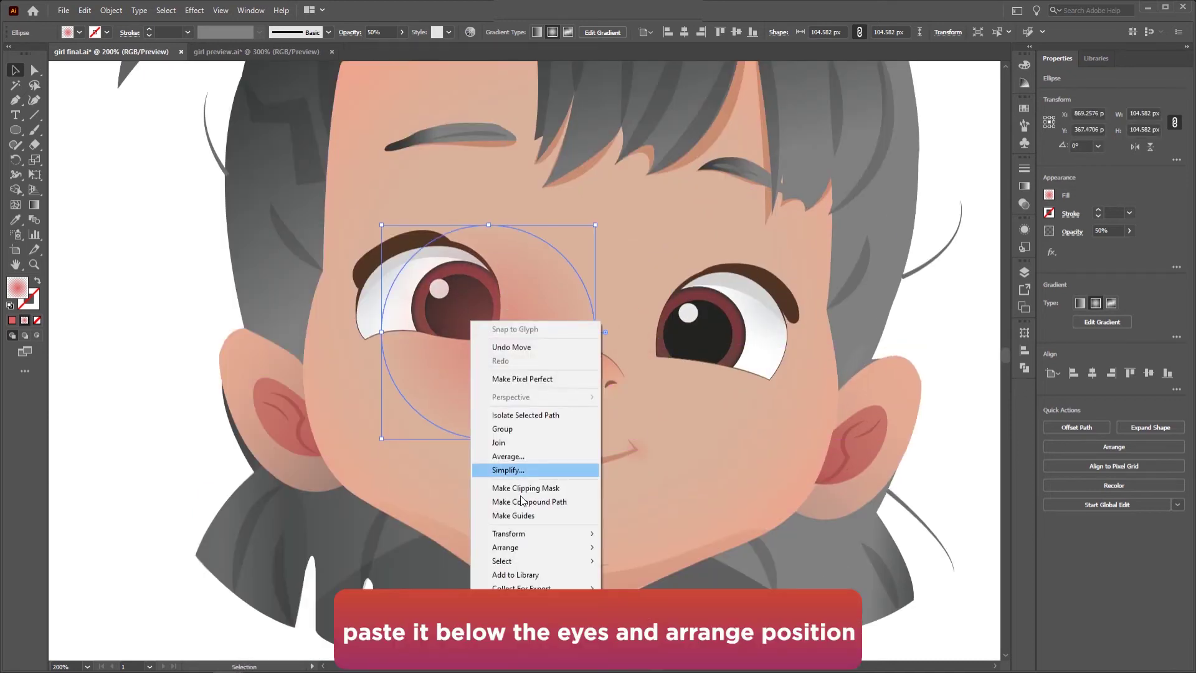
mouse_move(506, 547)
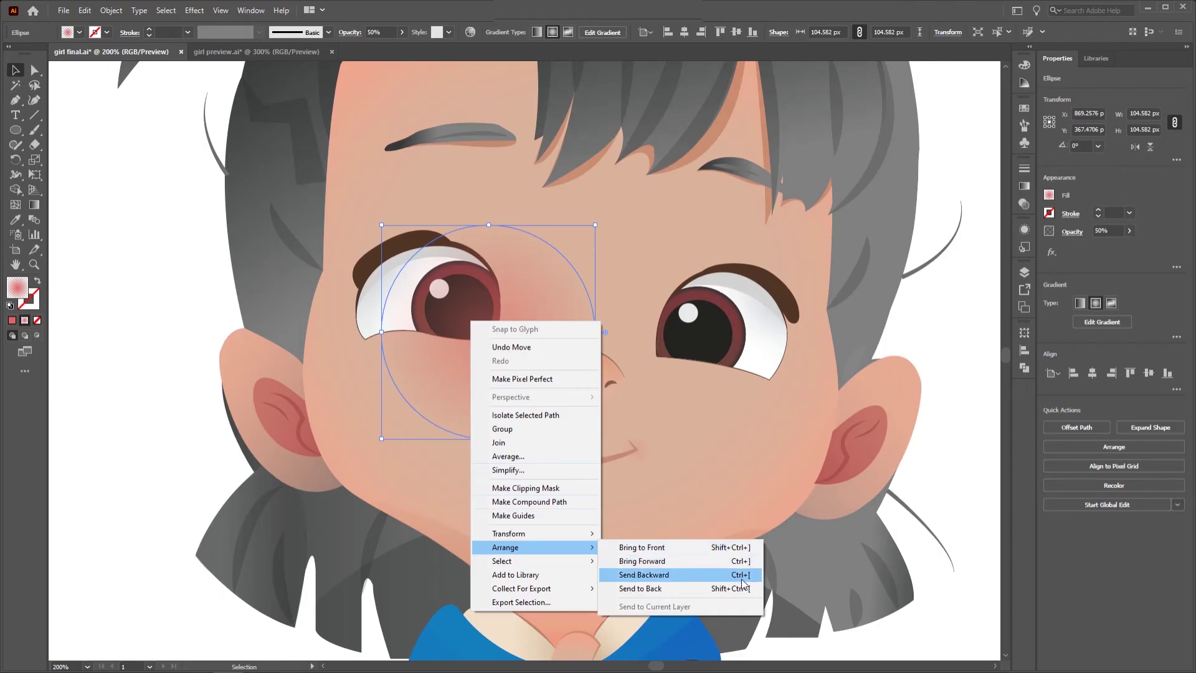
key(Escape)
click(940, 304)
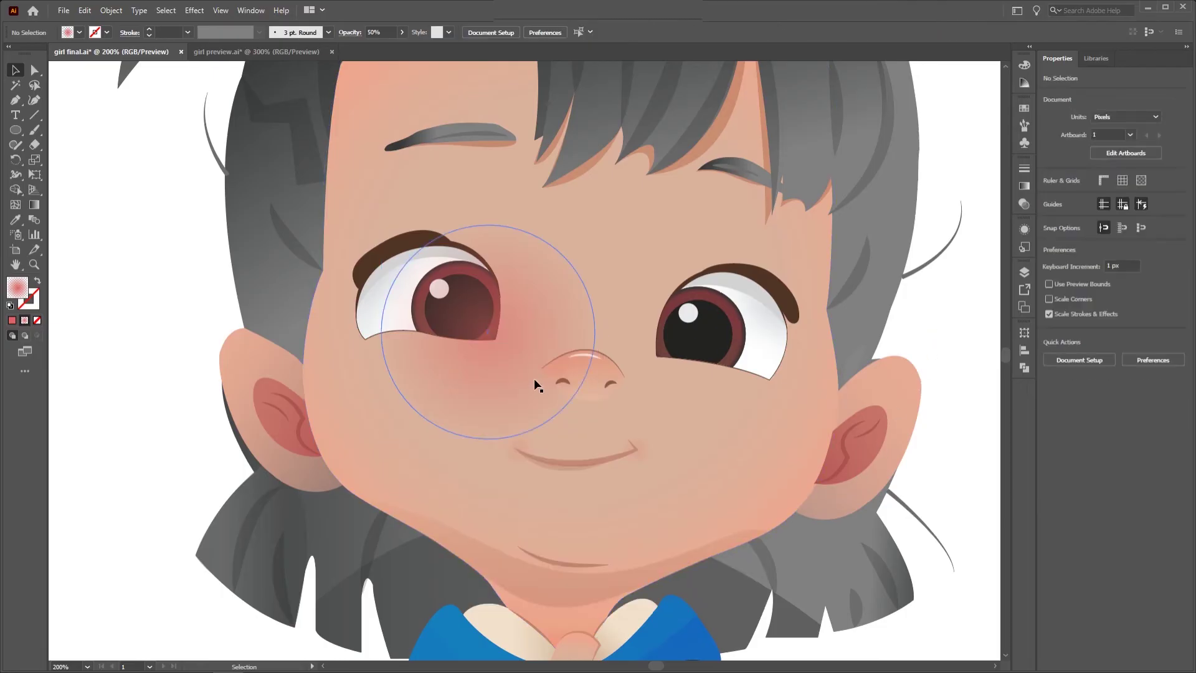
drag(516, 349, 496, 342)
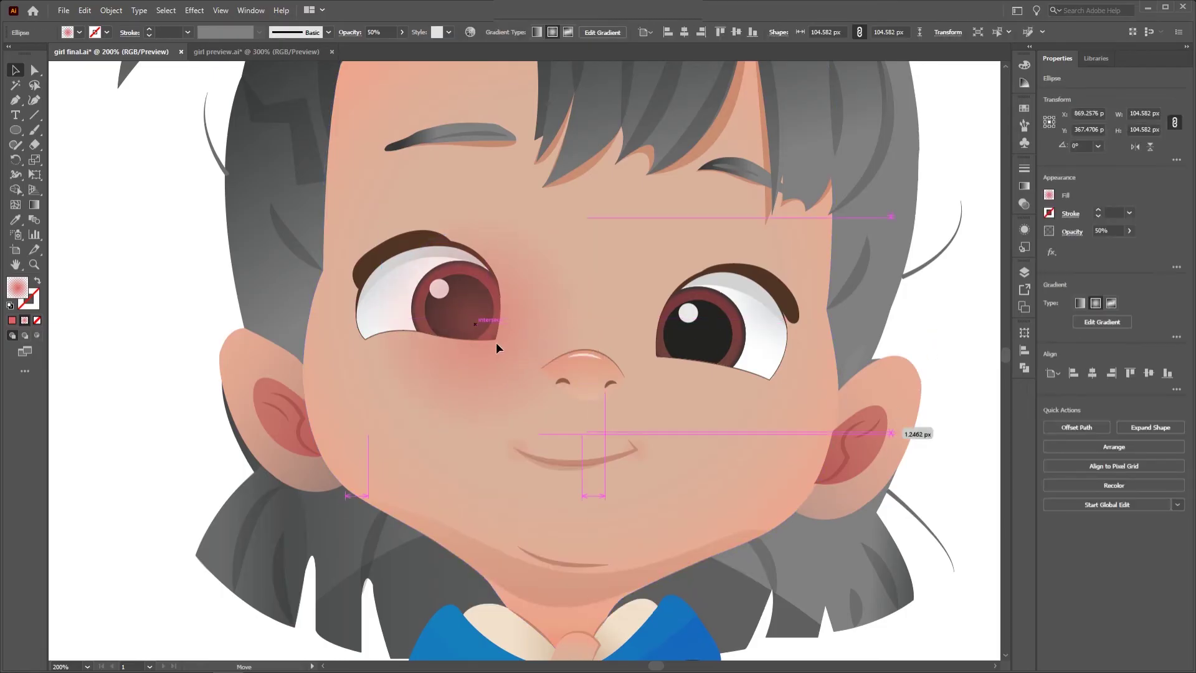
drag(500, 345, 491, 354)
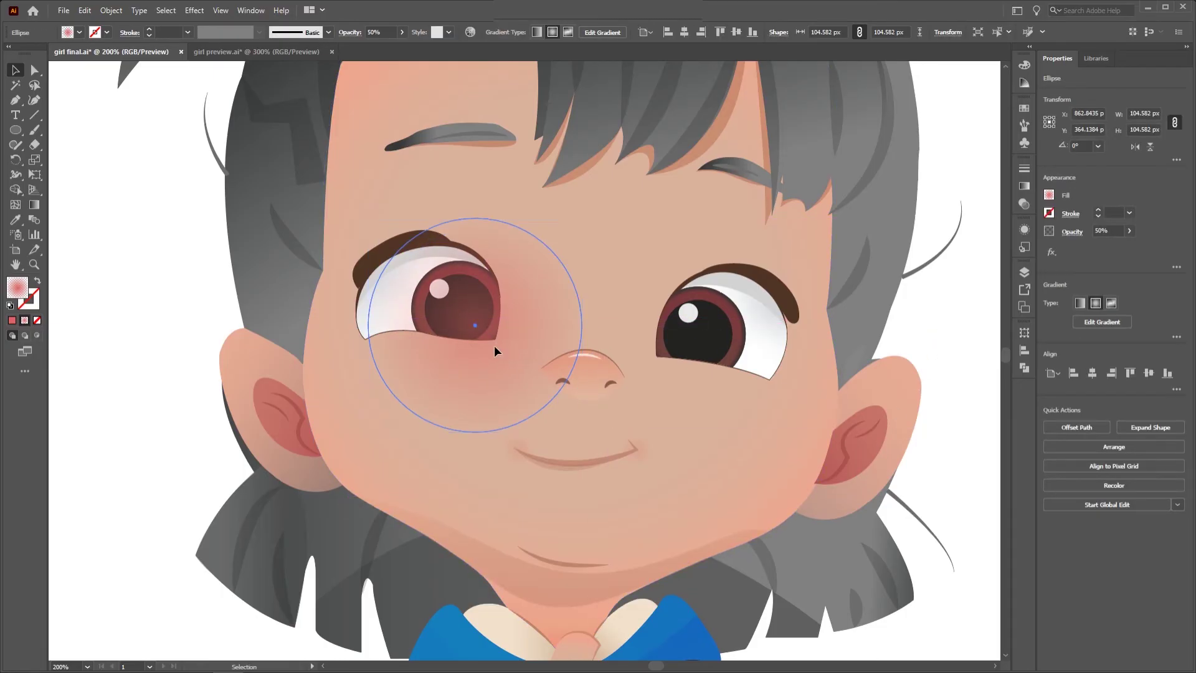
Compare the blush behind and in front of the face, keep it in front, then copy it rightward.
key(a)
key(ctrl+bracketleft)
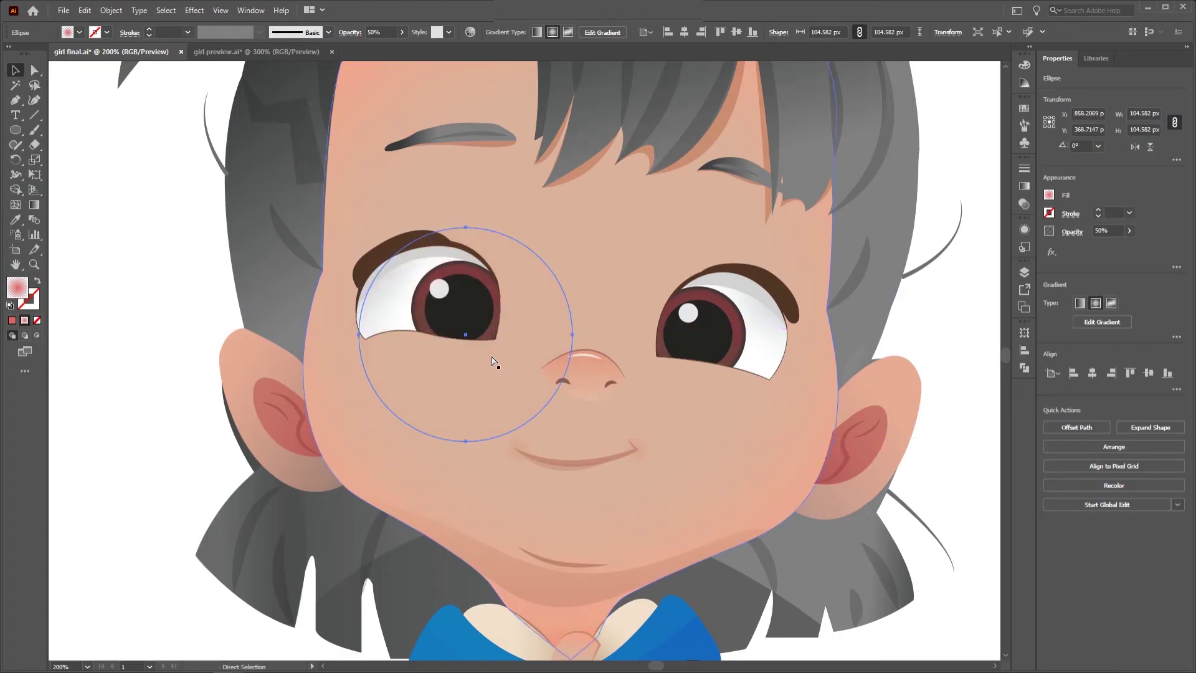
key(ctrl+bracketright)
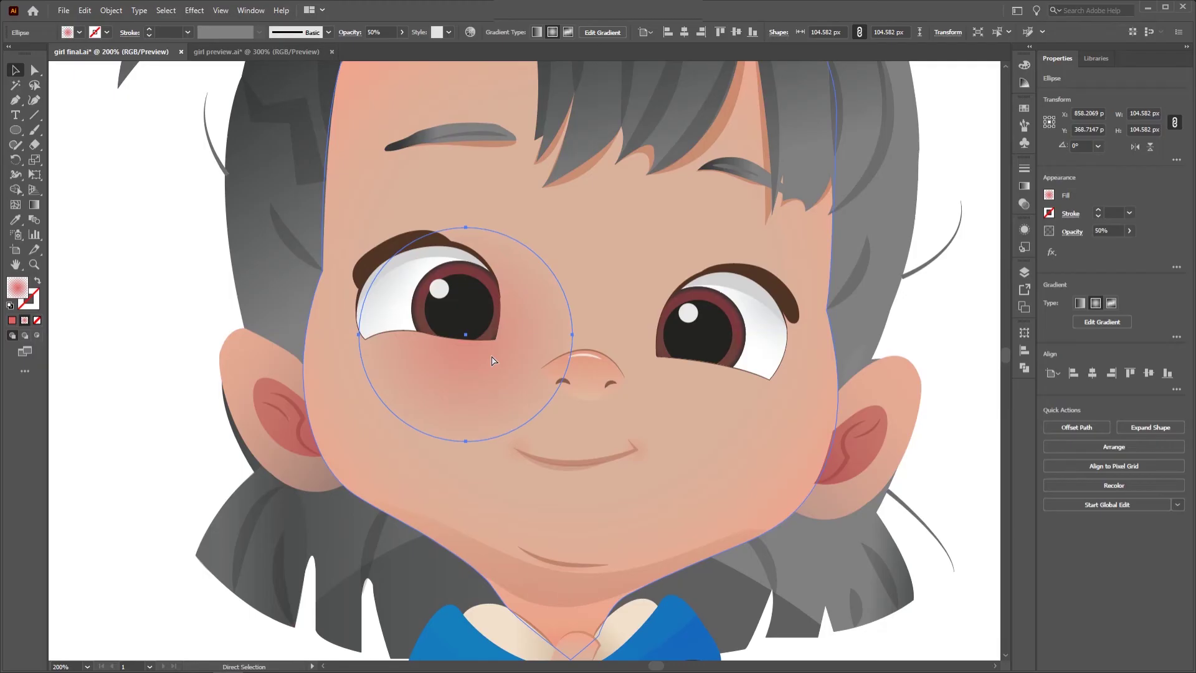
key(ctrl+bracketleft)
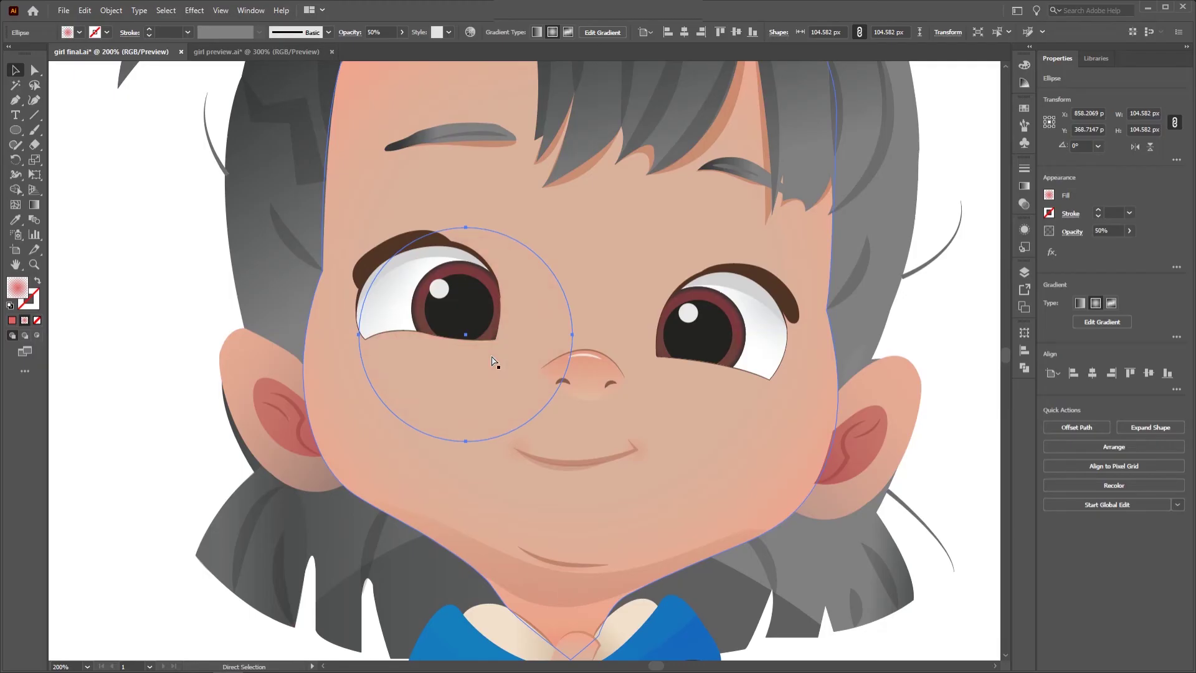
key(ctrl+bracketright)
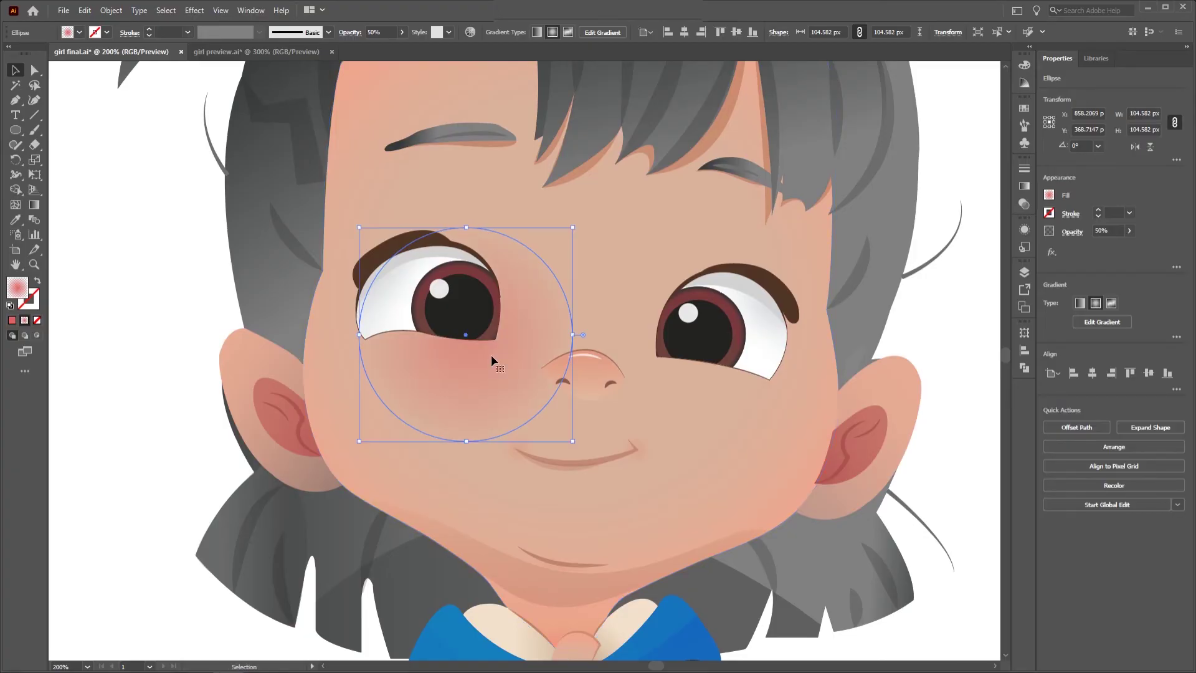
drag(492, 360, 717, 378)
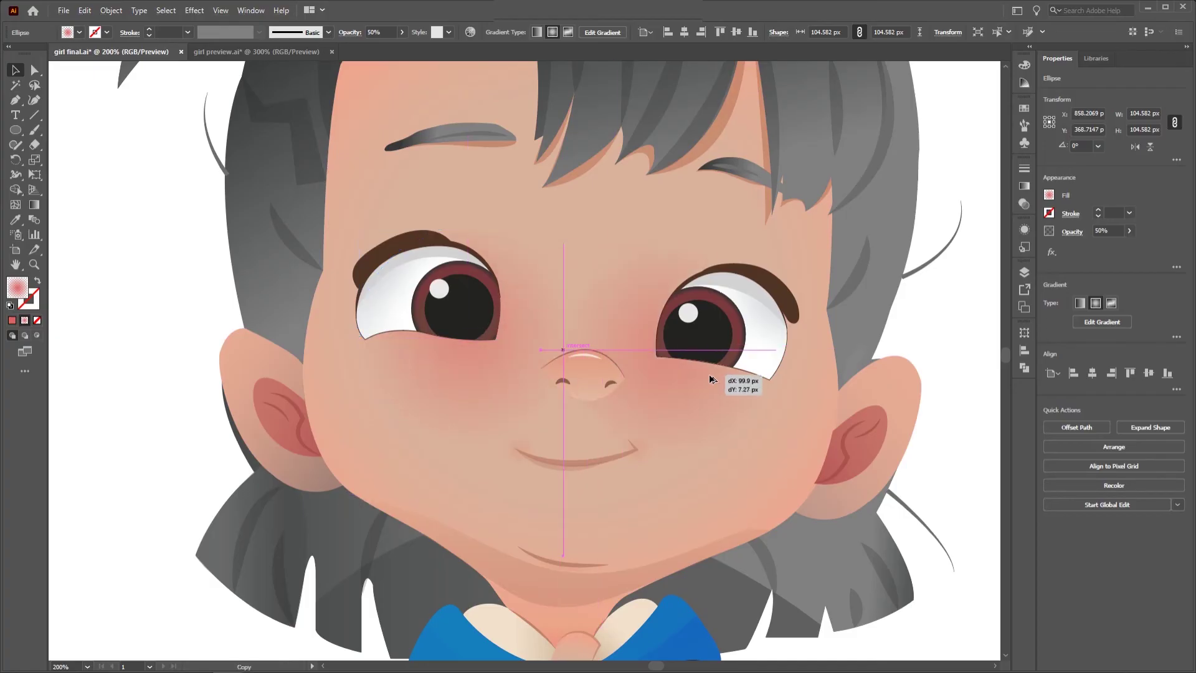
Duplicate the cheek blush and place copies above the eyes near the brows.
mouse_move(701, 402)
mouse_down()
mouse_move(472, 273)
mouse_move(714, 233)
mouse_up()
click(952, 166)
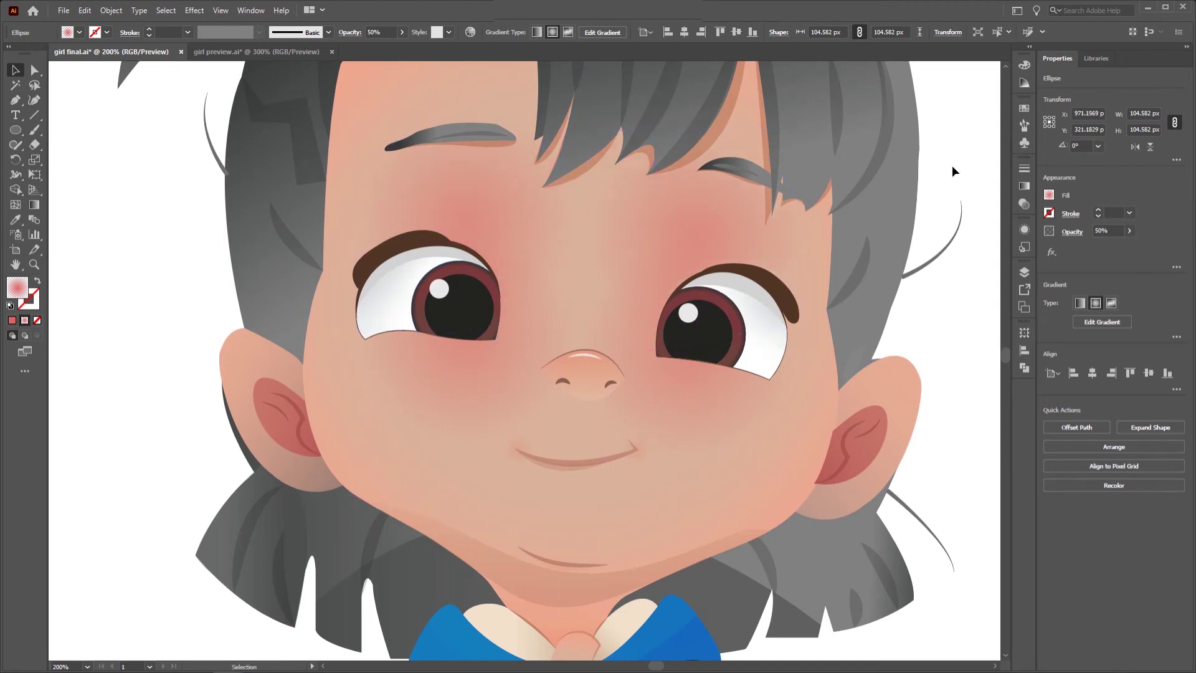
click(678, 238)
drag(473, 215, 468, 221)
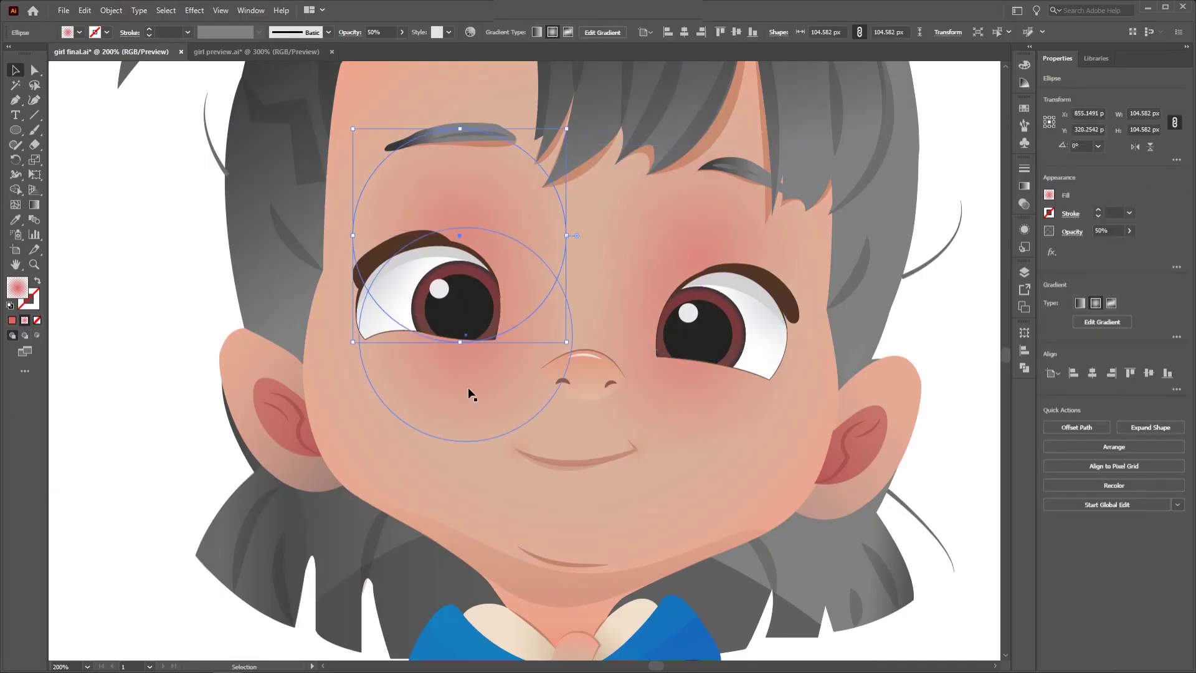
drag(469, 224, 675, 385)
click(937, 320)
ctrl+alt+click(608, 334)
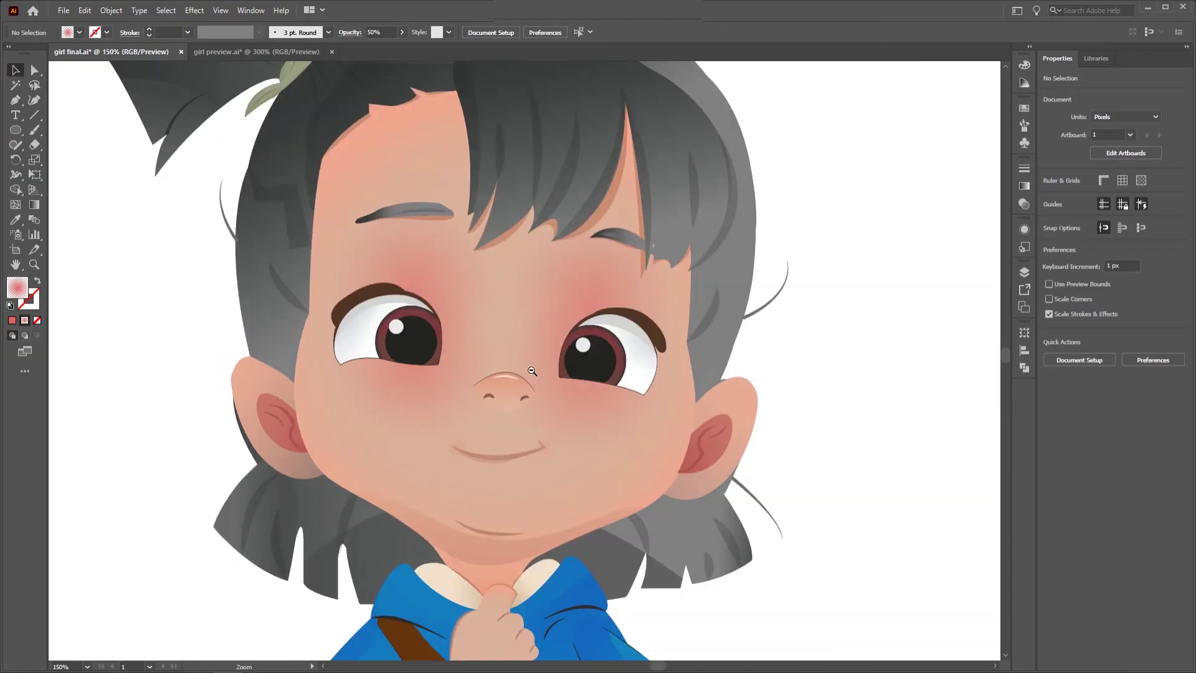
Add Layer 2 beneath Layer 1 and paste the background.png countryside image onto it.
alt+click(532, 372)
alt+click(532, 374)
alt+click(532, 376)
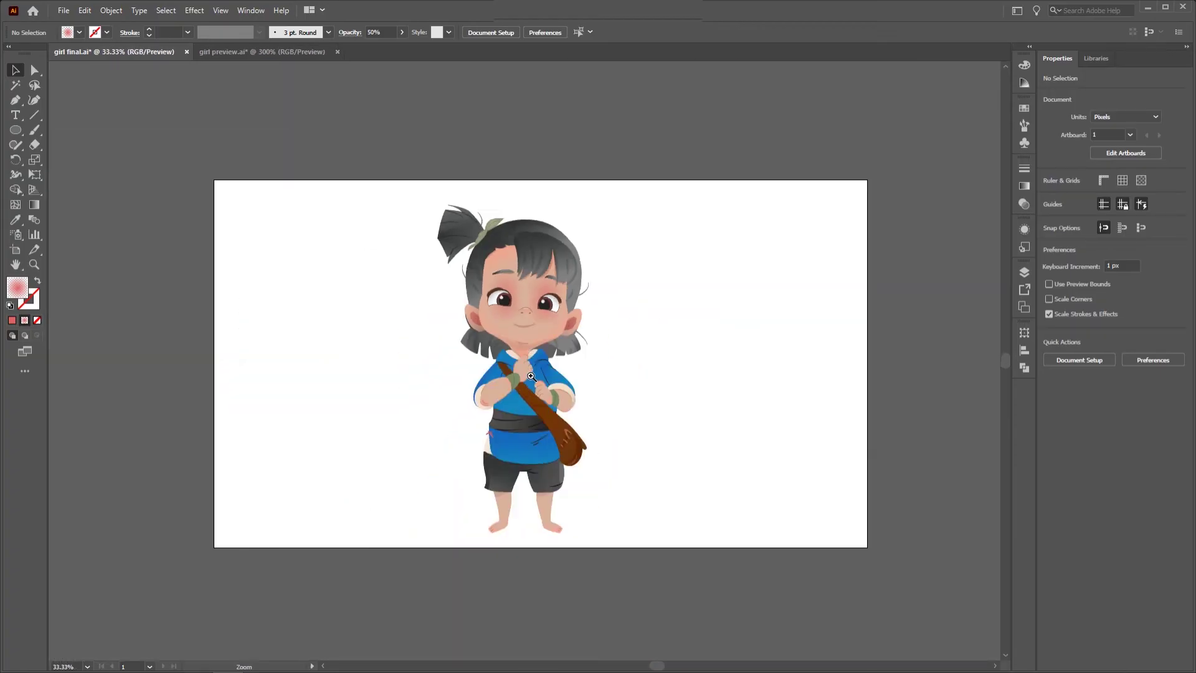
click(531, 376)
alt+click(534, 356)
drag(545, 353, 536, 348)
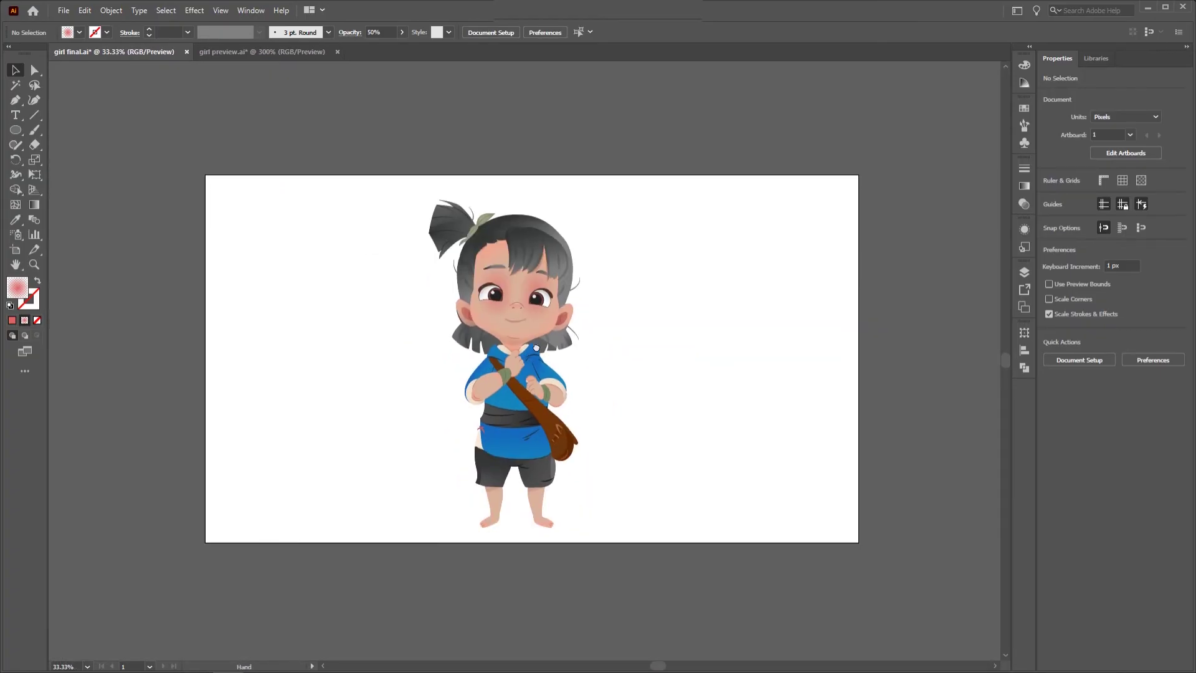
click(1024, 273)
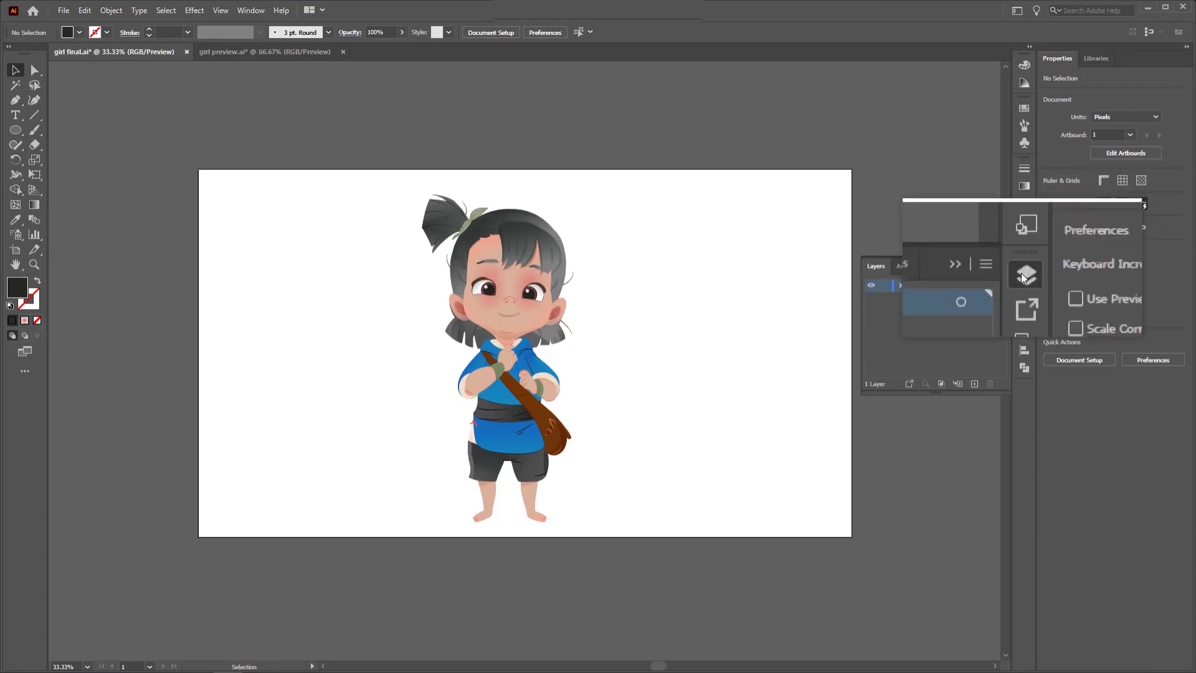
click(976, 388)
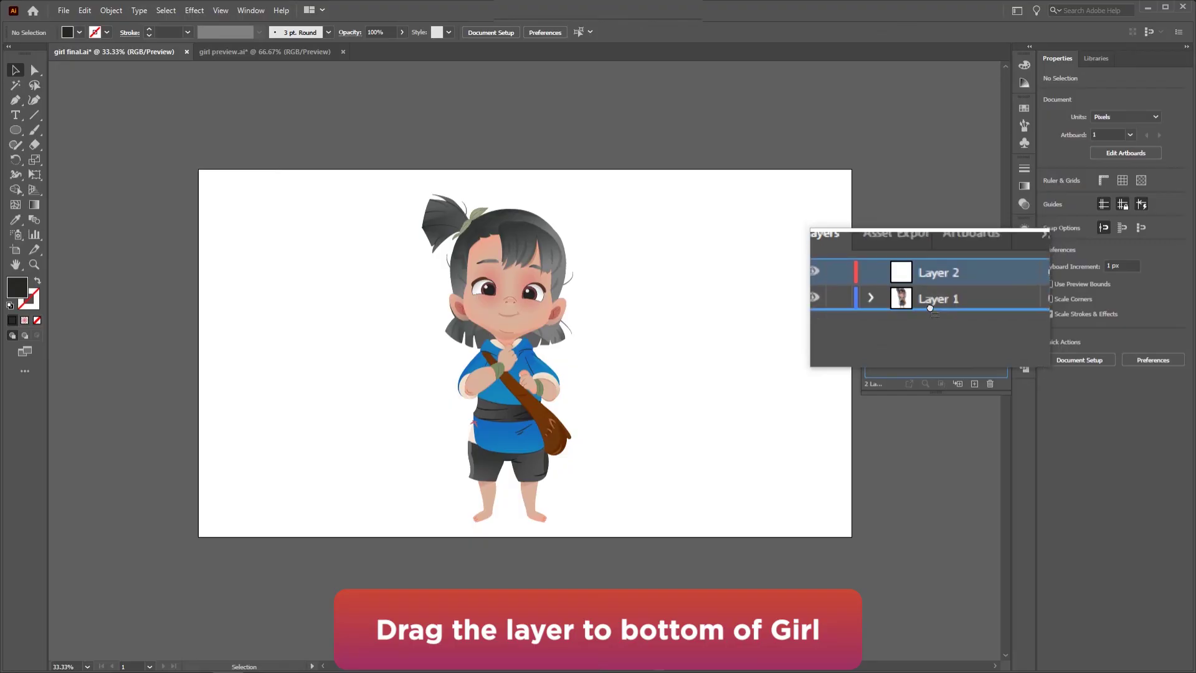
drag(933, 291, 933, 312)
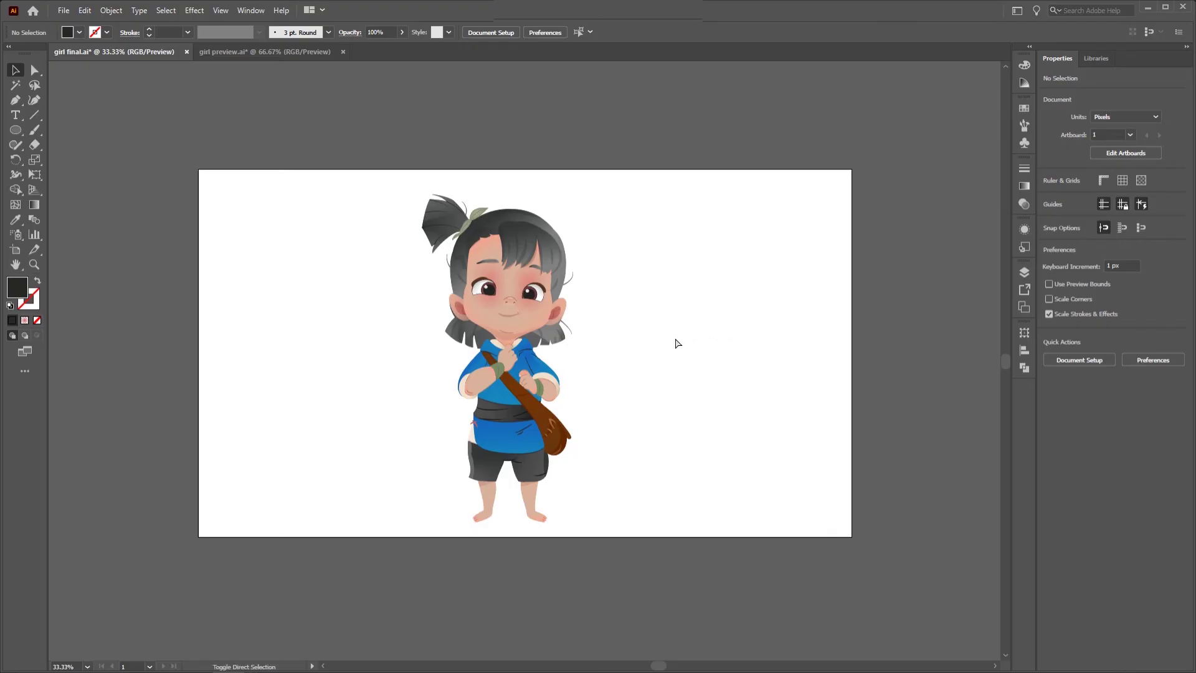
key(ctrl+v)
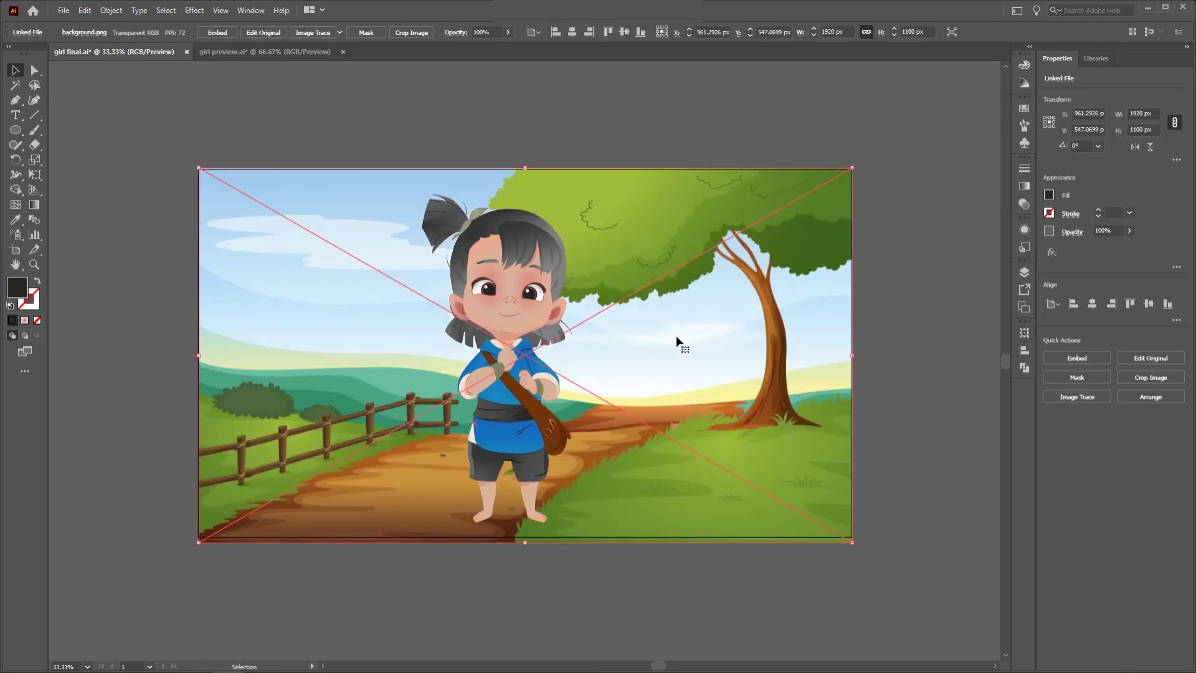
Align the background, then select all Layer 1 artwork and move the girl left onto the path.
drag(678, 337, 678, 339)
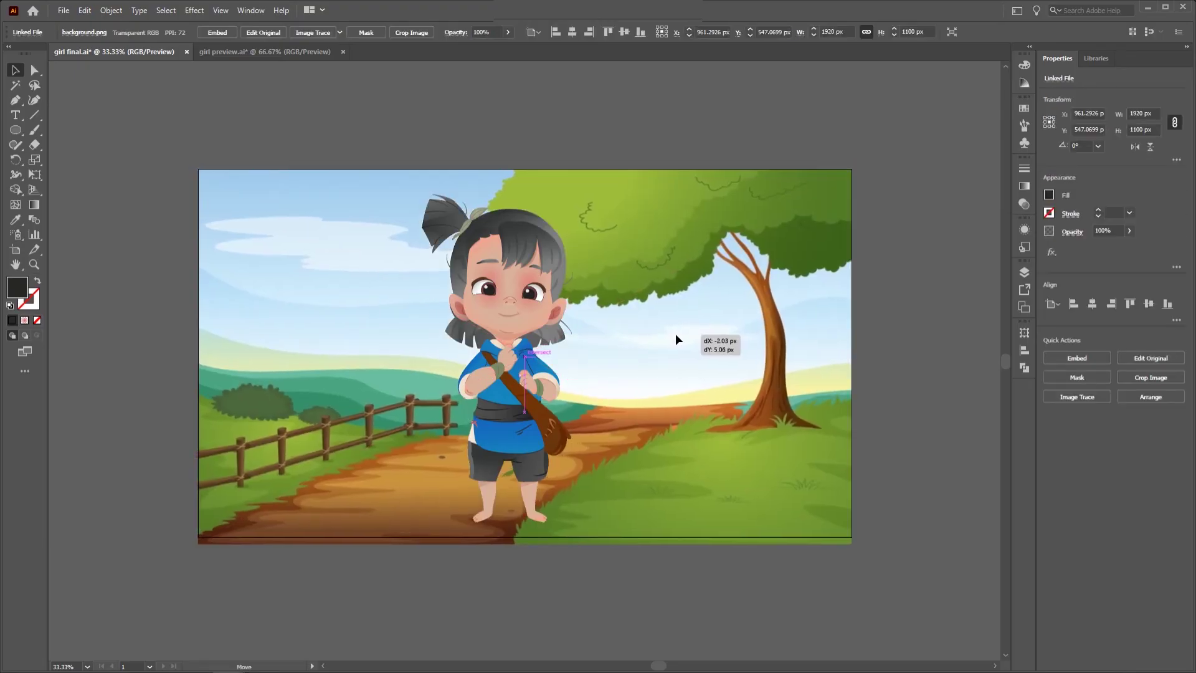
click(621, 131)
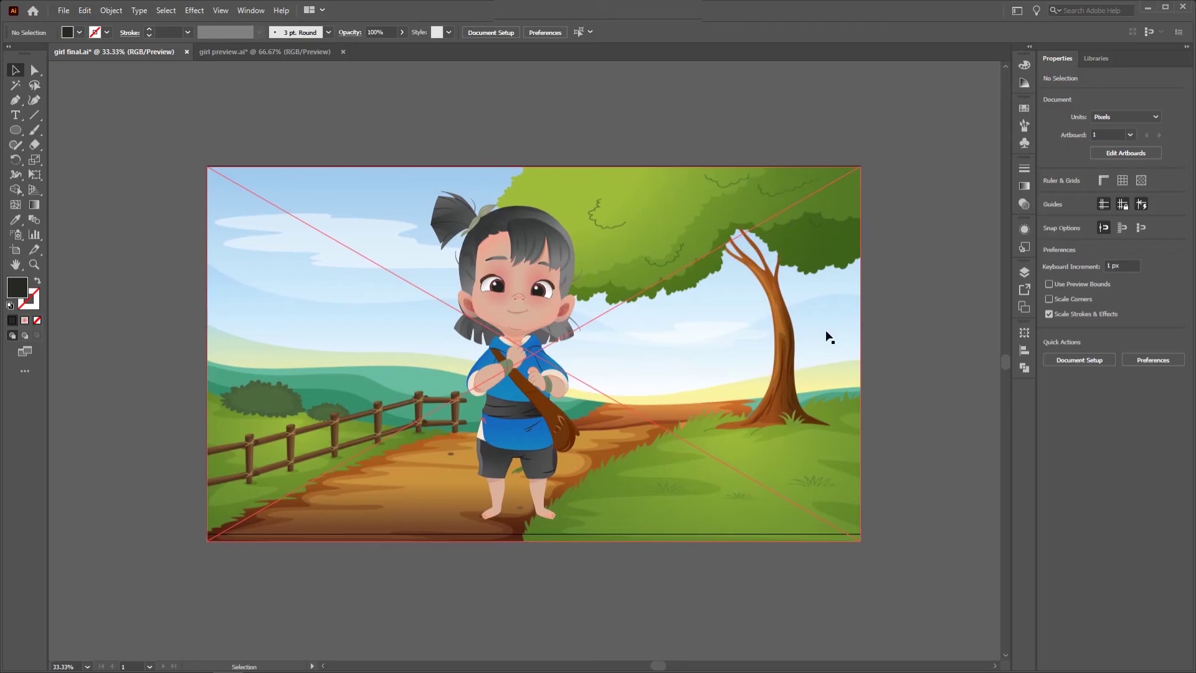
click(1025, 274)
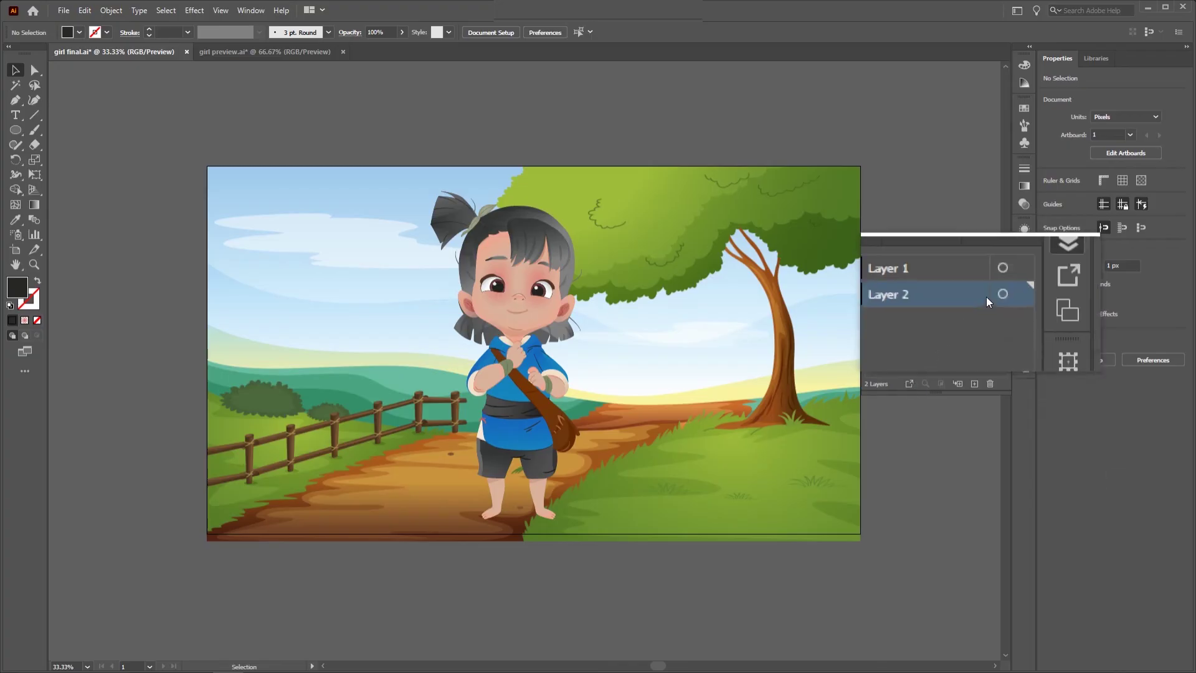
click(992, 286)
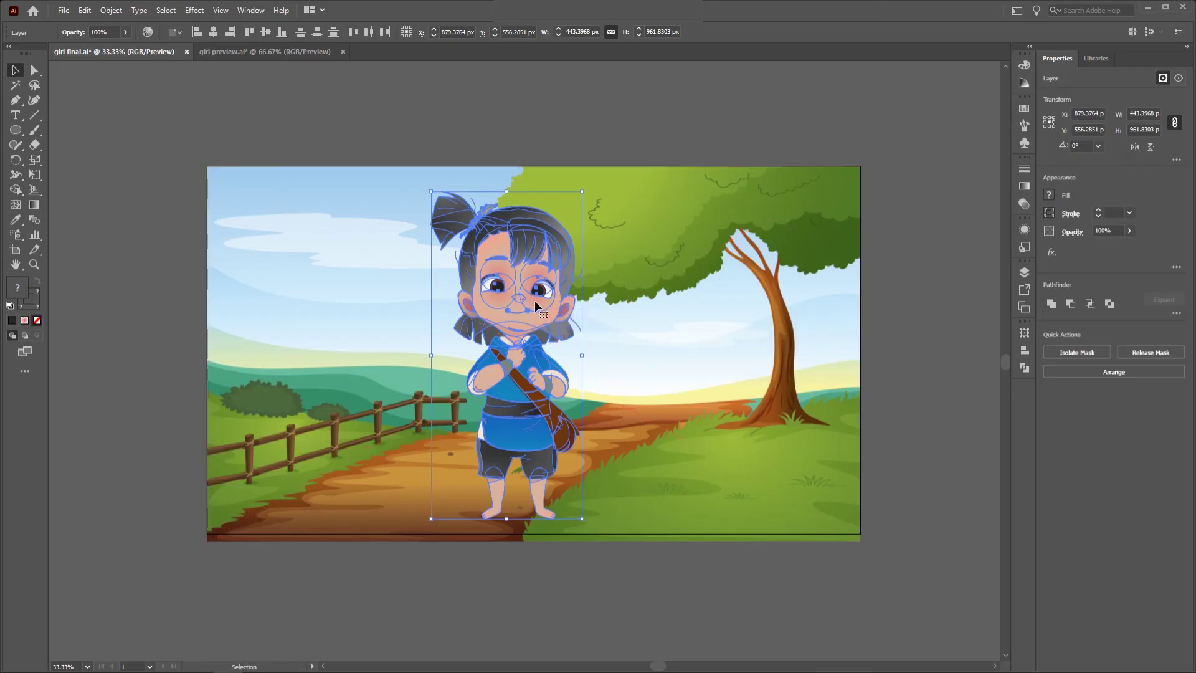
drag(535, 300, 436, 298)
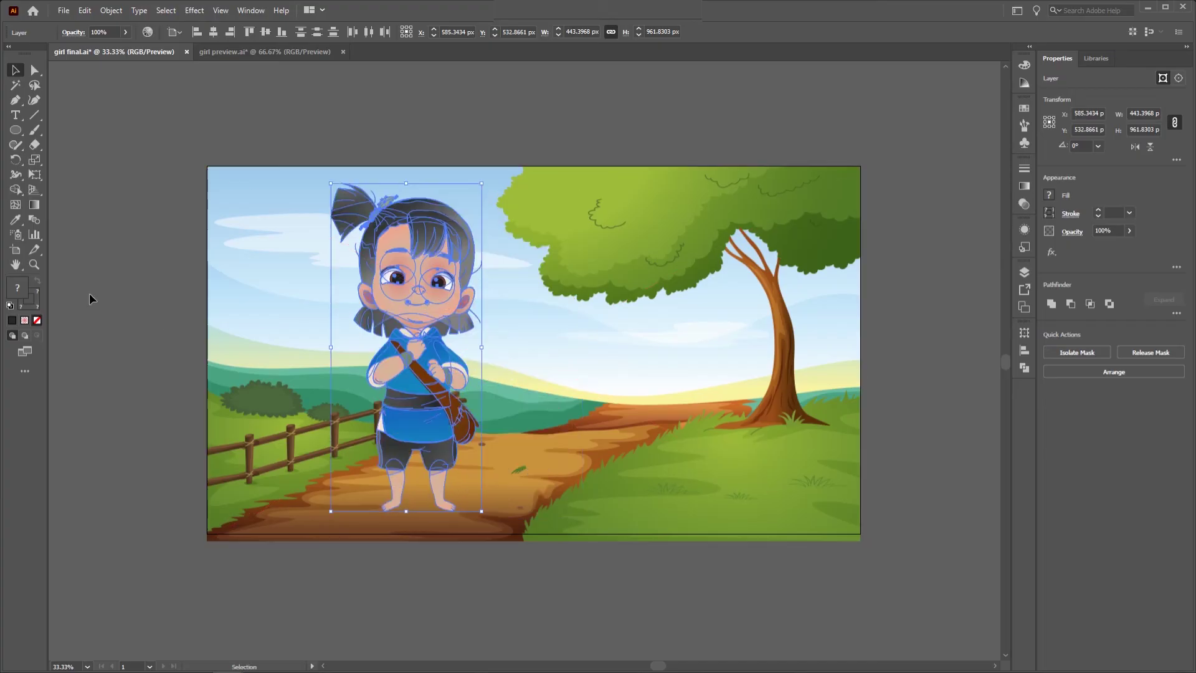
click(111, 302)
click(464, 452)
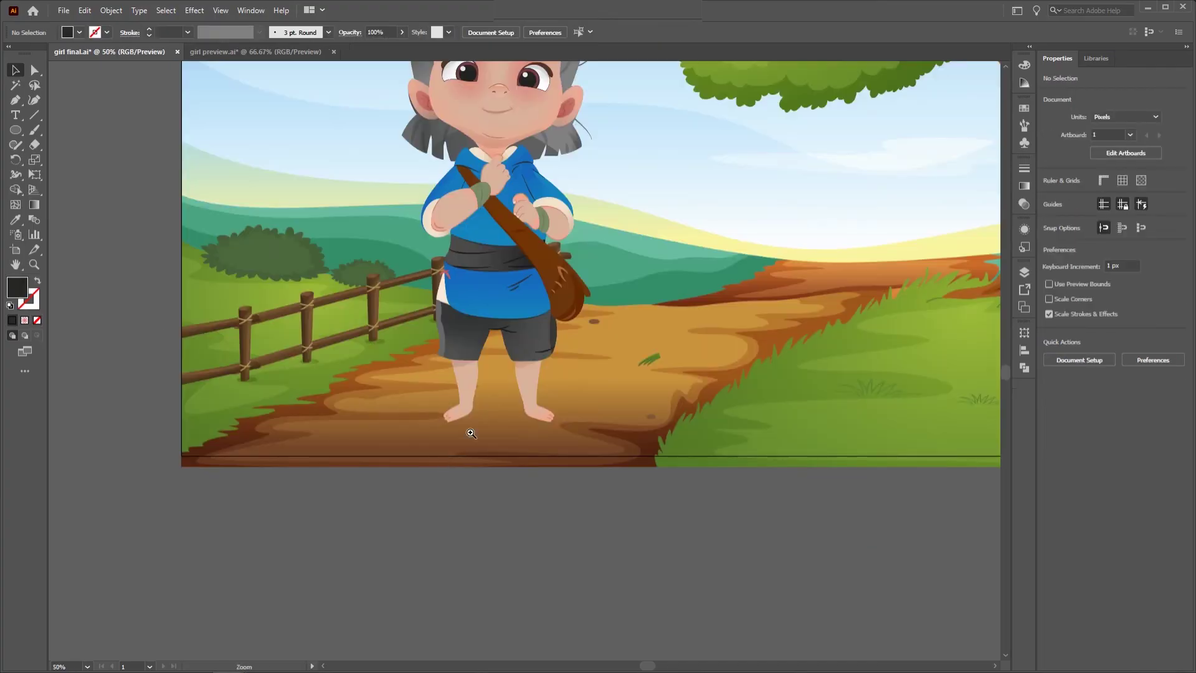
Draw a flat ellipse and center it beneath the girl's feet.
click(502, 410)
click(514, 362)
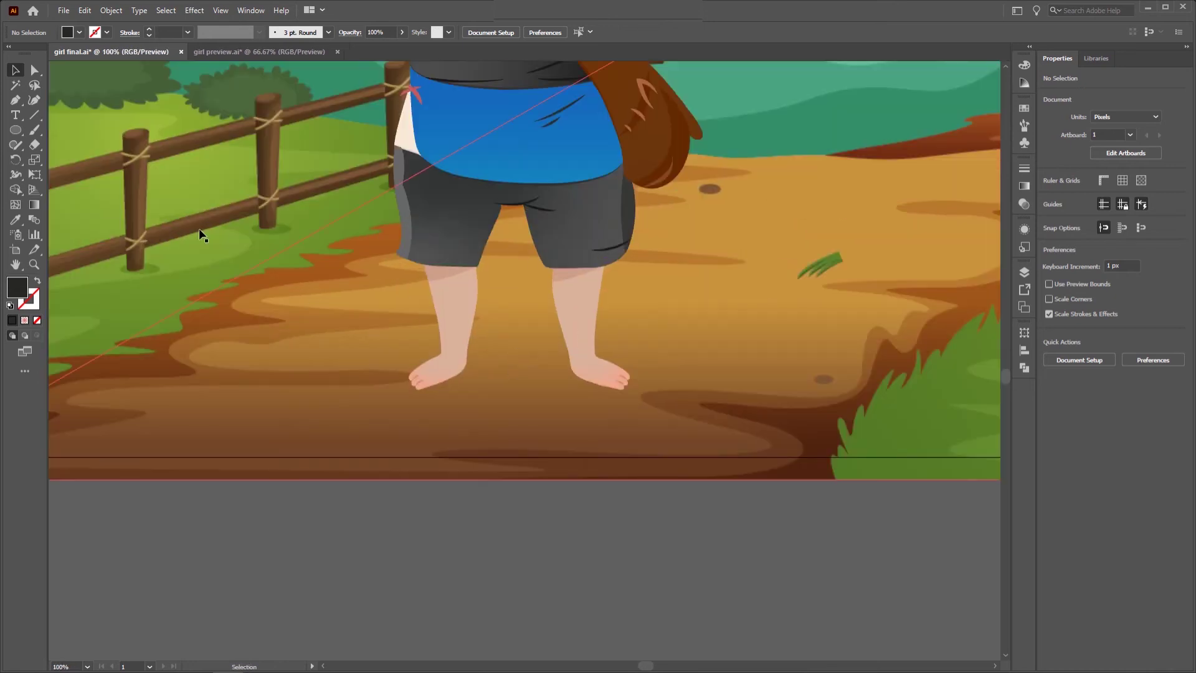
click(16, 129)
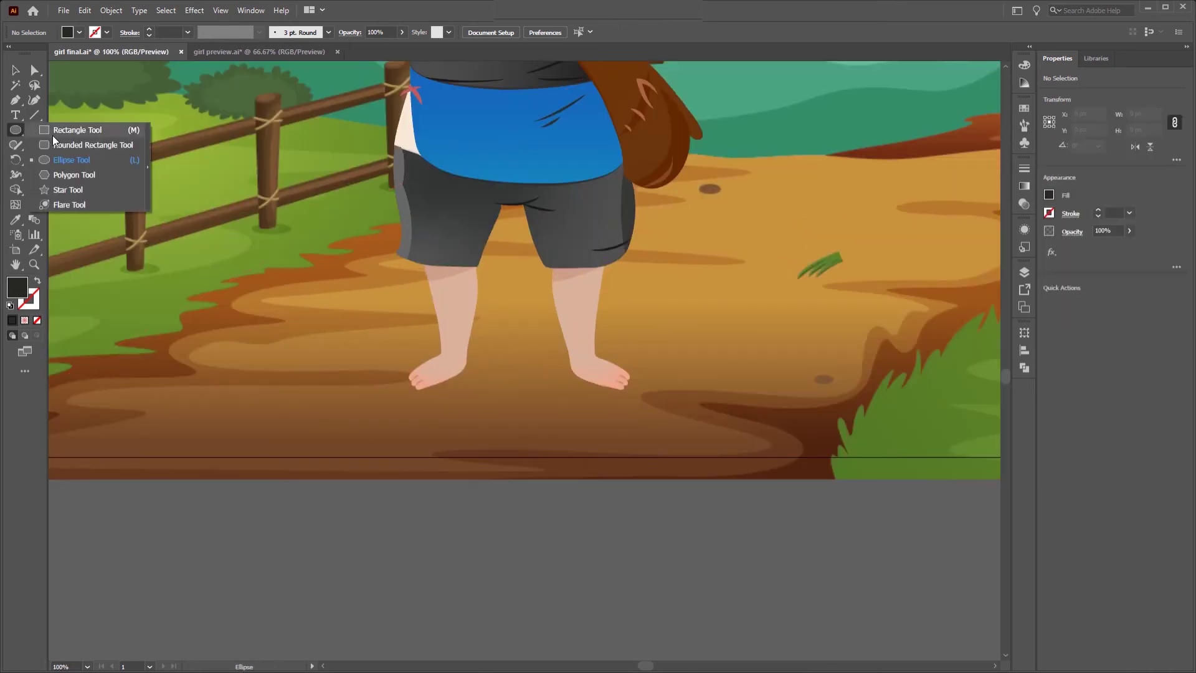
click(64, 159)
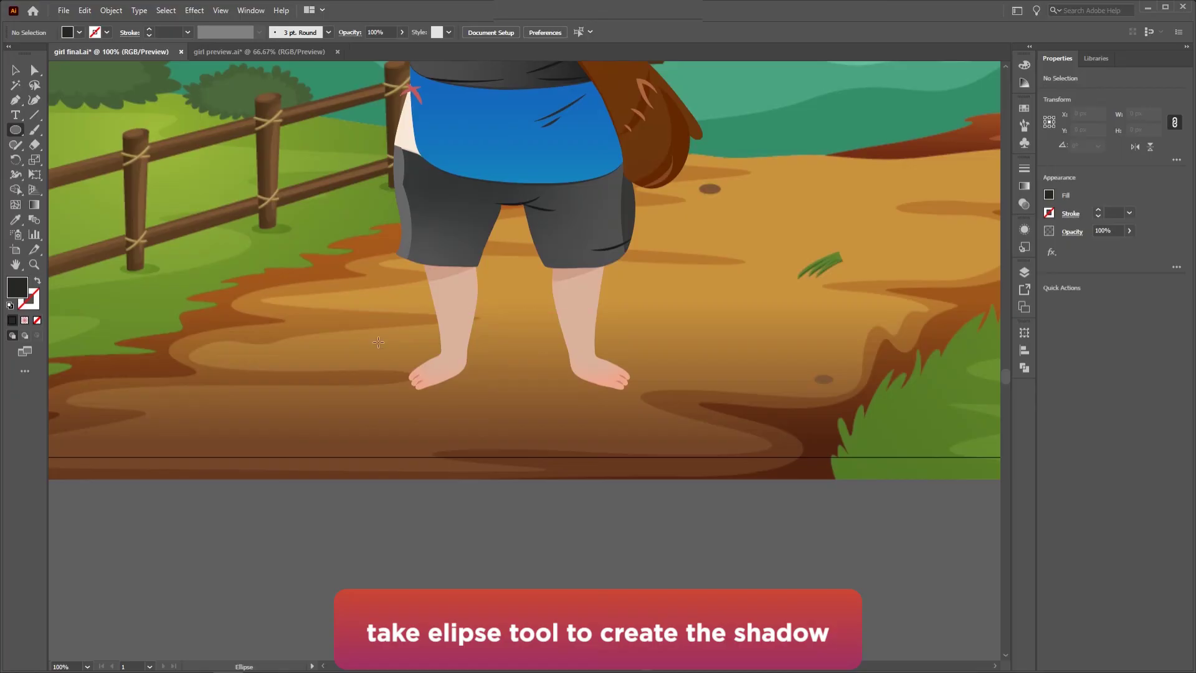
drag(377, 340, 654, 406)
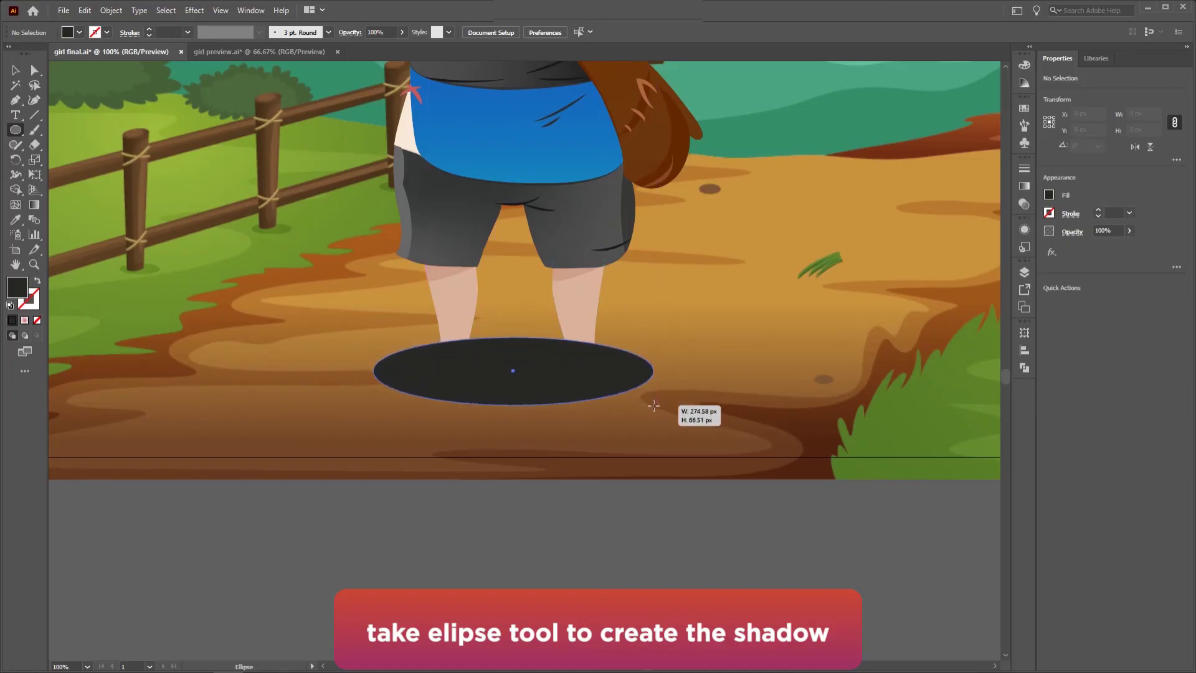
key(v)
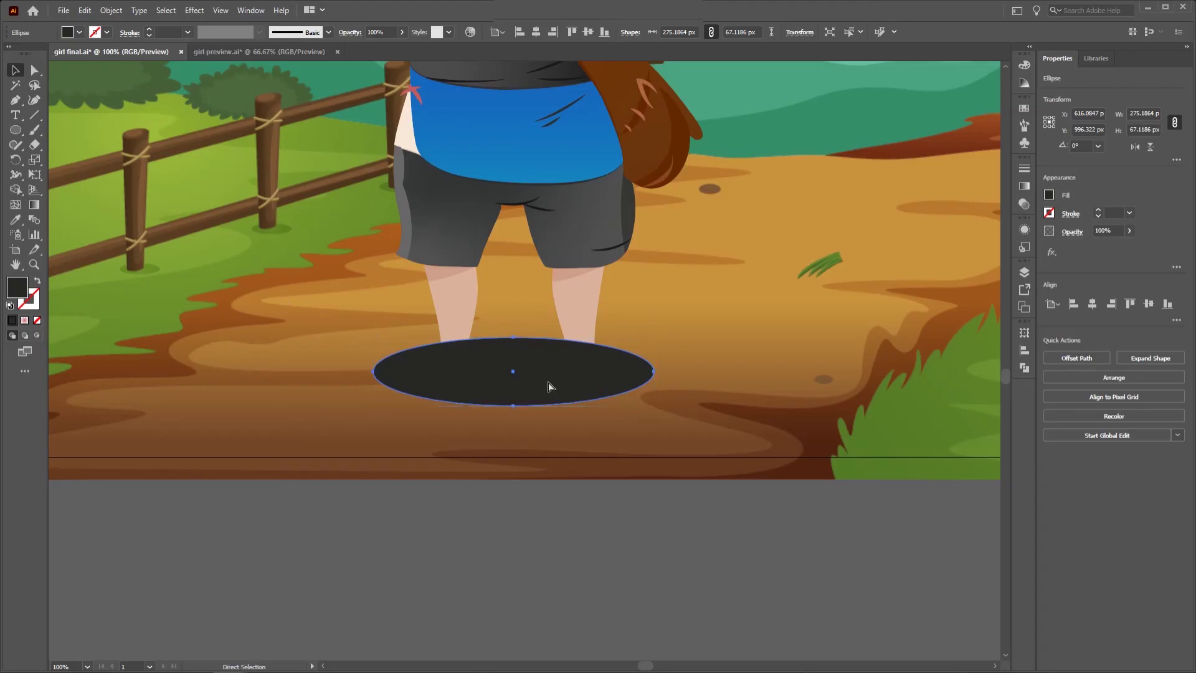
key(Delete)
click(1022, 273)
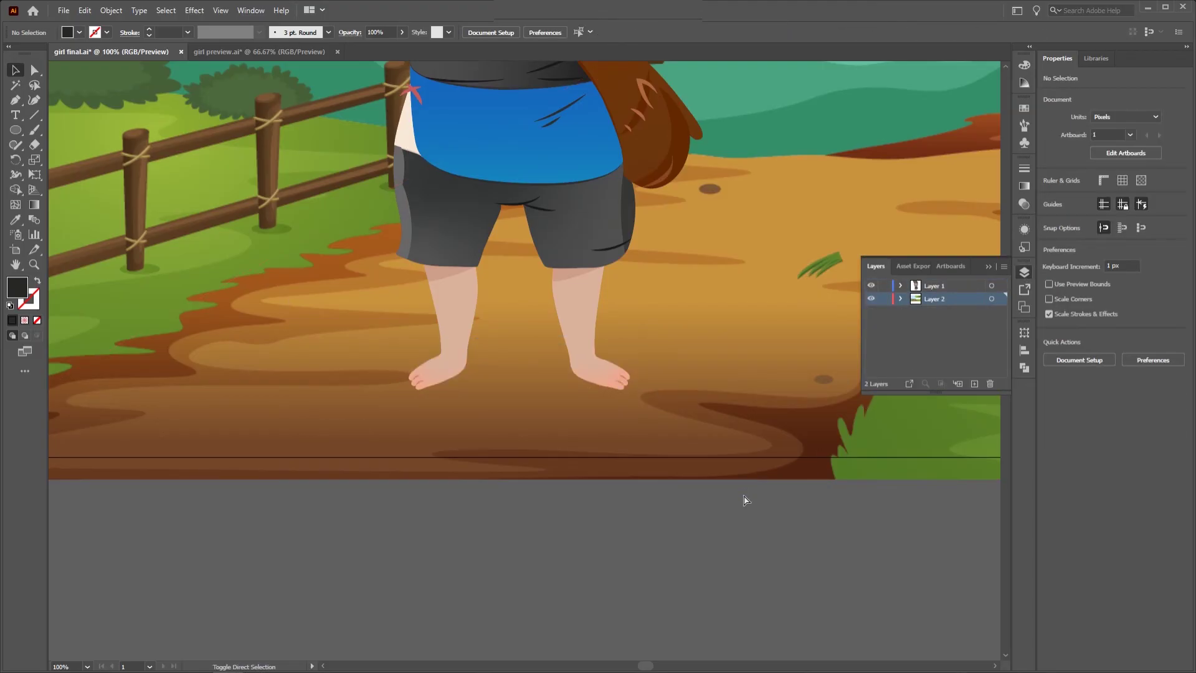
key(ctrl+z)
click(686, 525)
drag(534, 382, 540, 388)
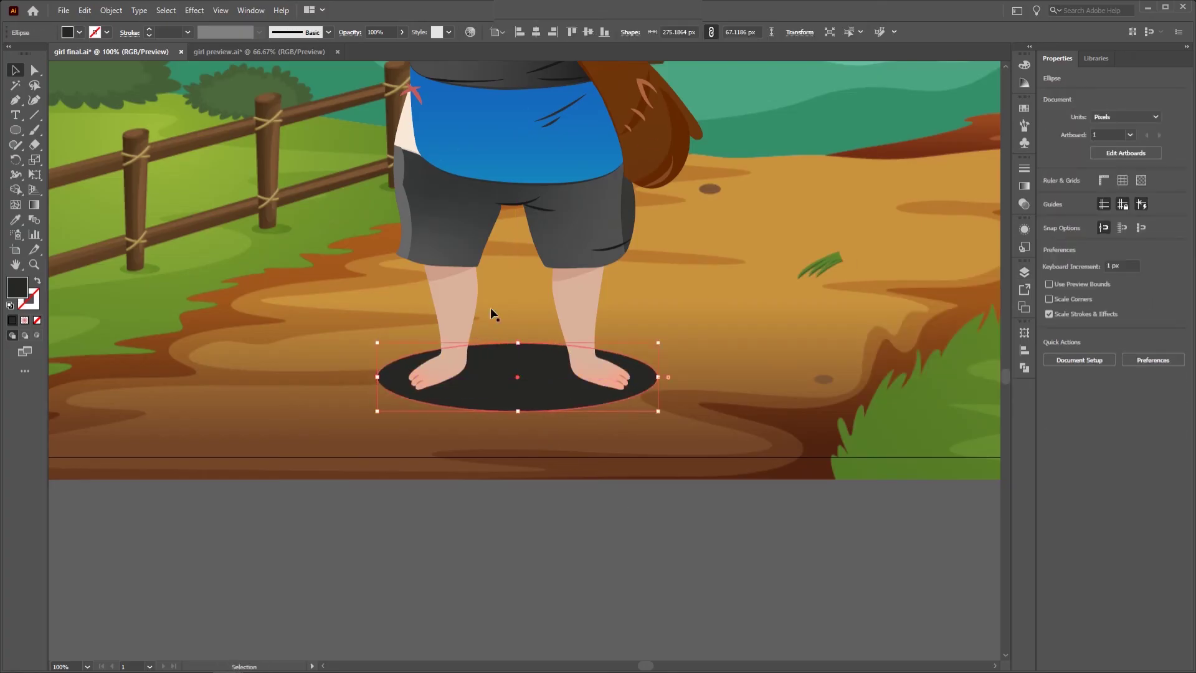
Set the shadow ellipse's opacity to 43%.
click(402, 33)
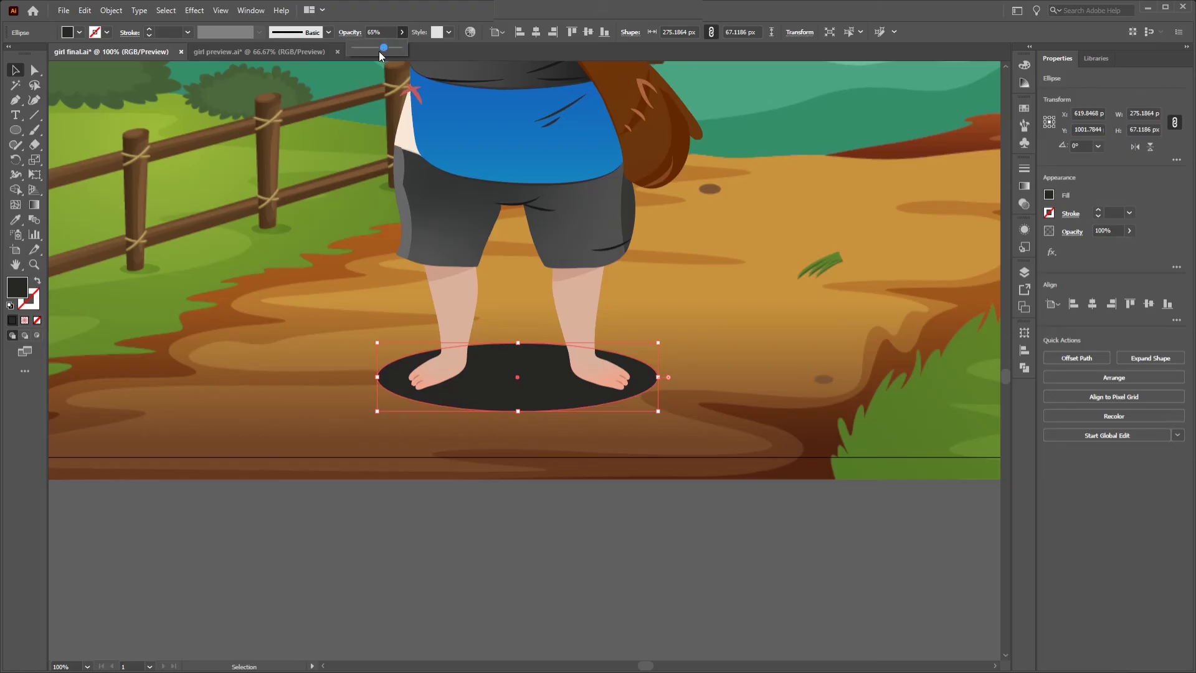
drag(379, 53, 374, 53)
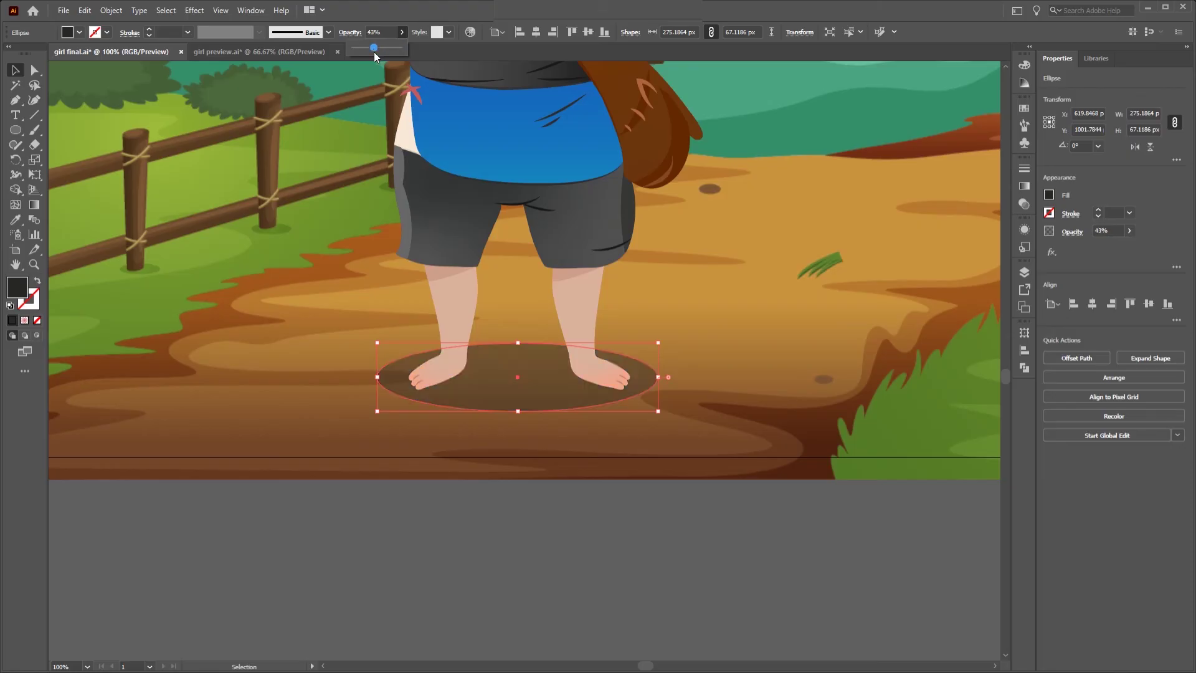
click(693, 598)
key(z)
alt+click(553, 247)
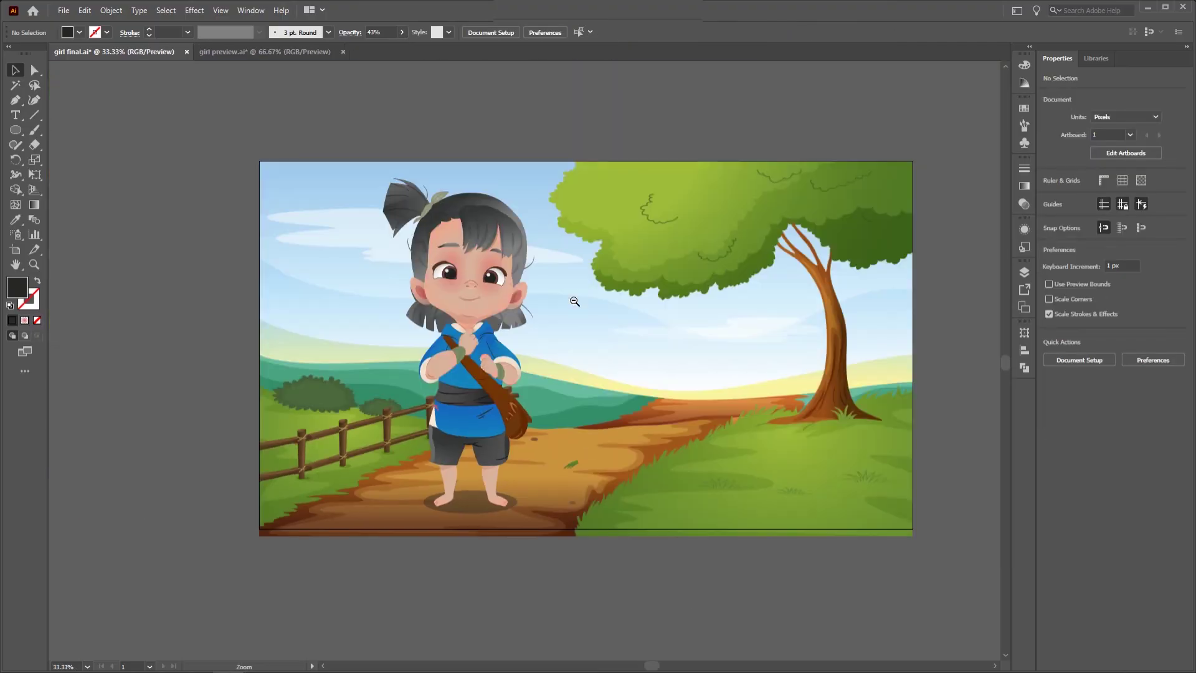
alt+click(554, 311)
click(556, 387)
drag(556, 387, 537, 372)
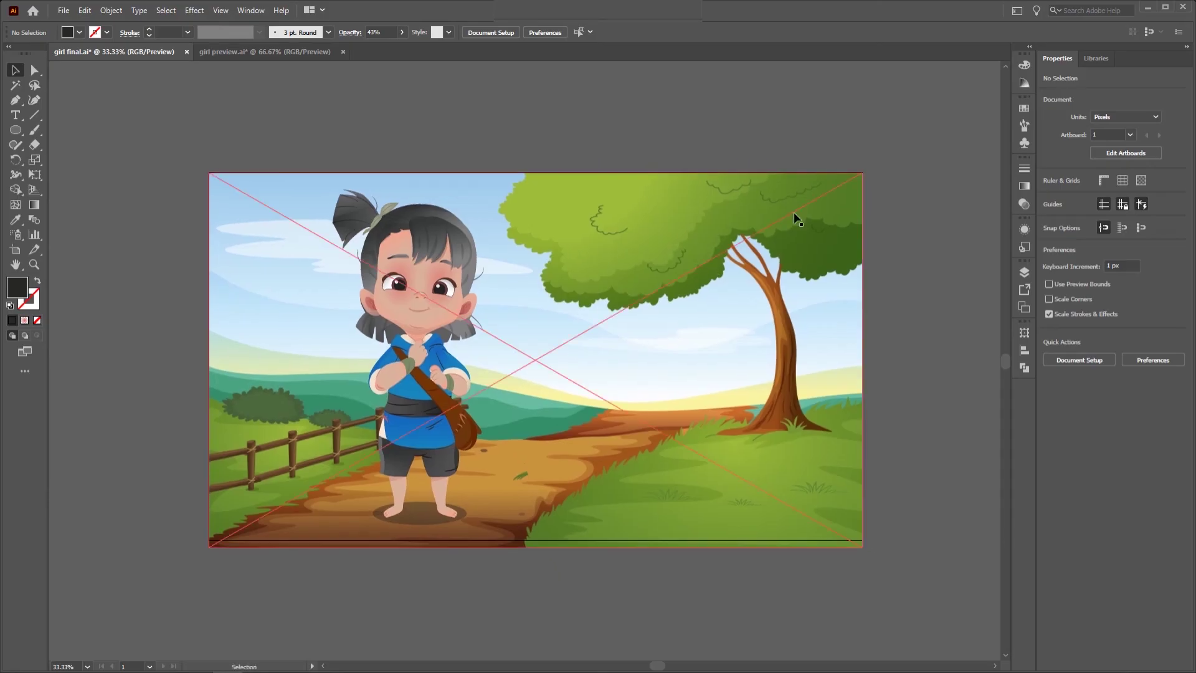